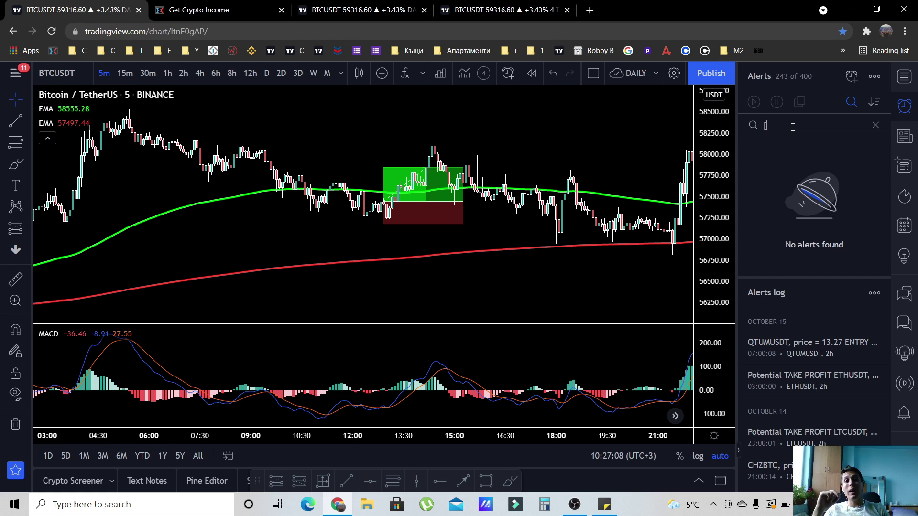
# View the Get Crypto Income website and the 5m BTCUSDT chart's 144 EMA, 610 EMA and MACD labels.
pyautogui.click(180, 18)
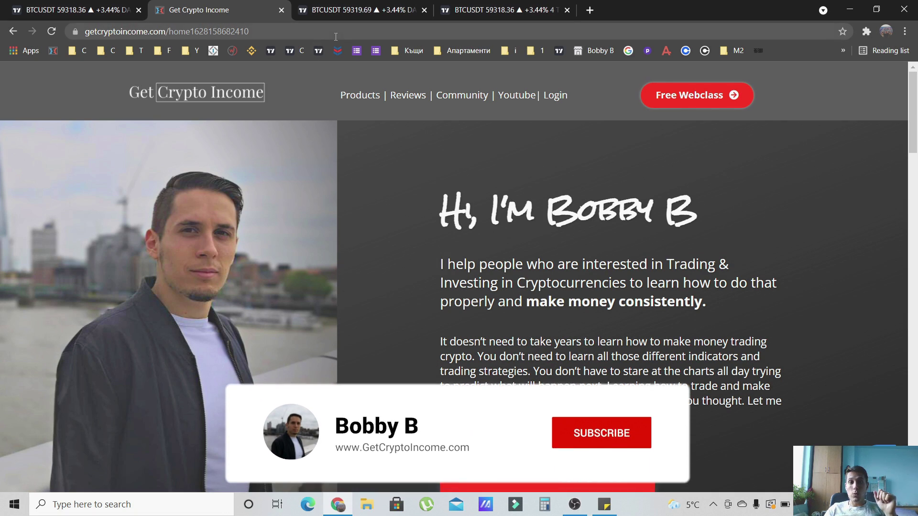
pyautogui.click(342, 10)
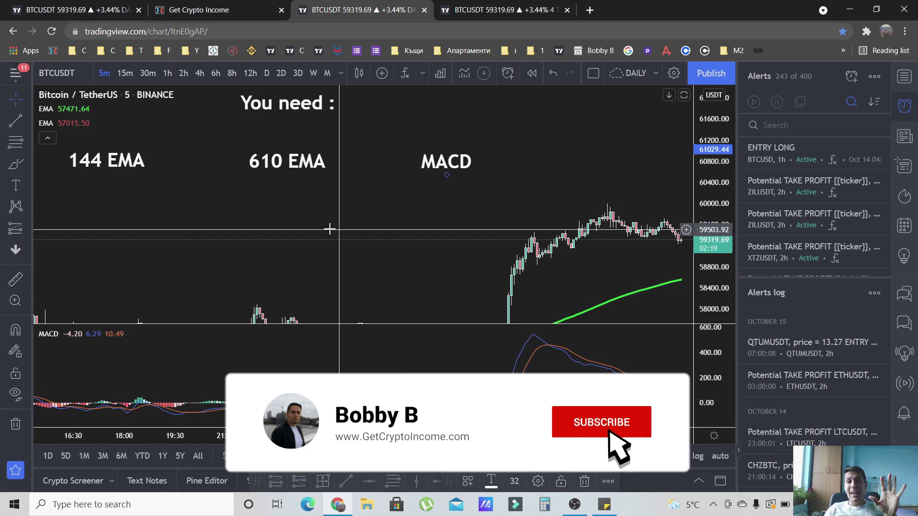
pyautogui.moveTo(337, 227); pyautogui.dragTo(365, 232)
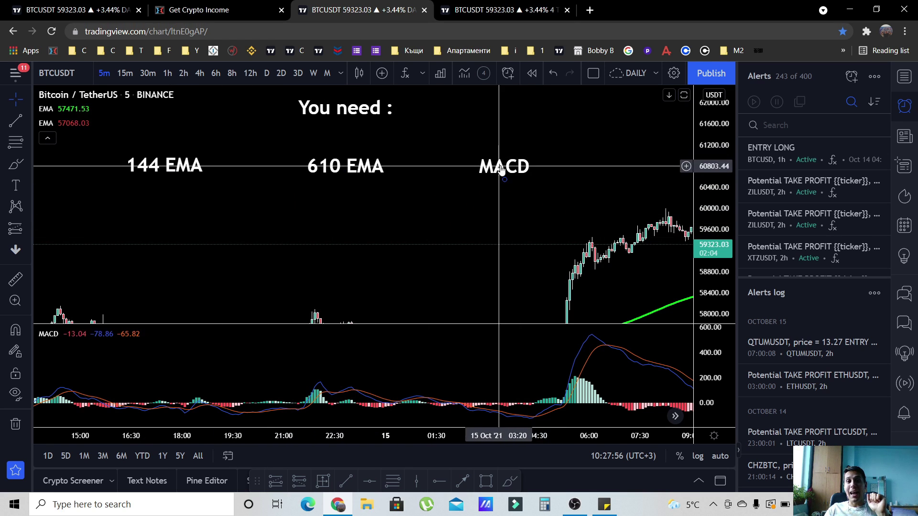
pyautogui.moveTo(193, 223); pyautogui.dragTo(200, 225)
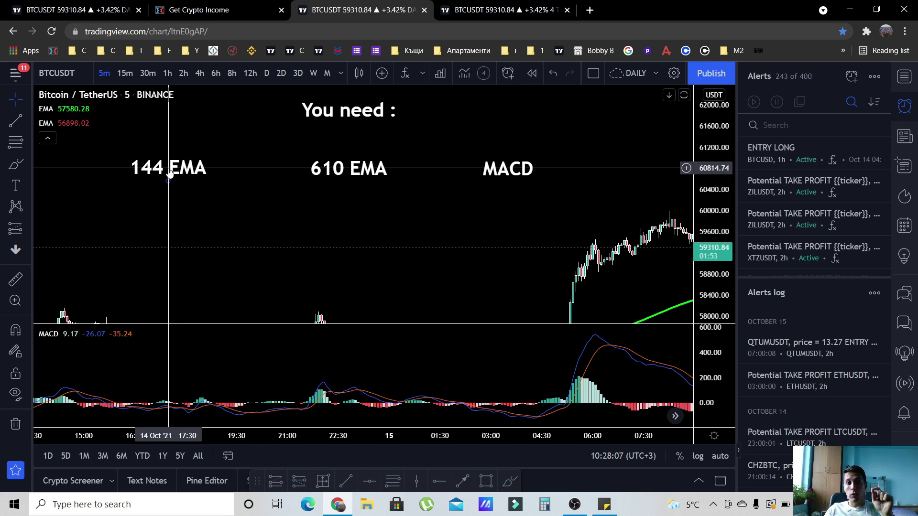
# Examine the BTCUSDT price against its EMA on the 15m timeframe of the 4 TF's chart, checking the labelled 5m chart too.
pyautogui.click(469, 12)
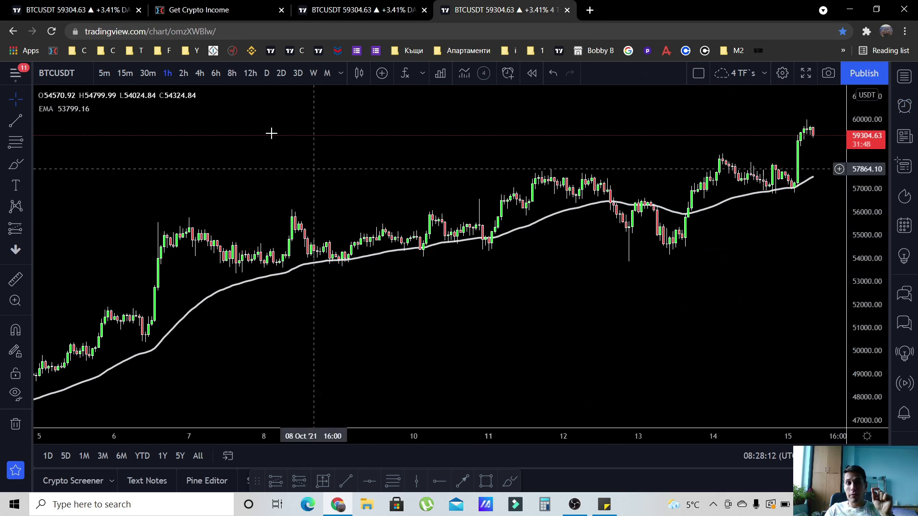
pyautogui.click(123, 73)
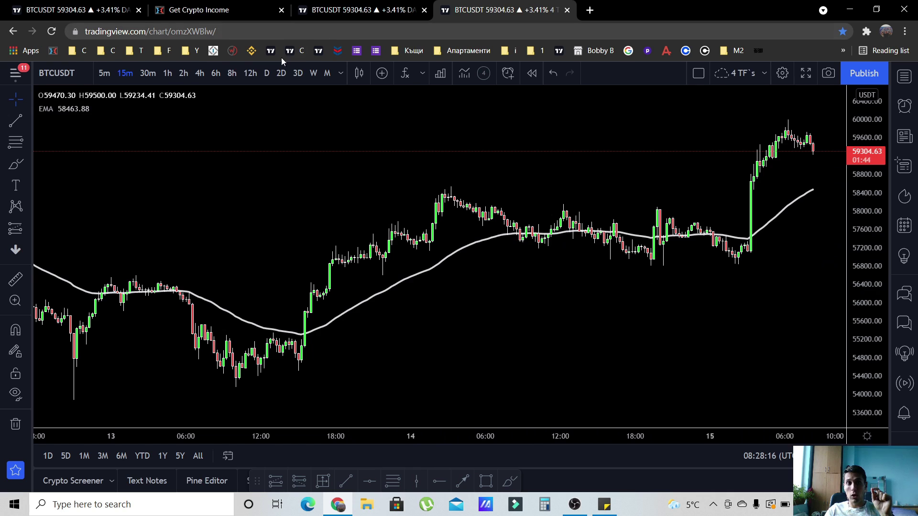
pyautogui.click(315, 16)
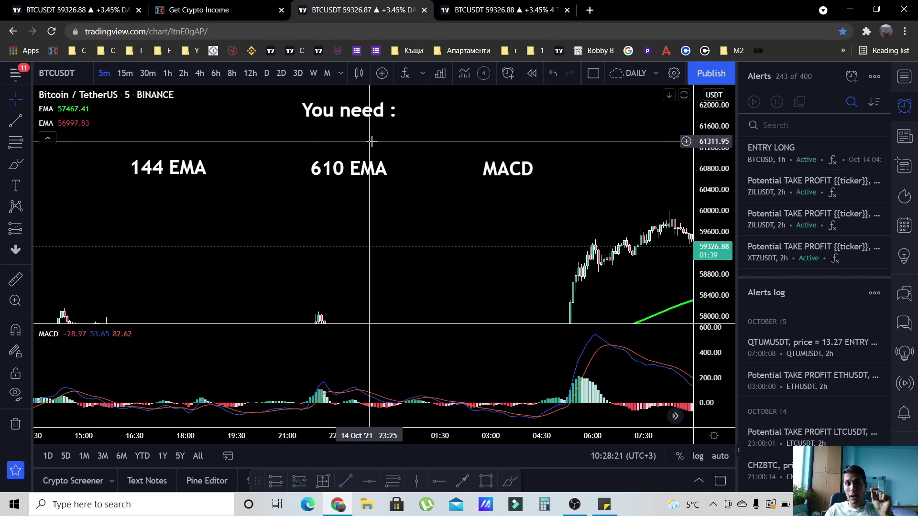
pyautogui.click(471, 8)
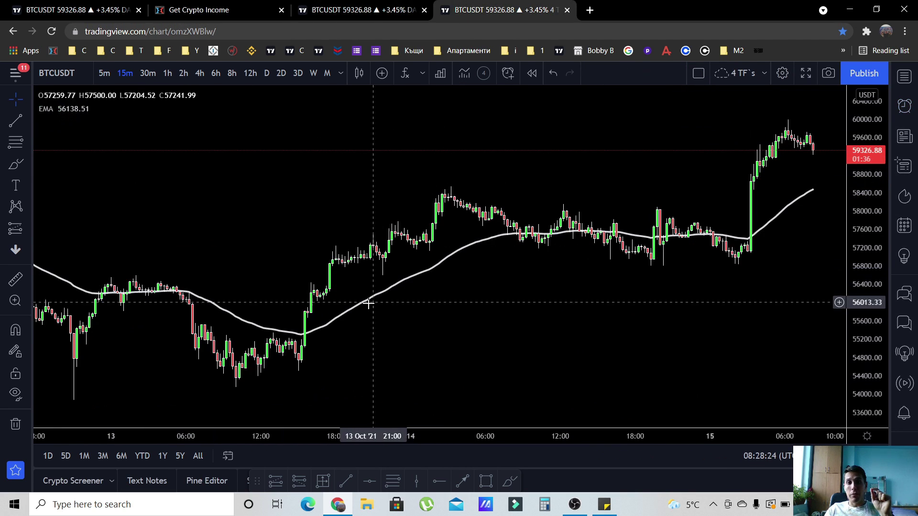
# On the 1h BTCUSDT chart, draw an upward arrow below the uptrend from 4 Oct near 41,931 to 11 Oct near 53,822.
pyautogui.click(163, 76)
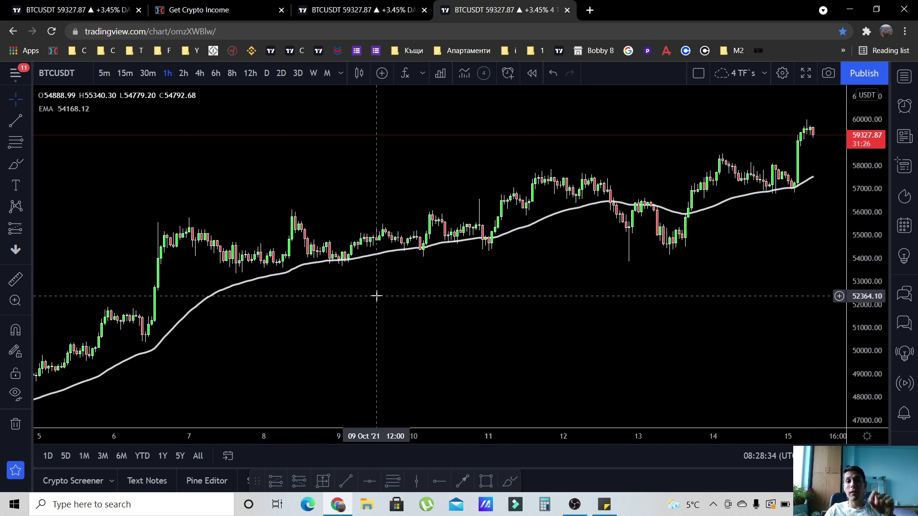
pyautogui.scroll(-3, 366, 229)
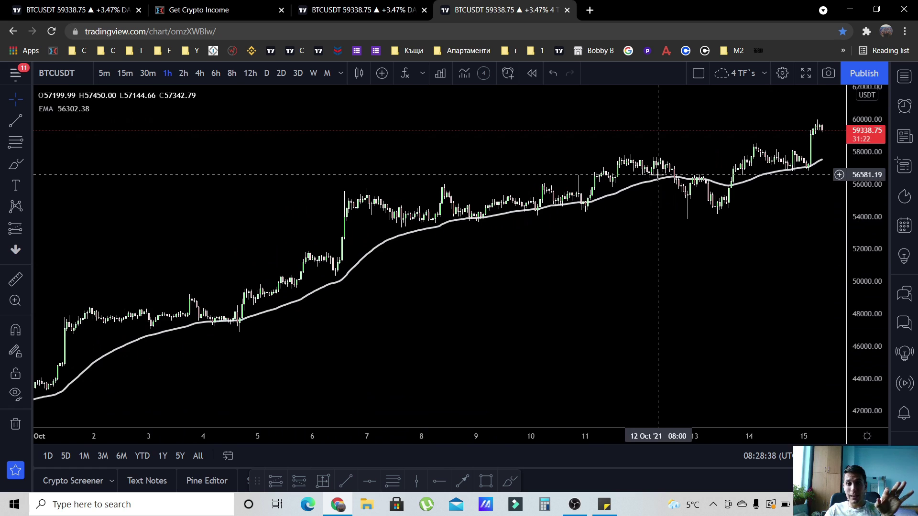
pyautogui.scroll(-2, 573, 253)
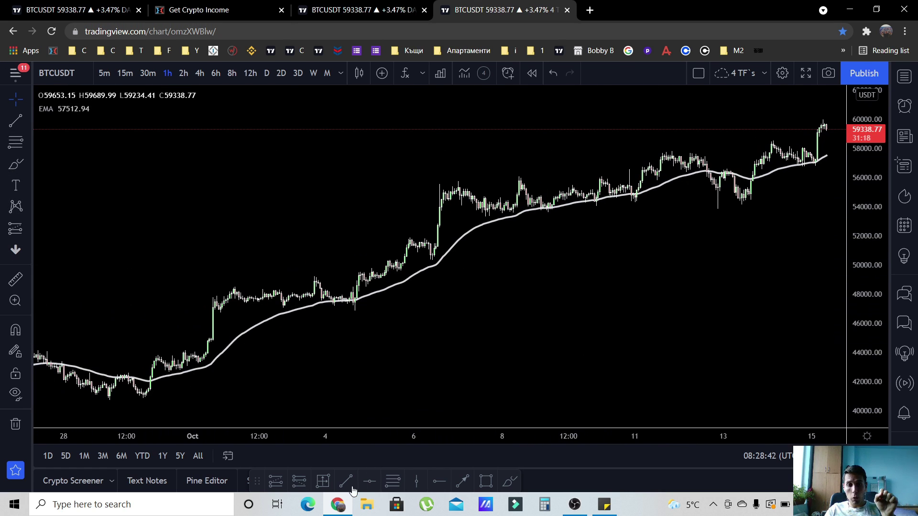
pyautogui.click(462, 481)
pyautogui.click(337, 383)
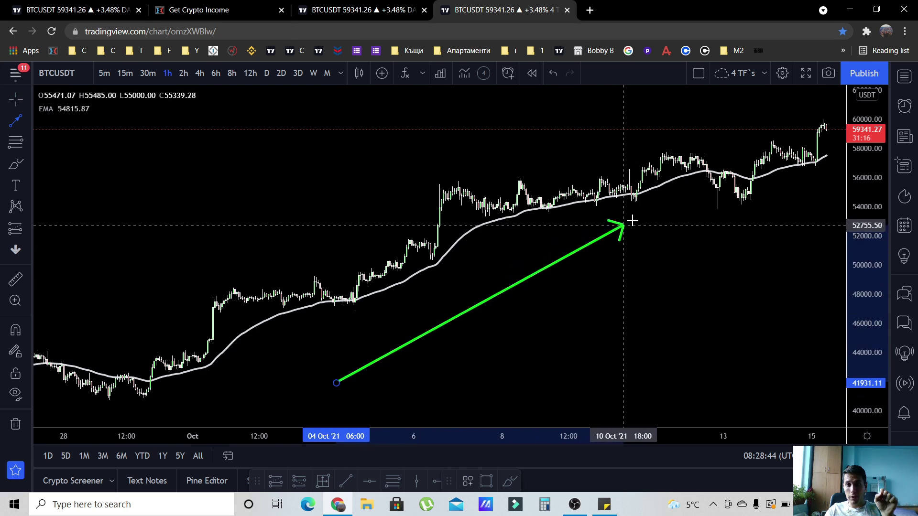
pyautogui.click(665, 210)
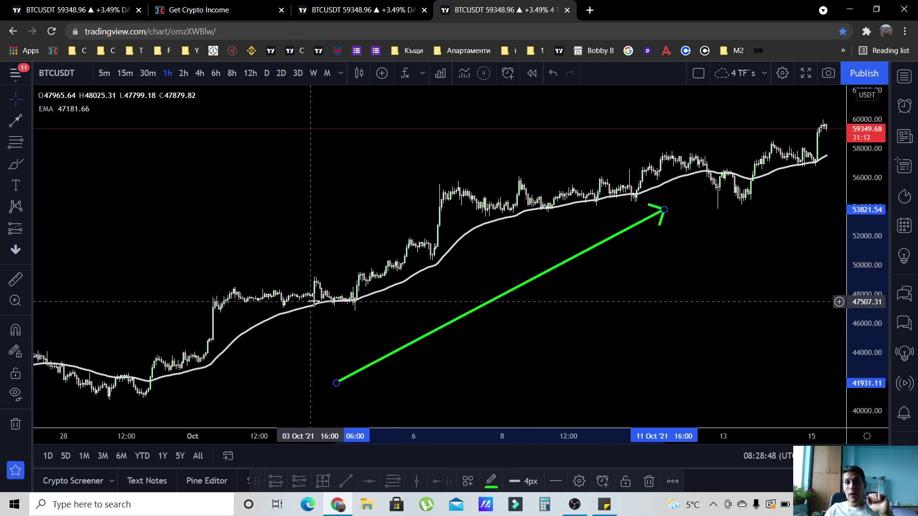
# Draw a downward arrow beside the September sell-off from 18 Sep near 45,955 to 20 Sep near 41,170.
pyautogui.moveTo(228, 241); pyautogui.dragTo(650, 246)
pyautogui.scroll(-5, 533, 240)
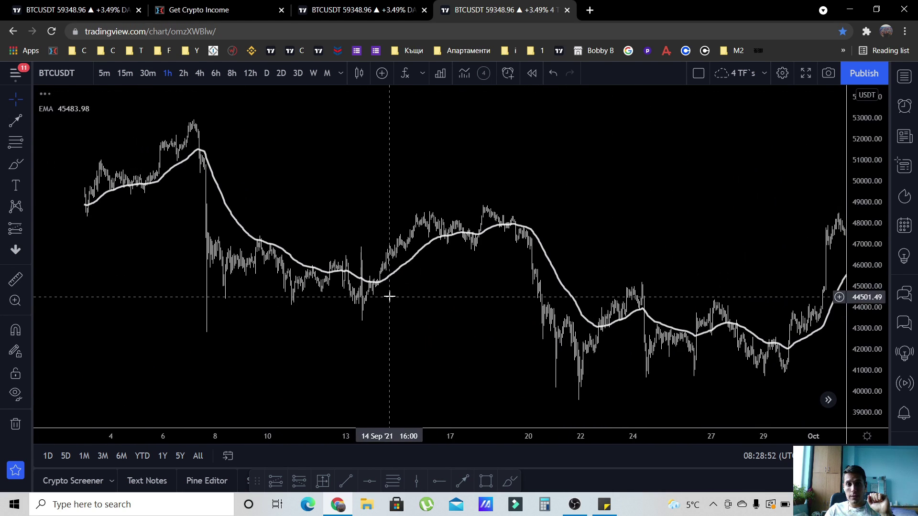
pyautogui.scroll(2, 510, 334)
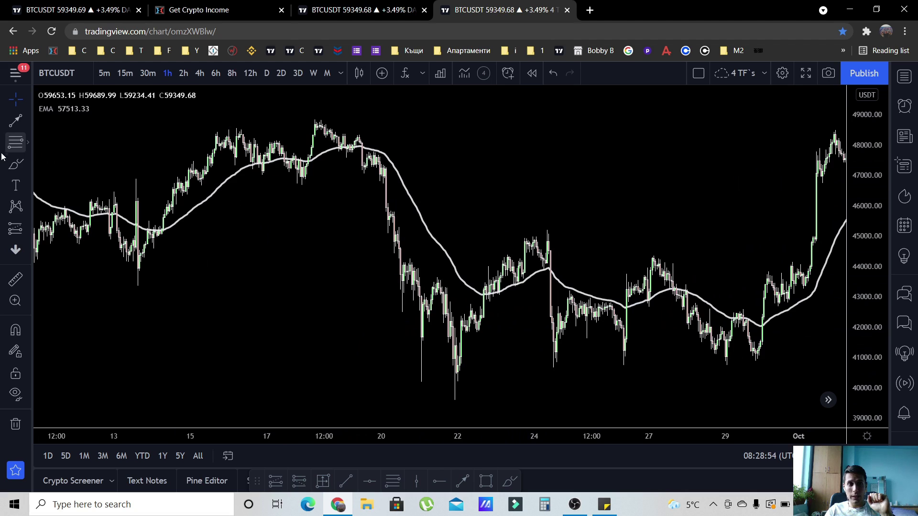
pyautogui.click(439, 483)
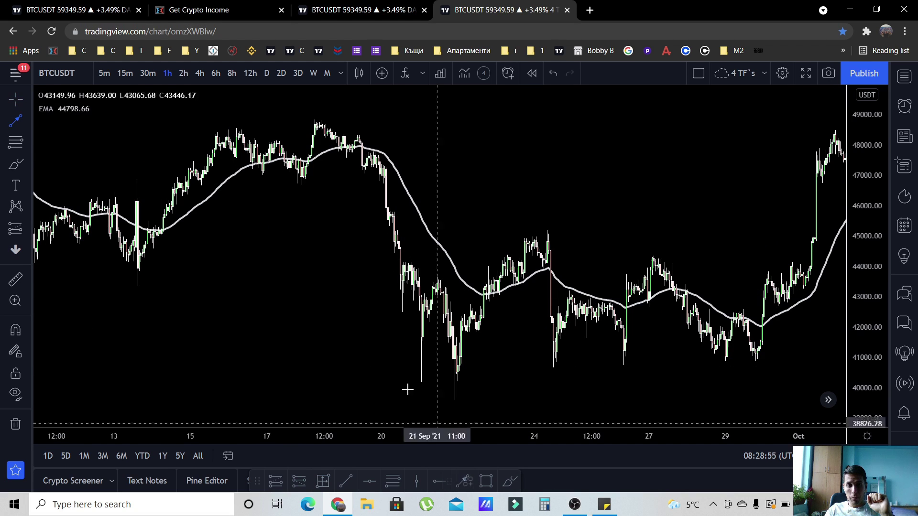
pyautogui.click(329, 207)
pyautogui.click(396, 351)
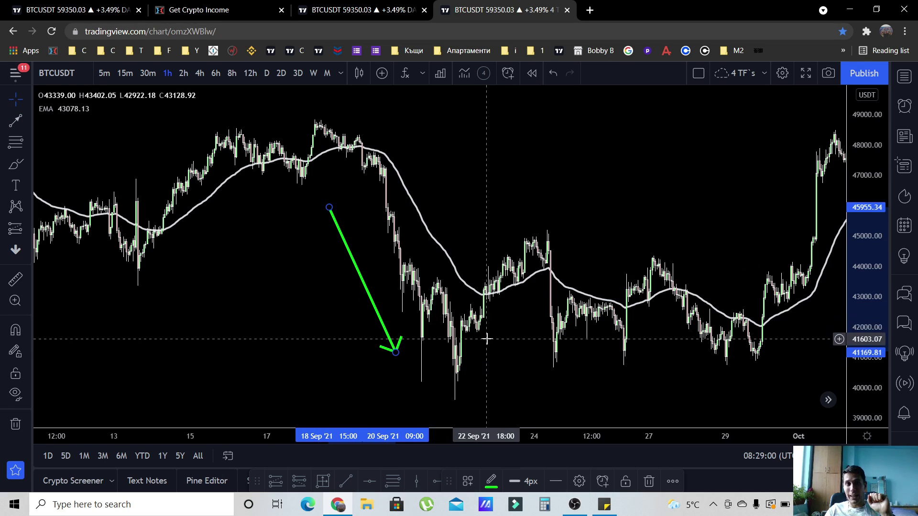
# Review the indicator labels on the 5m chart and examine the 4 TF's chart on the 15m and 30m timeframes.
pyautogui.click(341, 10)
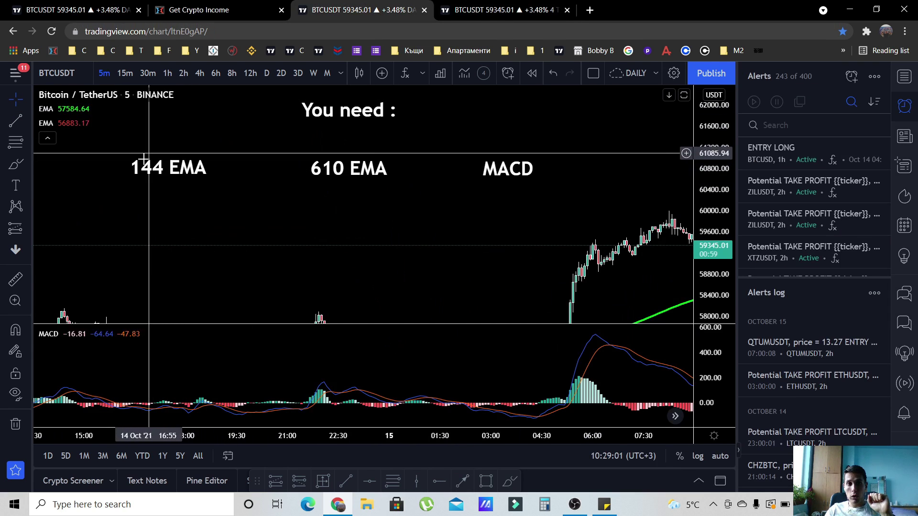
pyautogui.hotkey('ctrl', 'Tab')
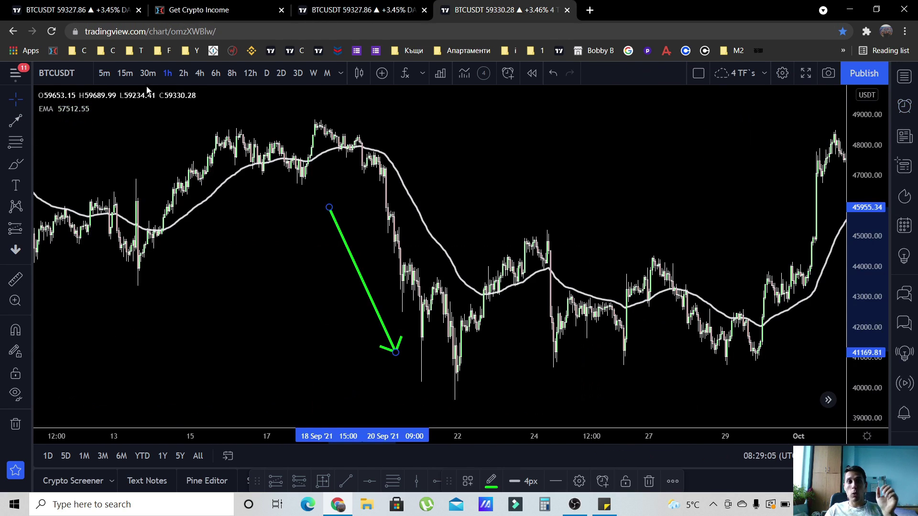
pyautogui.click(132, 73)
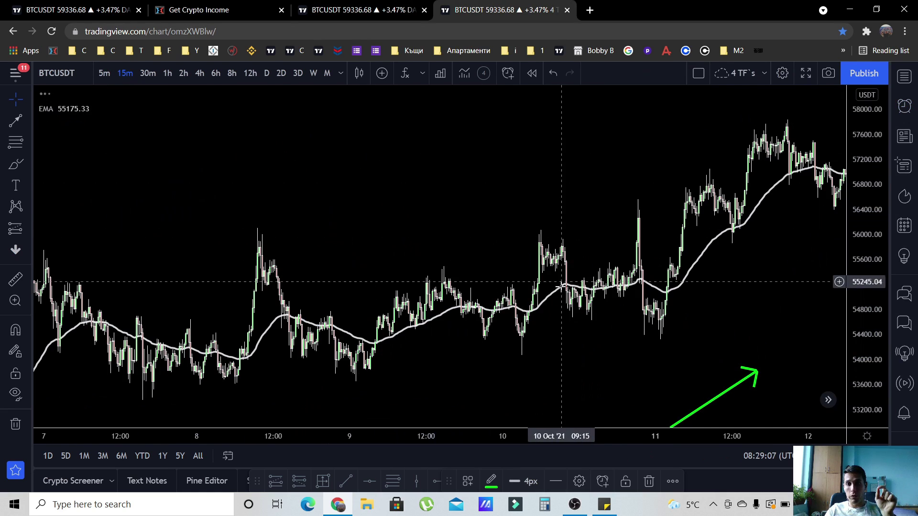
pyautogui.click(315, 16)
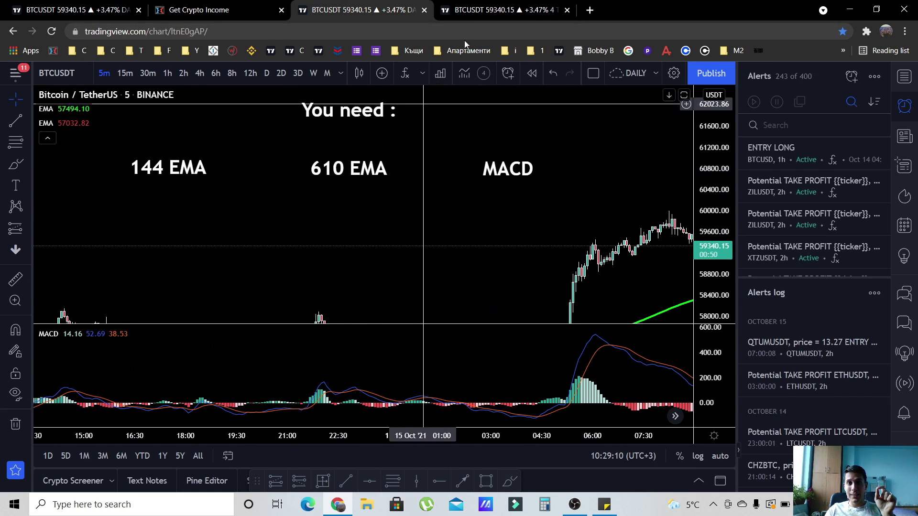
pyautogui.hotkey('ctrl', 'Tab')
pyautogui.click(166, 73)
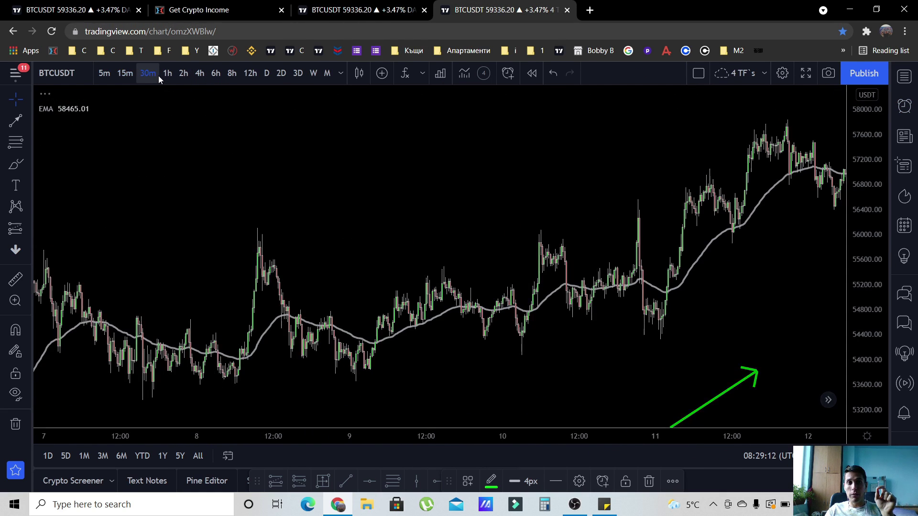
# Add the built-in Moving Average Exponential indicator twice to the labelled 5m BTCUSDT chart.
pyautogui.click(348, 15)
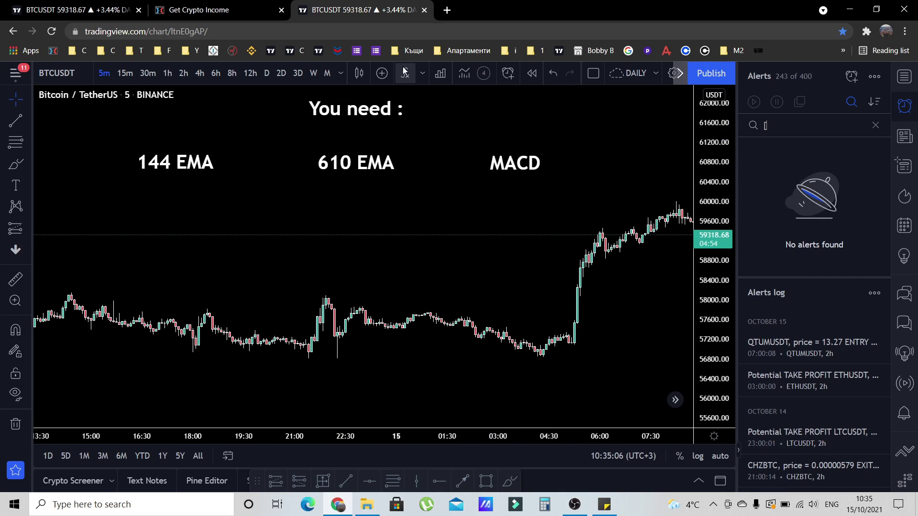
pyautogui.click(404, 74)
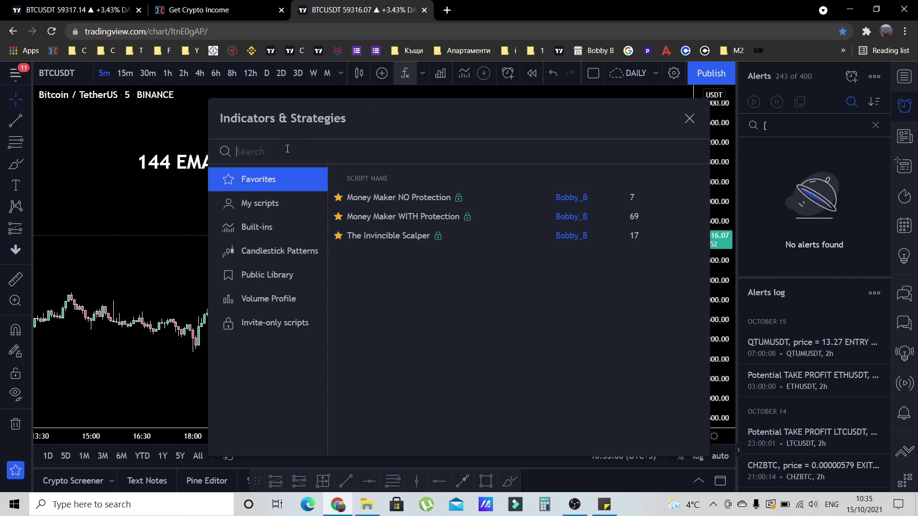
pyautogui.write('ema')
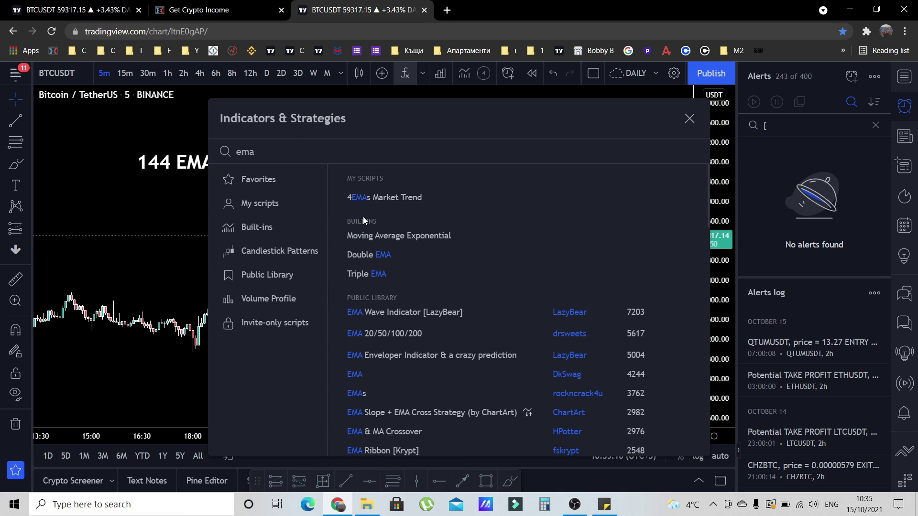
pyautogui.click(400, 236)
pyautogui.click(385, 235)
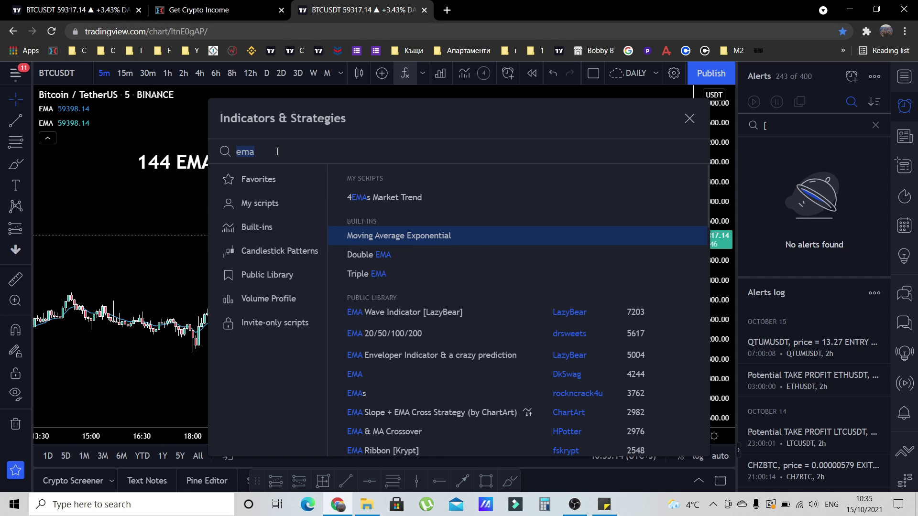
# Add the built-in MACD indicator to the chart and close the indicator list.
pyautogui.write('macd')
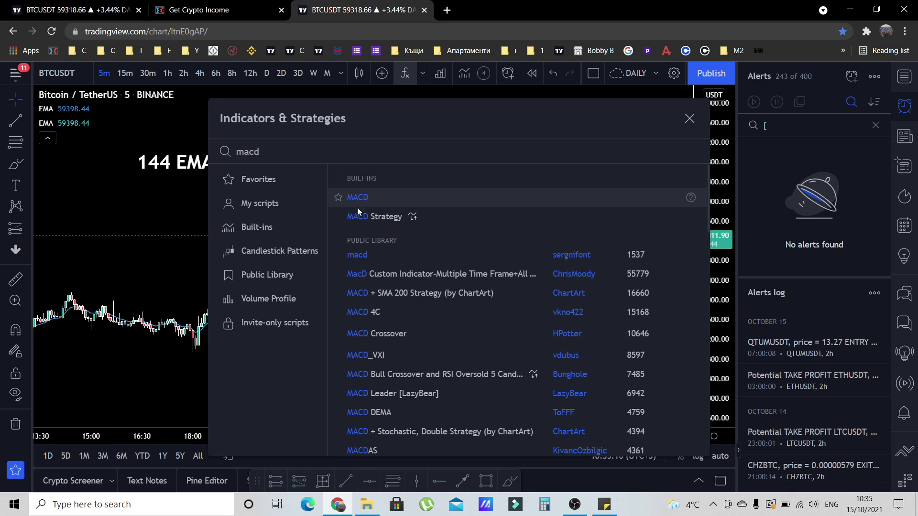
pyautogui.click(373, 201)
pyautogui.click(690, 118)
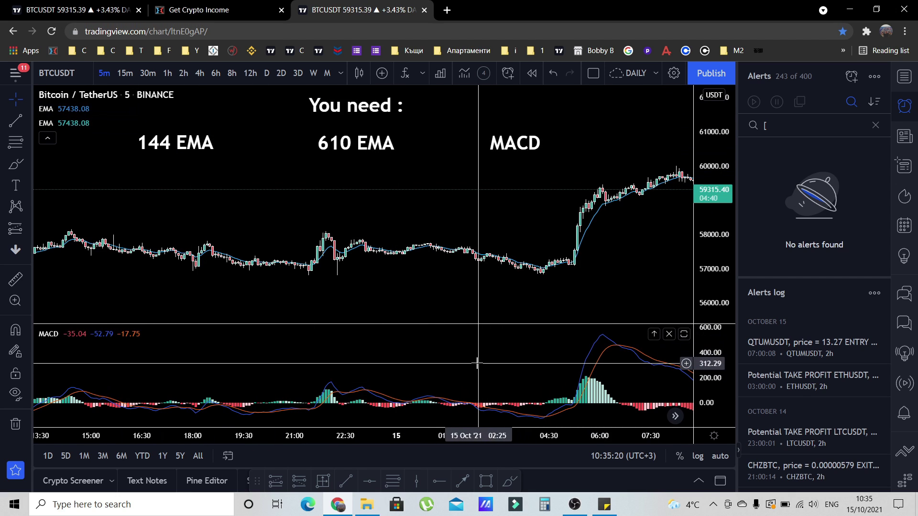
# Style the first EMA as a bright green line with the third thickness level and set its length to 144.
pyautogui.moveTo(68, 111)
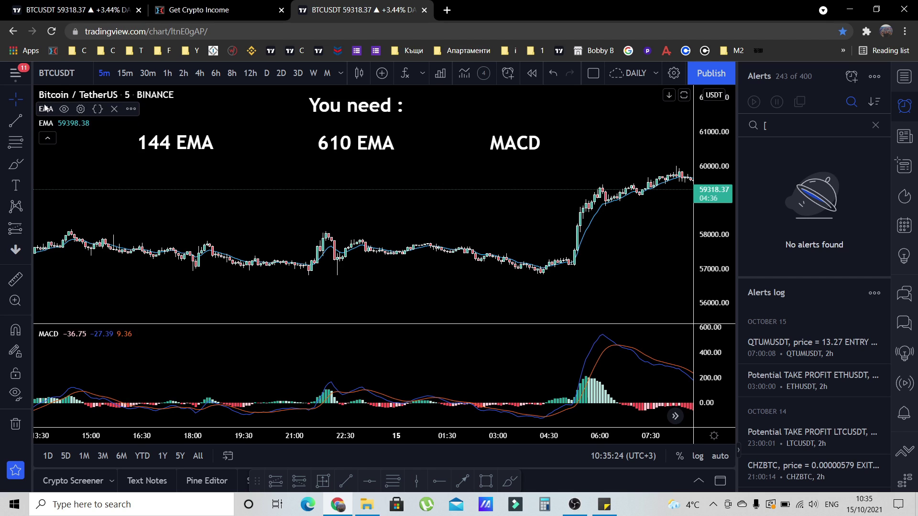
pyautogui.click(81, 110)
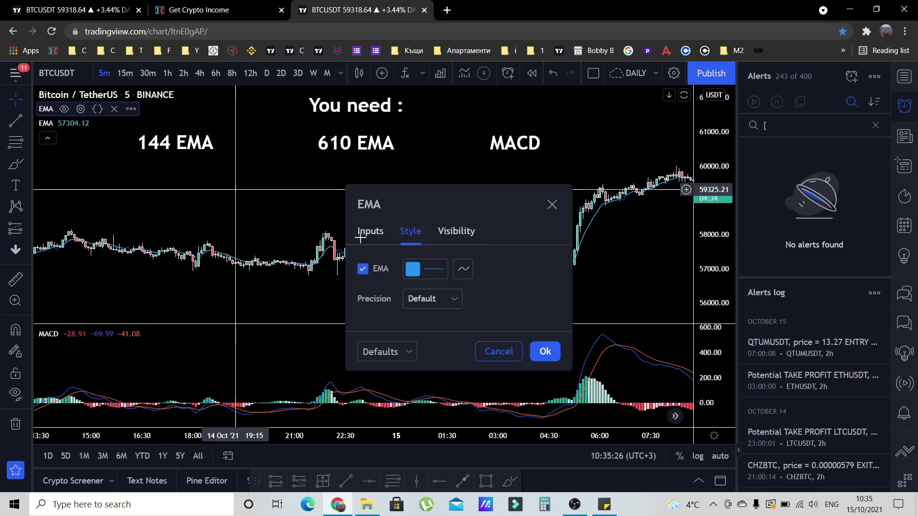
pyautogui.click(423, 271)
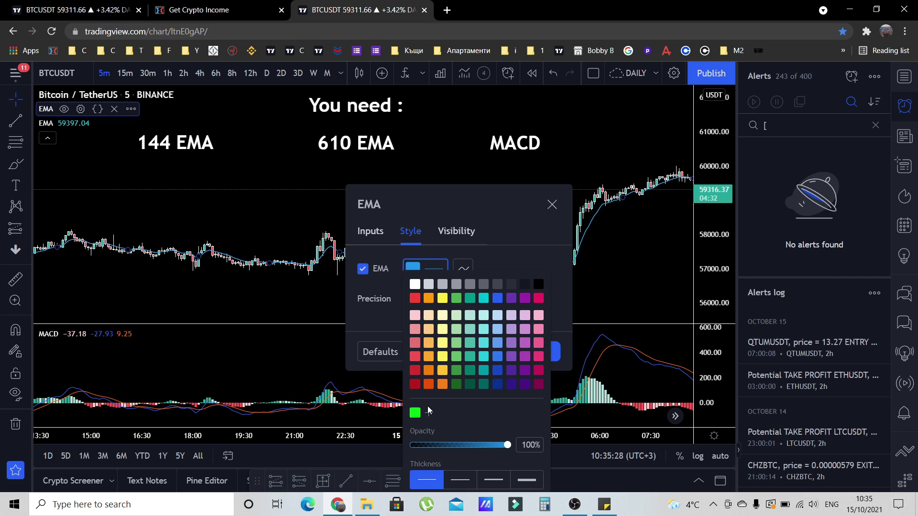
pyautogui.click(414, 413)
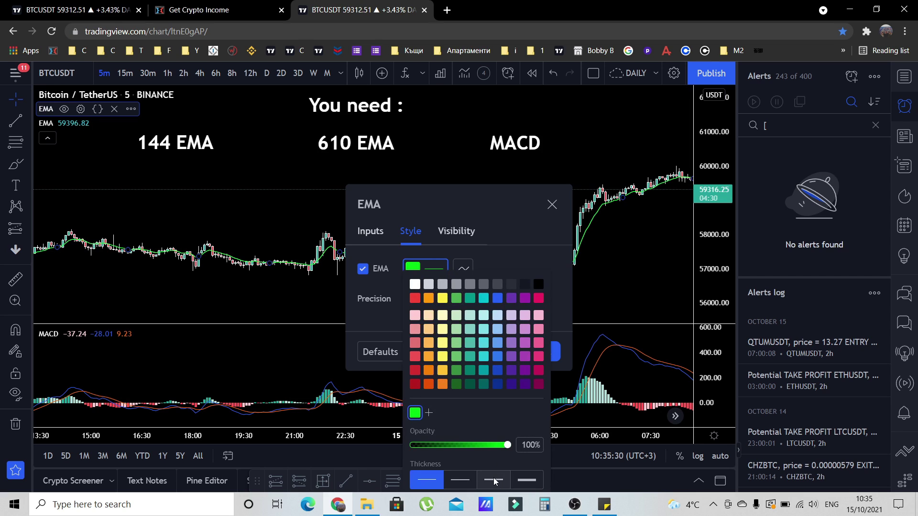
pyautogui.click(496, 482)
pyautogui.click(496, 242)
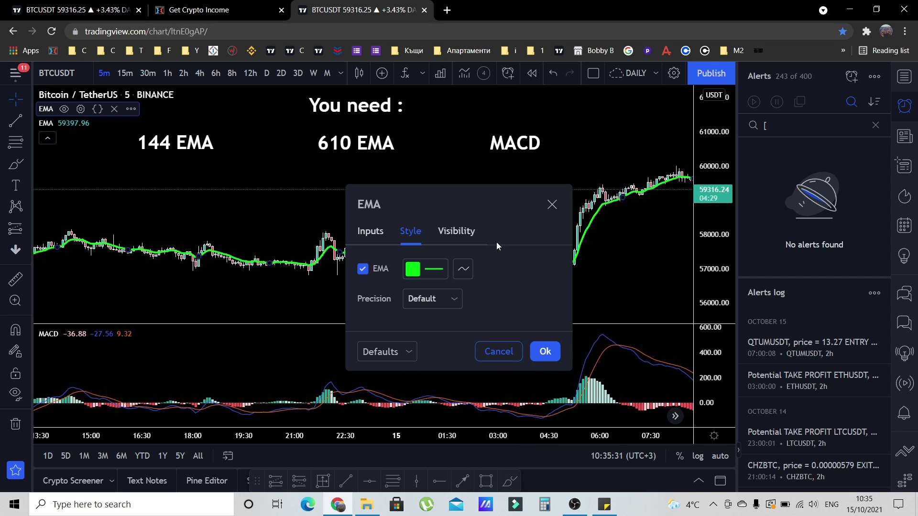
pyautogui.click(373, 231)
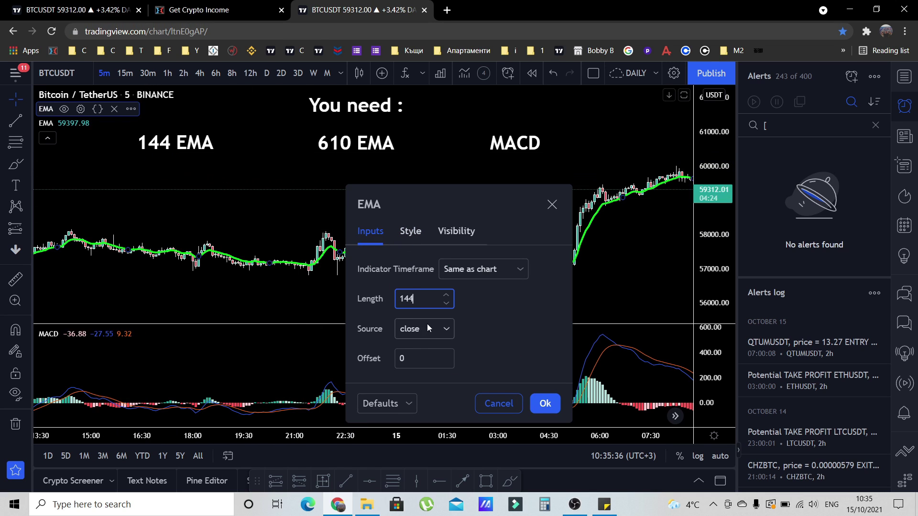
pyautogui.click(548, 404)
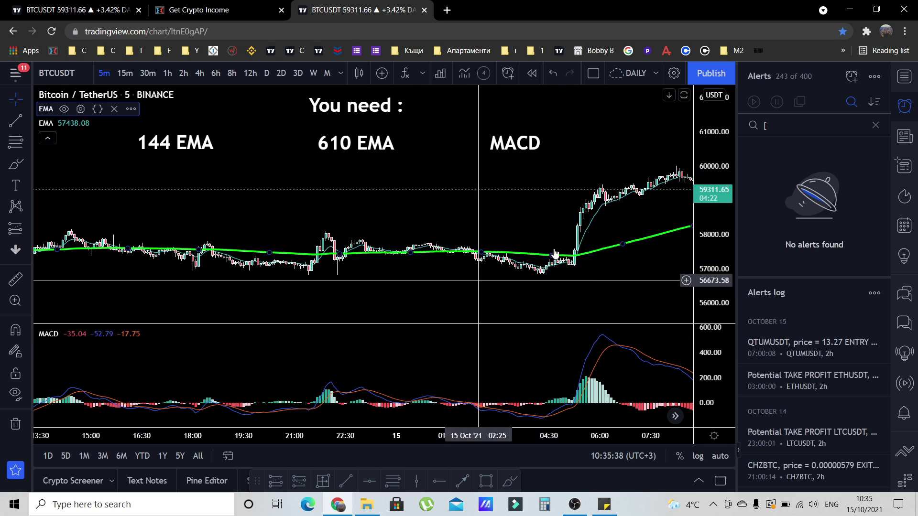
# Set the second EMA's length to 610 and style it as a red line with the third thickness level.
pyautogui.moveTo(57, 125)
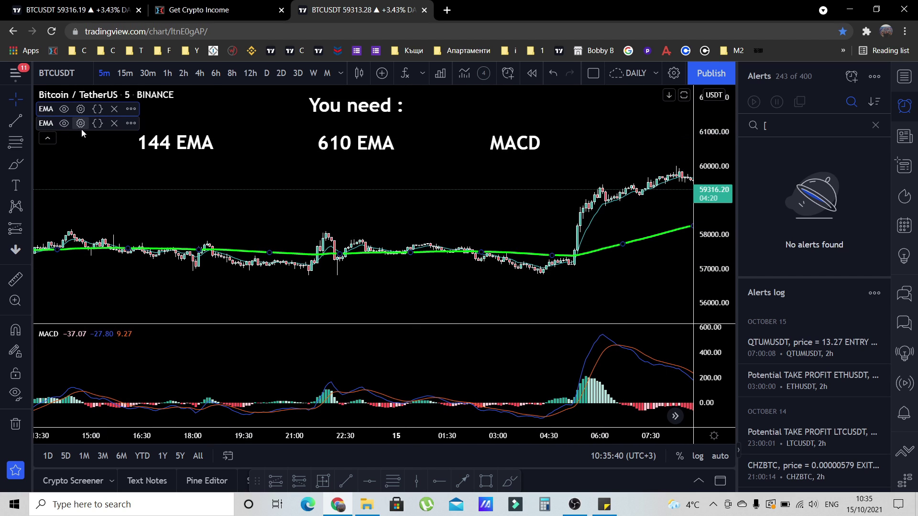
pyautogui.click(81, 124)
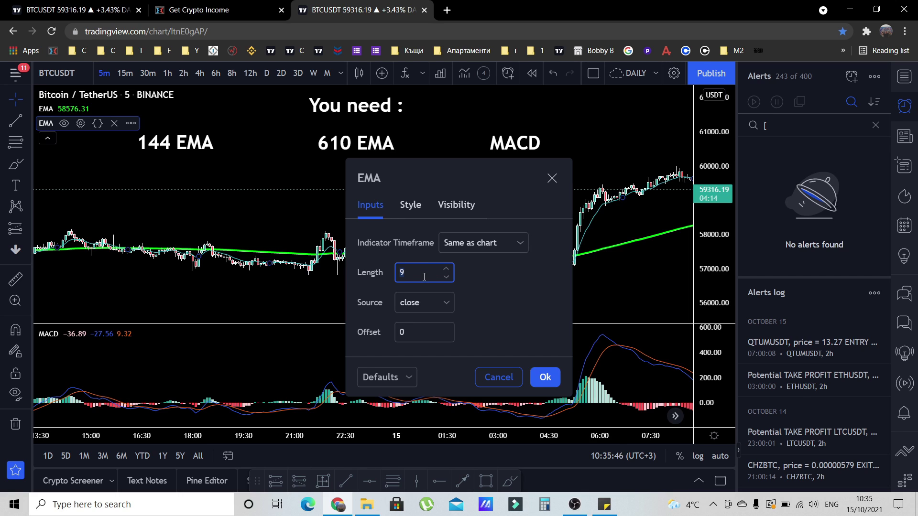
pyautogui.click(414, 206)
pyautogui.click(433, 246)
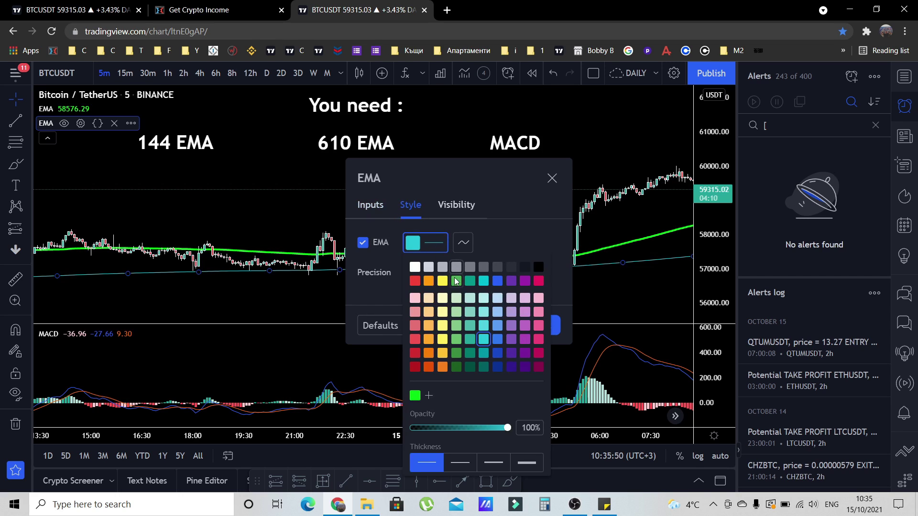
pyautogui.click(419, 282)
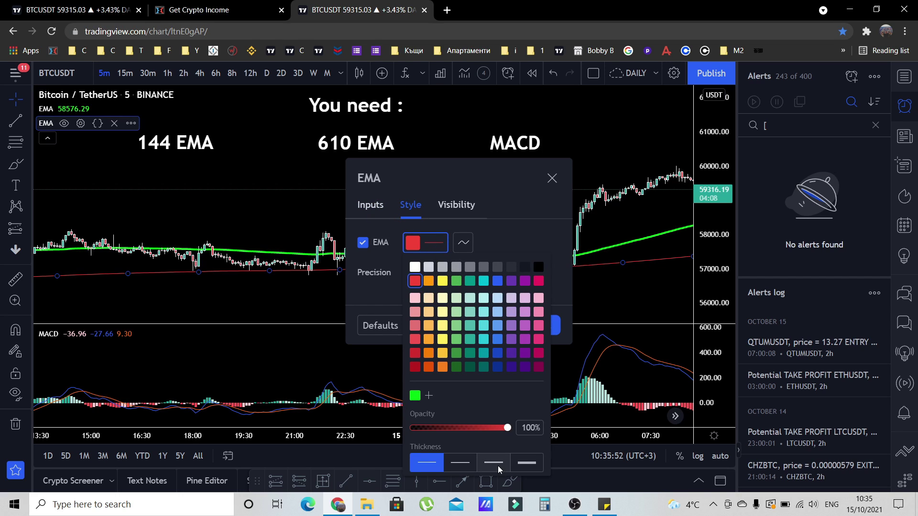
pyautogui.click(499, 469)
pyautogui.click(527, 237)
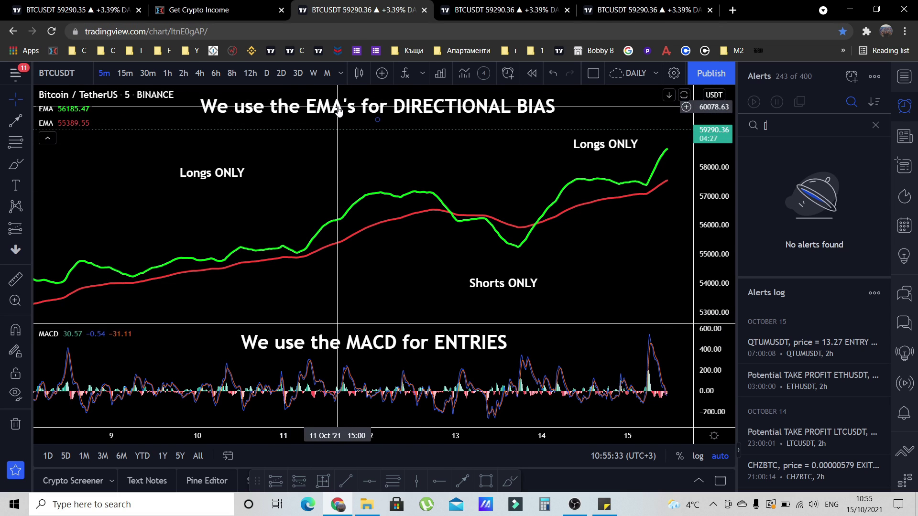
# Draw a rising green arrow below the EMAs for the first "Longs ONLY" stretch and a falling red arrow for the "Shorts ONLY" stretch.
pyautogui.click(462, 483)
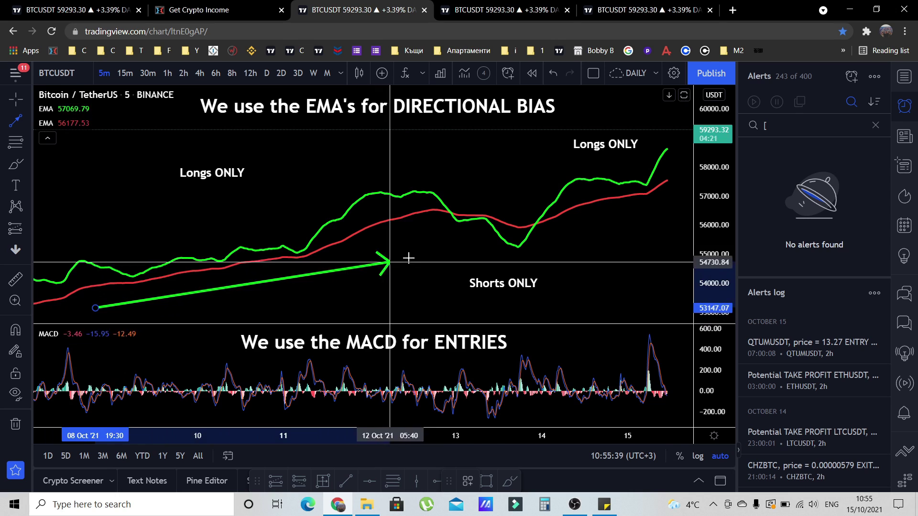
pyautogui.click(445, 235)
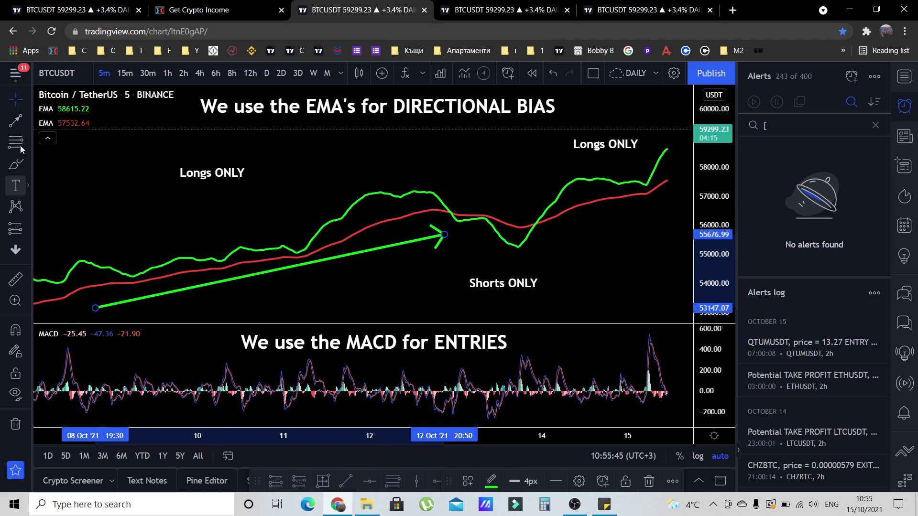
pyautogui.hotkey('alt', 't')
pyautogui.click(459, 232)
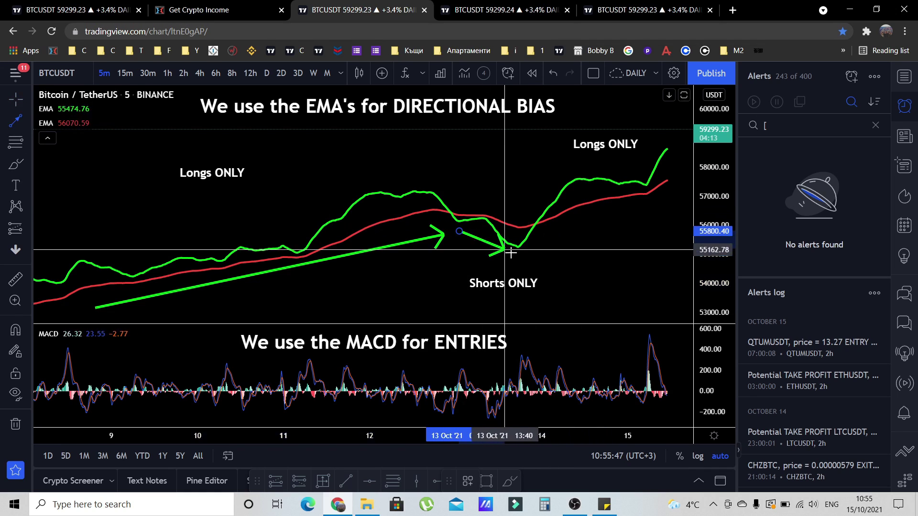
pyautogui.click(528, 267)
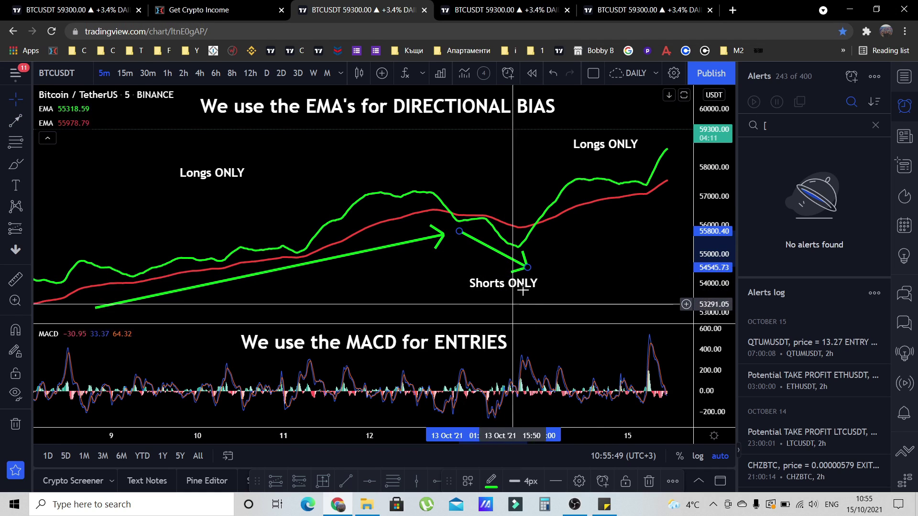
pyautogui.click(493, 486)
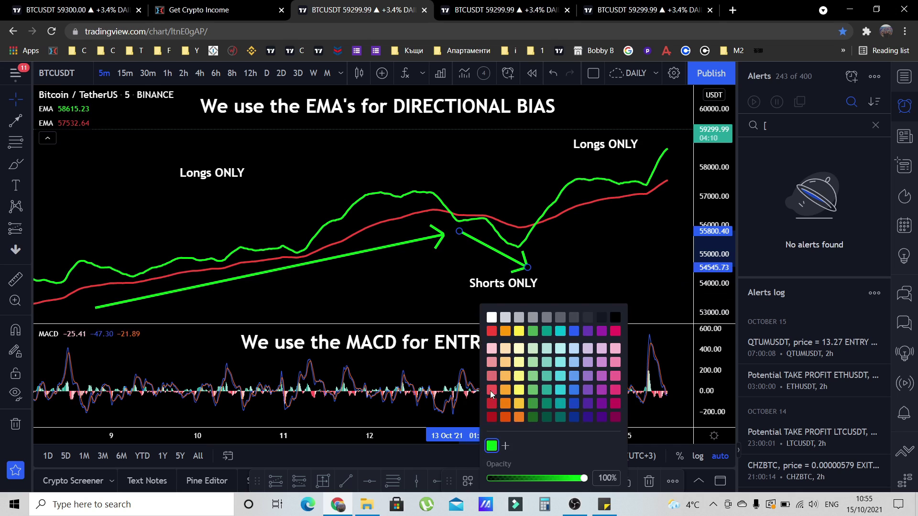
pyautogui.click(491, 331)
# Draw a rising arrow from about 55512 to 56870 below the EMAs in the last "Longs ONLY" stretch and color it bright green.
pyautogui.click(10, 125)
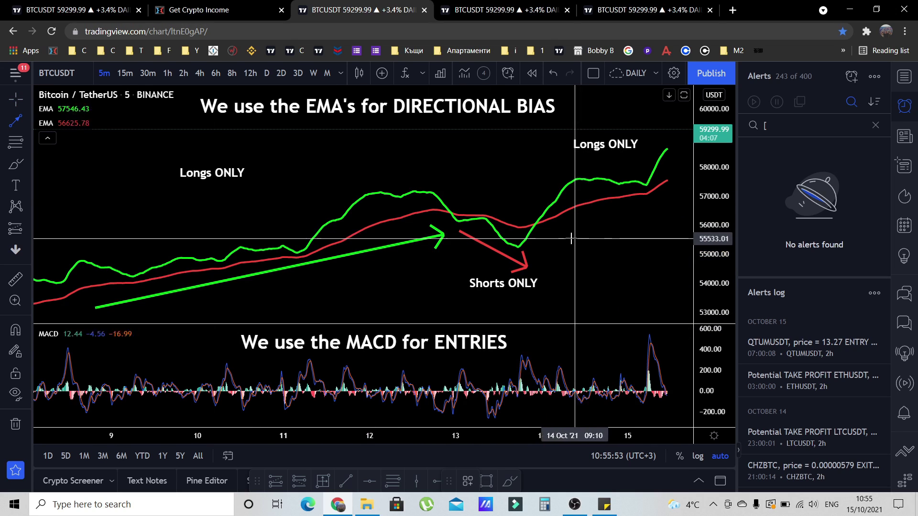
pyautogui.click(673, 200)
pyautogui.click(491, 482)
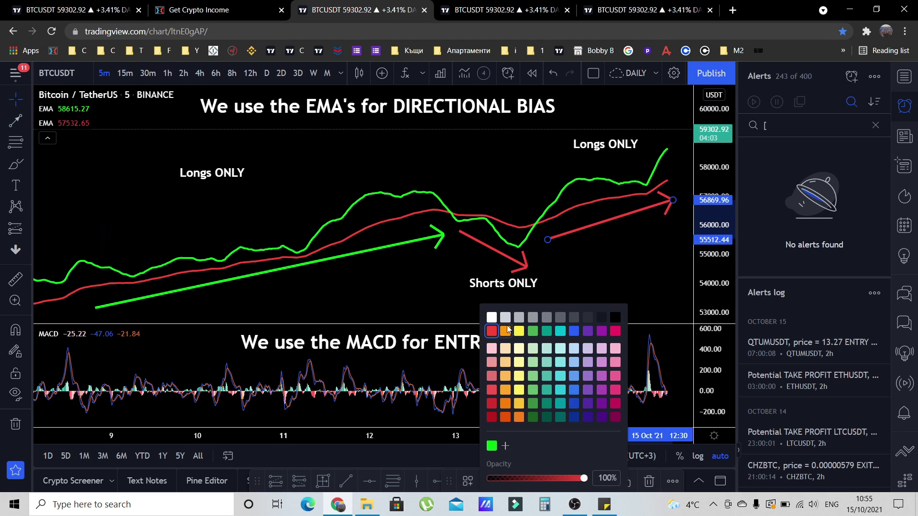
pyautogui.click(492, 447)
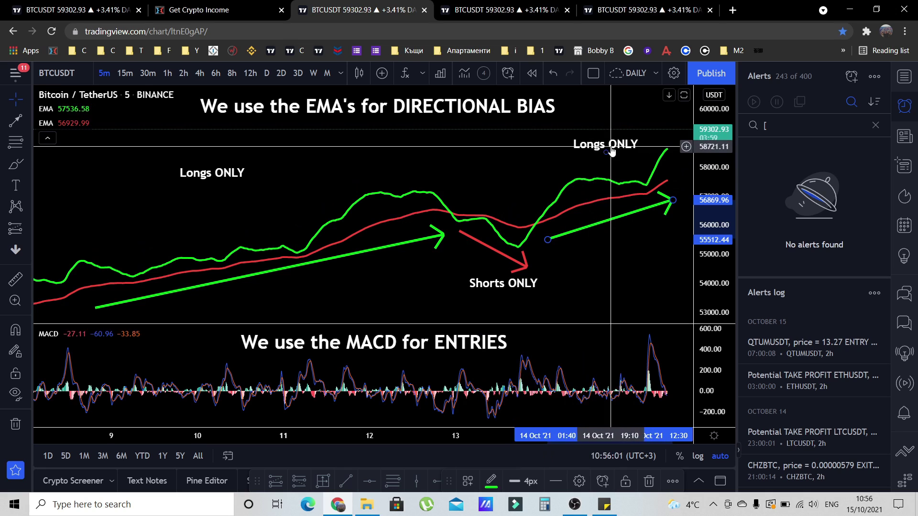
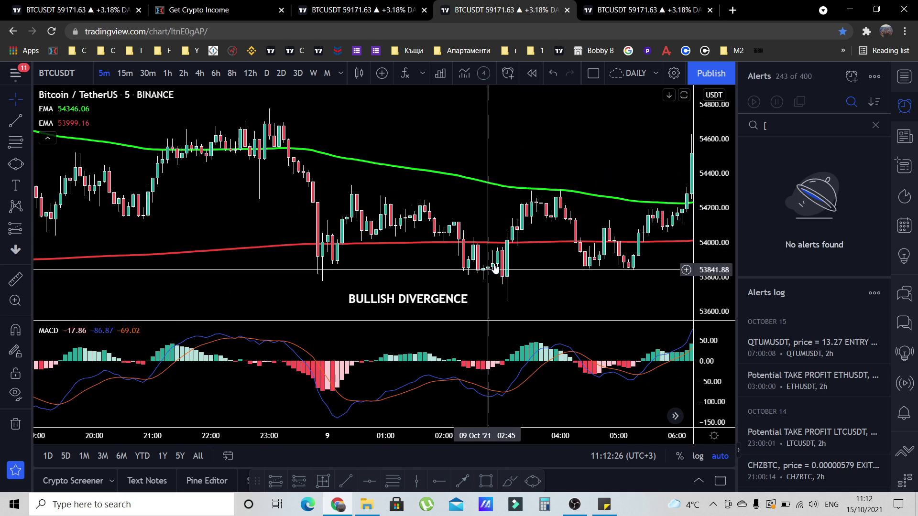
# Draw ellipses around the two price lows near 00:00 and 03:00 on 9 October in the "BULLISH DIVERGENCE" chart.
pyautogui.scroll(-1, 496, 270)
pyautogui.scroll(1, 500, 270)
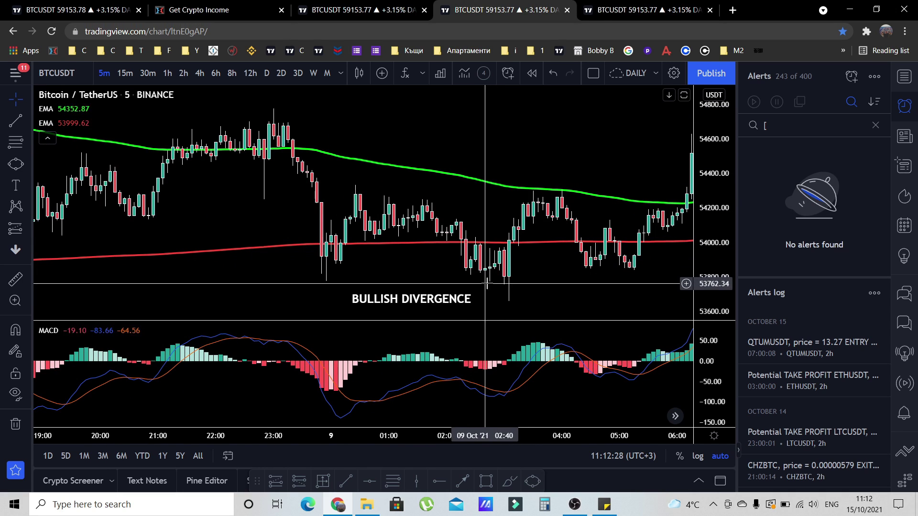
pyautogui.click(24, 122)
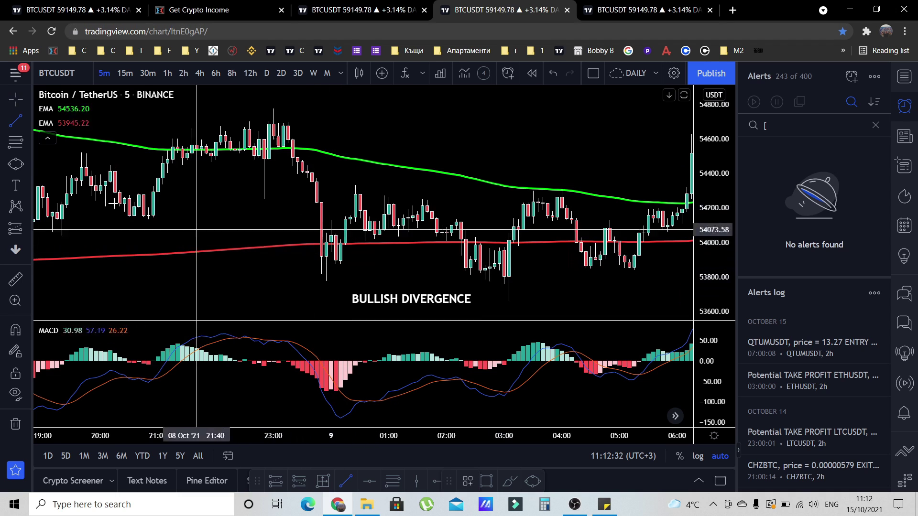
pyautogui.click(307, 260)
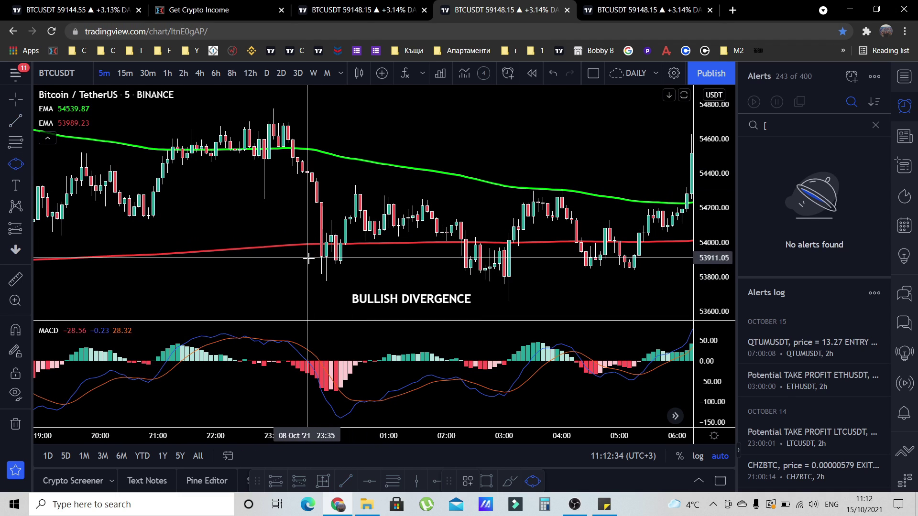
pyautogui.click(351, 253)
pyautogui.click(344, 232)
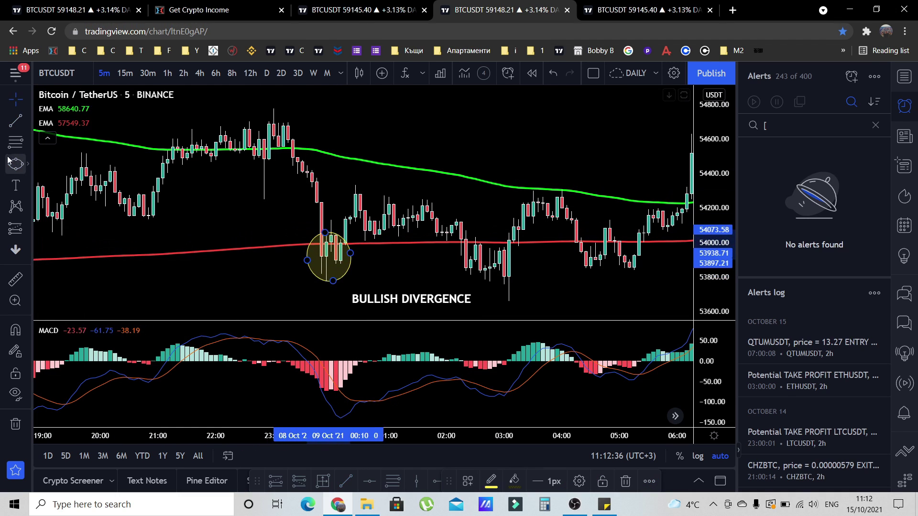
pyautogui.click(455, 272)
pyautogui.click(538, 271)
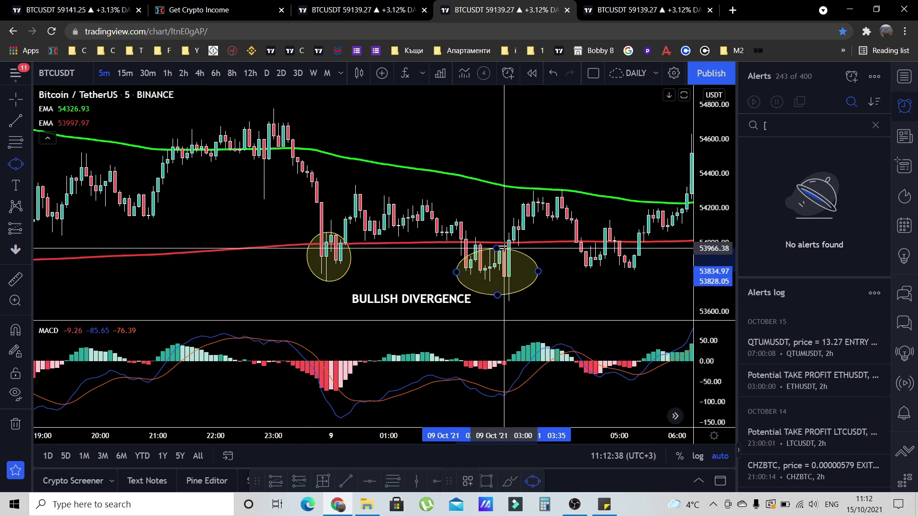
pyautogui.click(506, 250)
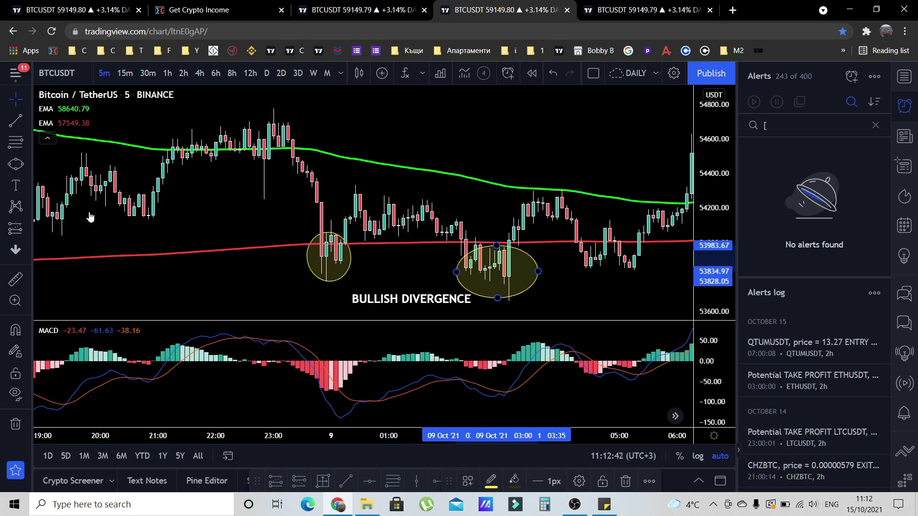
# Draw ellipses around the two MACD line lows that correspond to the circled price lows.
pyautogui.click(16, 164)
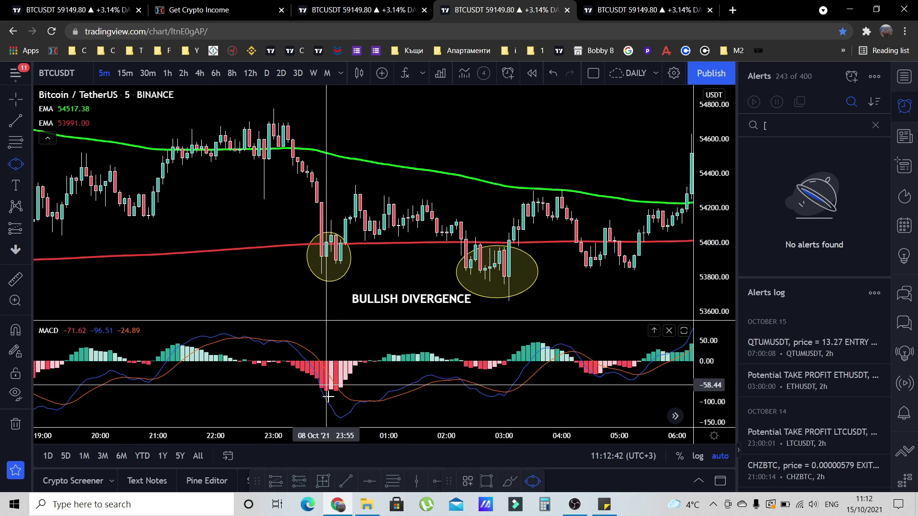
pyautogui.click(379, 405)
pyautogui.click(371, 383)
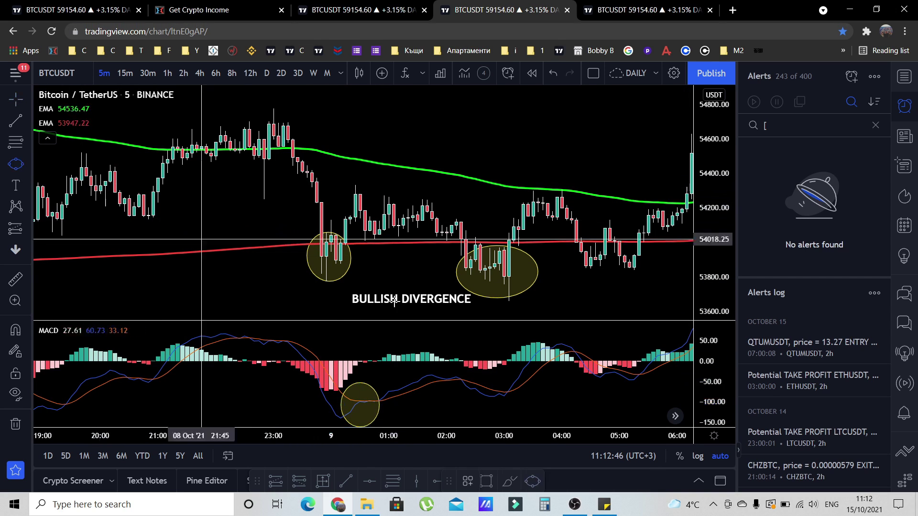
pyautogui.click(490, 395)
pyautogui.click(524, 399)
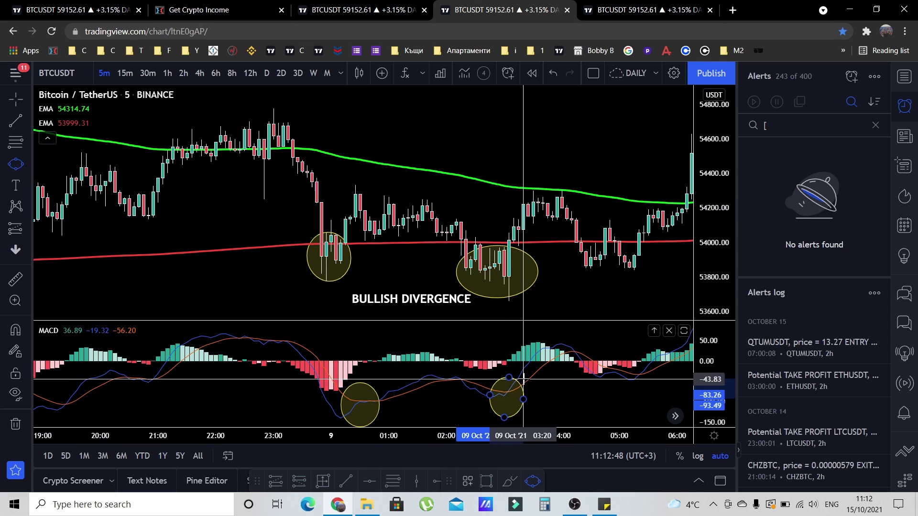
pyautogui.click(509, 378)
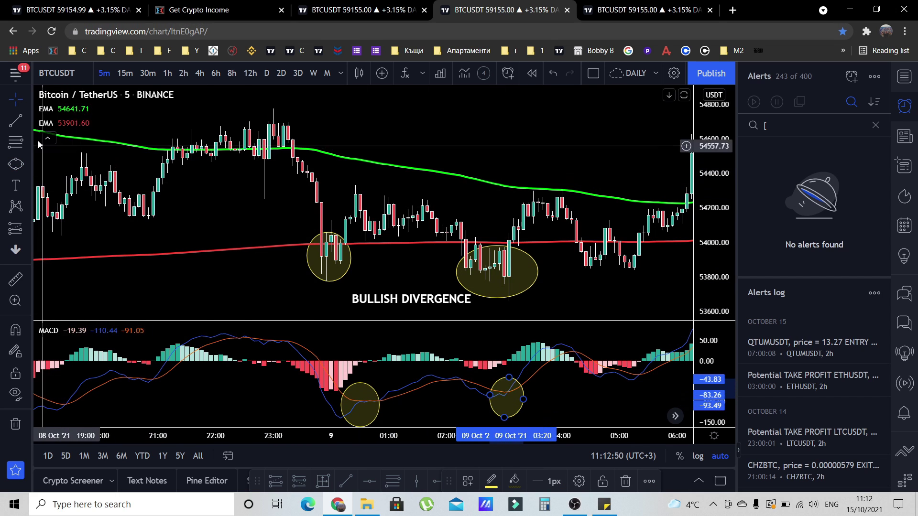
# Connect the two circled price lows with a falling trend line and the two circled MACD lows with a rising one.
pyautogui.click(16, 121)
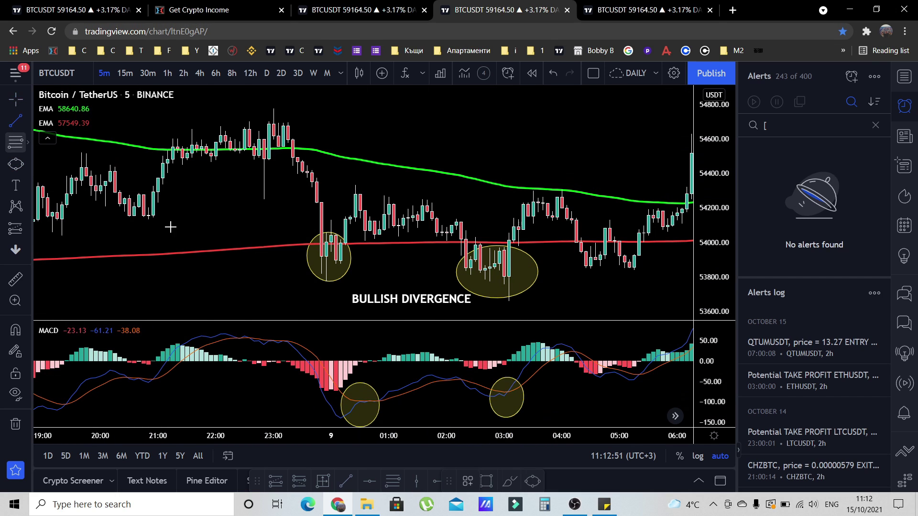
pyautogui.click(326, 257)
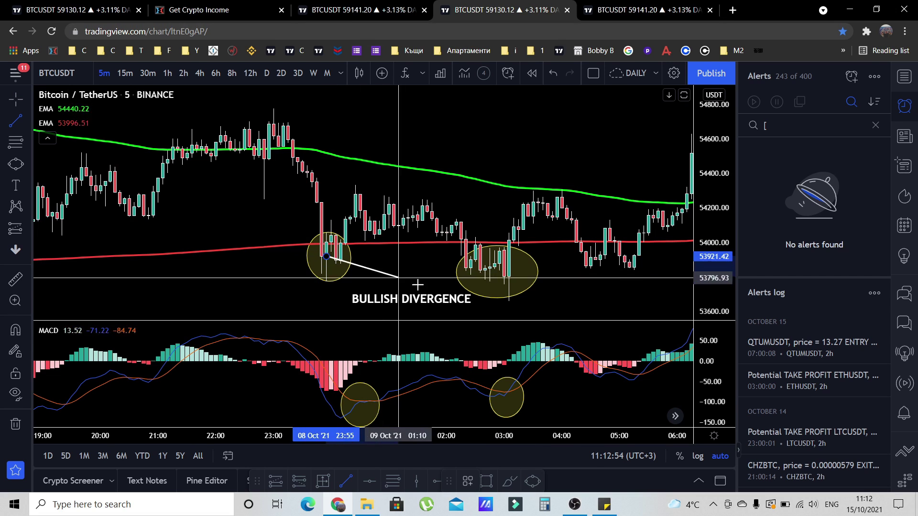
pyautogui.click(514, 279)
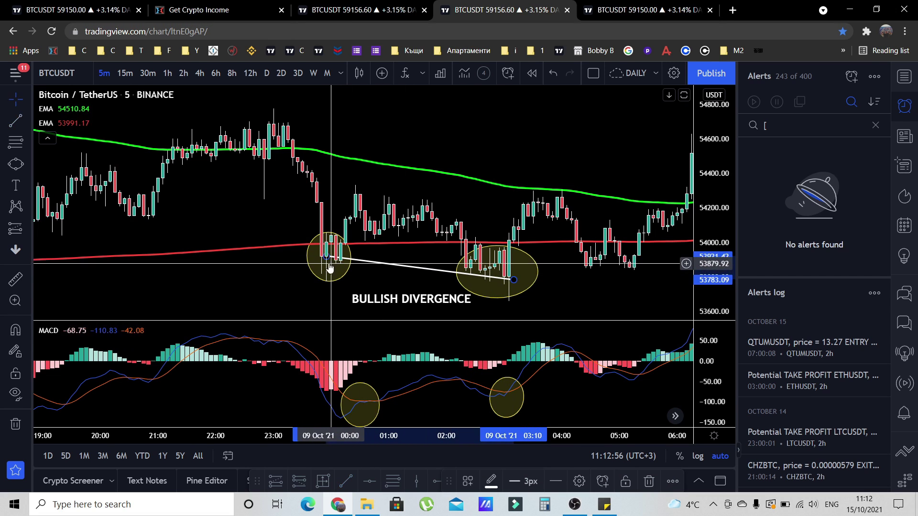
pyautogui.moveTo(326, 257); pyautogui.dragTo(325, 262)
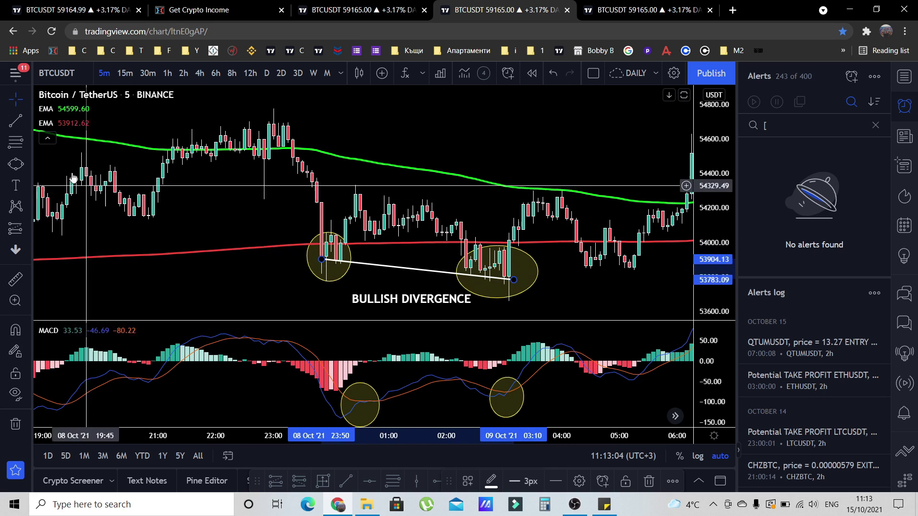
pyautogui.click(18, 125)
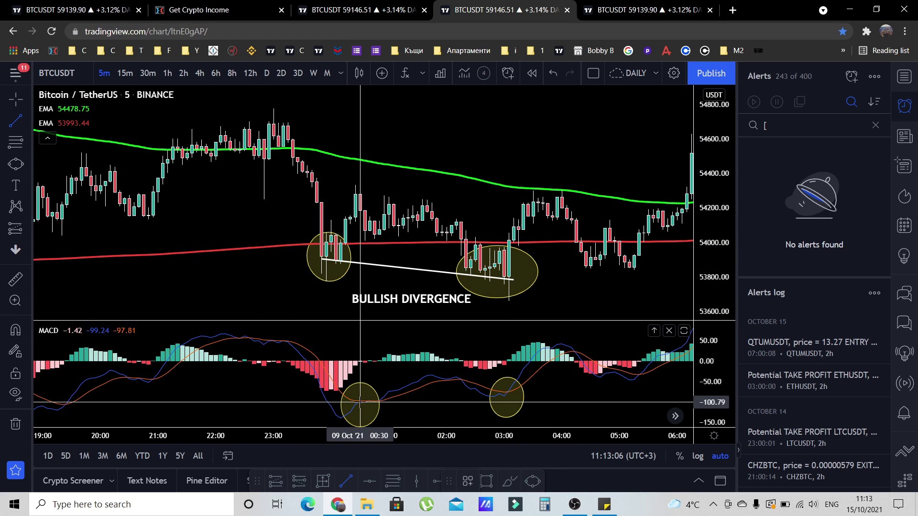
pyautogui.moveTo(360, 402); pyautogui.dragTo(523, 392)
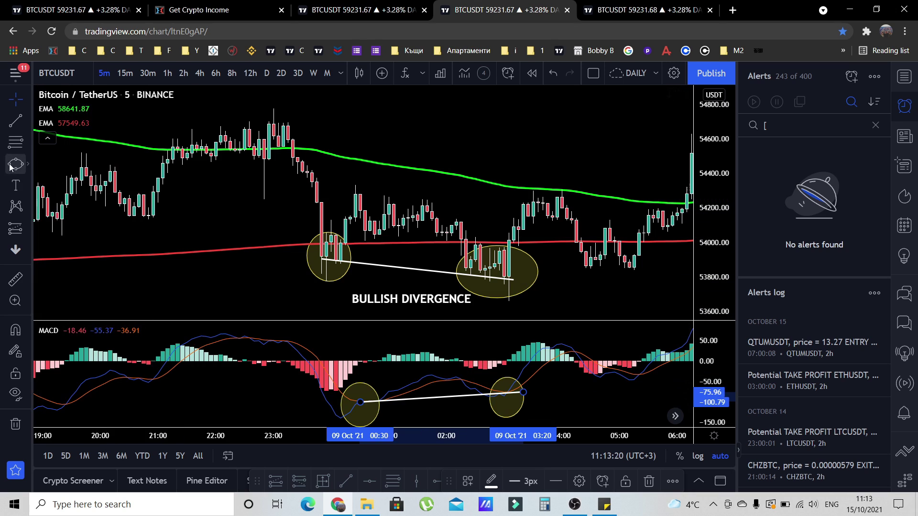
# Connect the two MACD histogram lows with a rising trend line and re-anchor the lower trend line to the blue MACD line's lows.
pyautogui.click(16, 118)
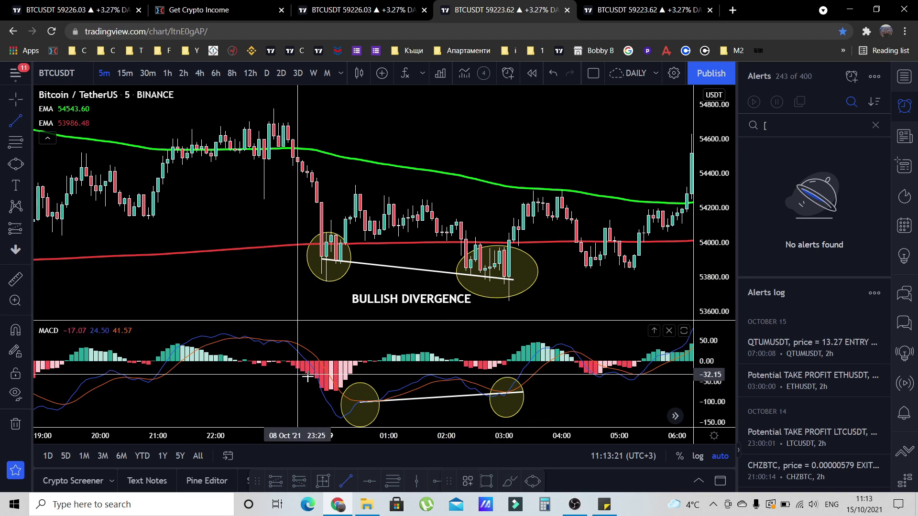
pyautogui.click(349, 389)
pyautogui.click(496, 370)
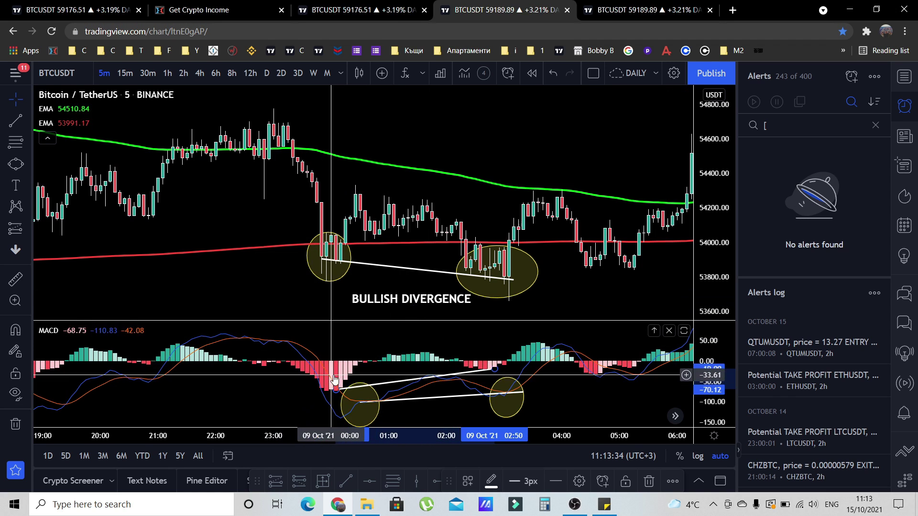
pyautogui.click(496, 366)
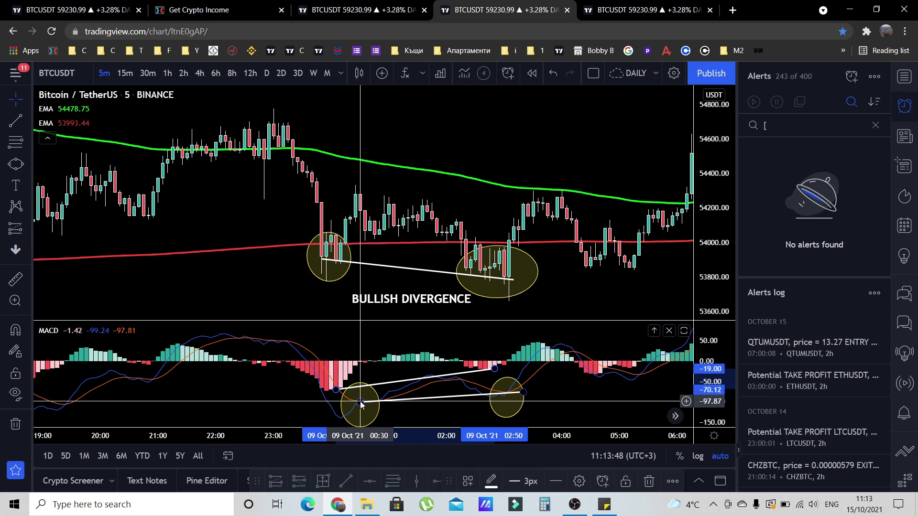
pyautogui.moveTo(361, 404); pyautogui.dragTo(340, 419)
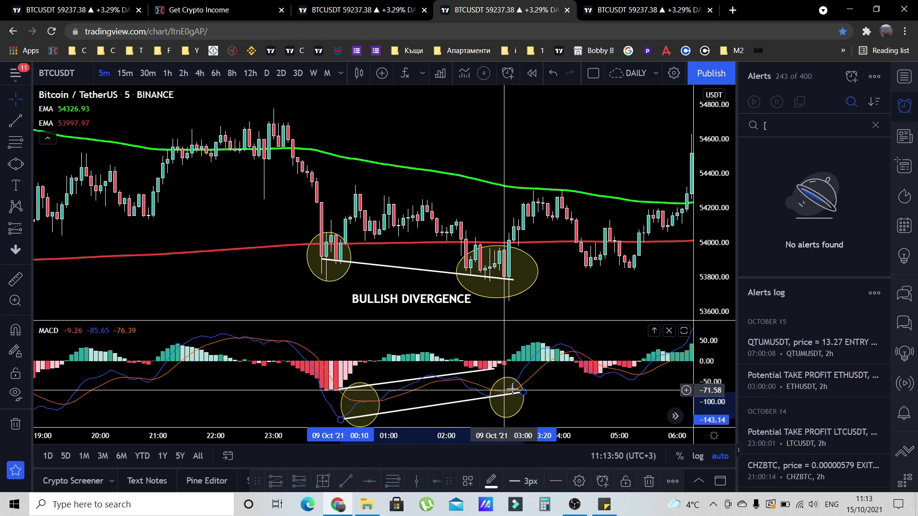
pyautogui.moveTo(525, 393); pyautogui.dragTo(519, 392)
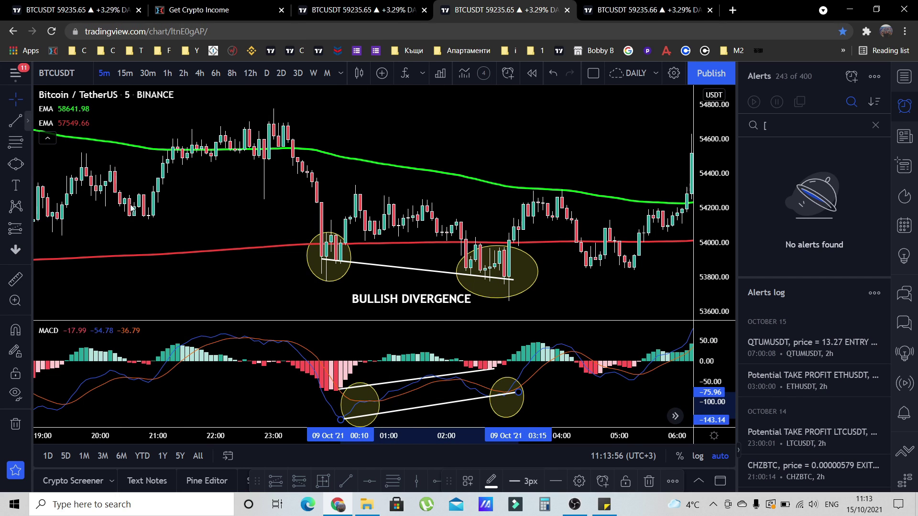
# Connect the two circled lows of the orange MACD signal line with a rising trend line in the bullish divergence chart.
pyautogui.hotkey('alt', 't')
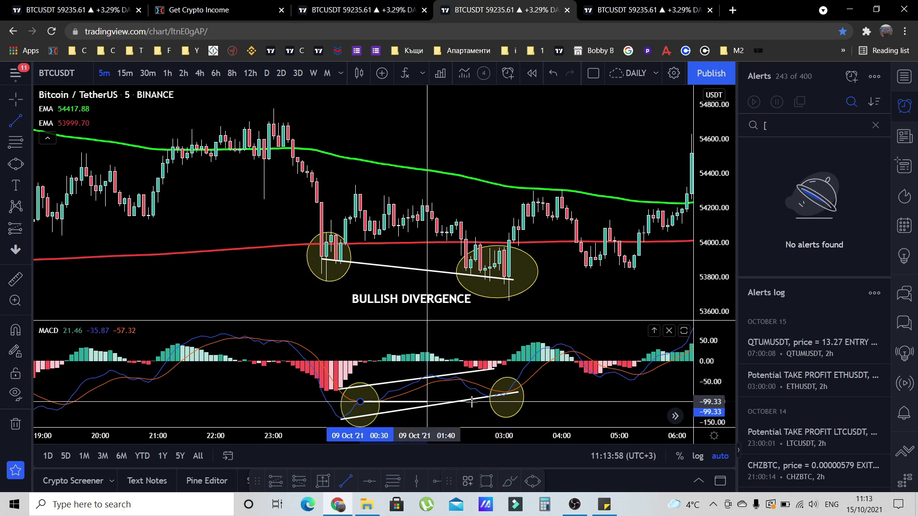
pyautogui.click(514, 390)
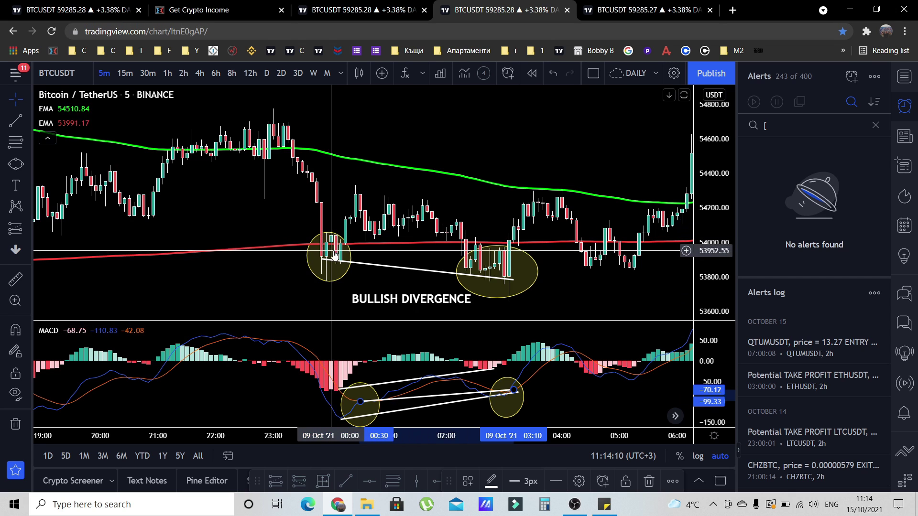
pyautogui.click(495, 277)
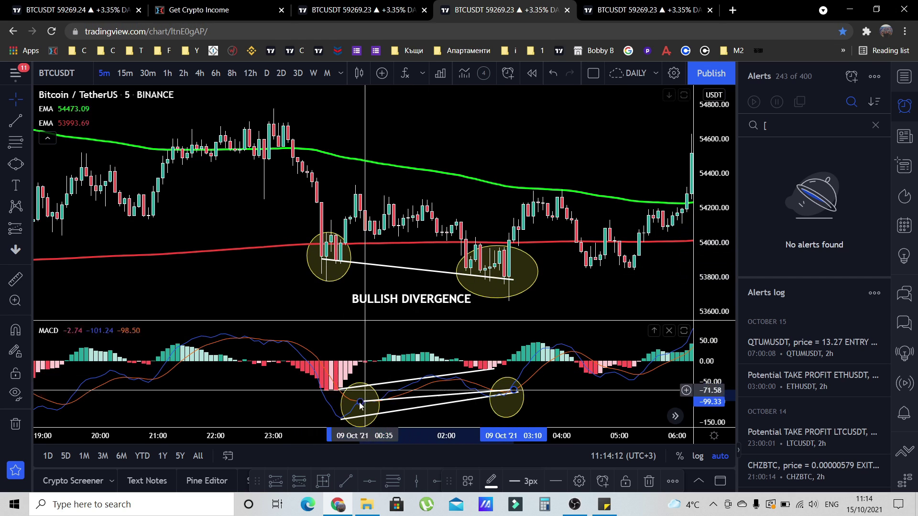
# Draw ellipses around the two MACD histogram lows near 00:00 and 02:40 on 9 October.
pyautogui.hotkey('ctrl', 'v')
pyautogui.click(14, 168)
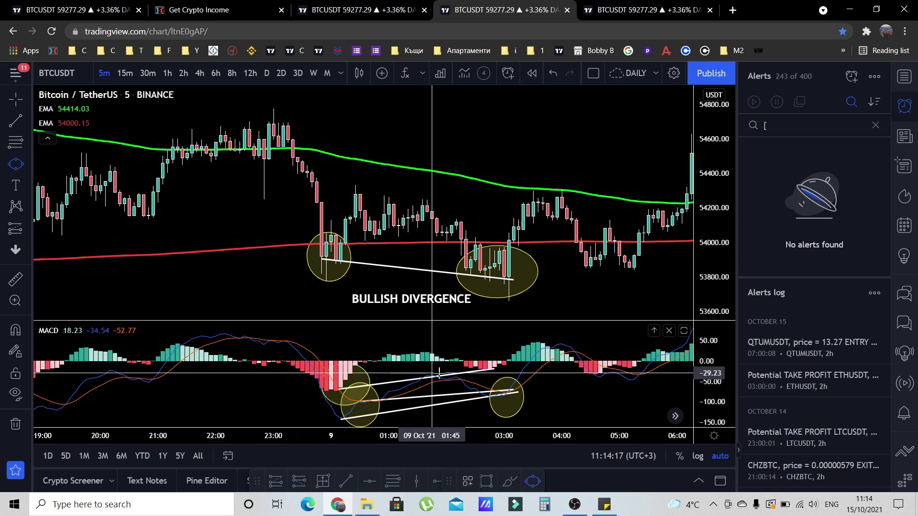
pyautogui.click(471, 372)
pyautogui.click(504, 373)
pyautogui.click(497, 357)
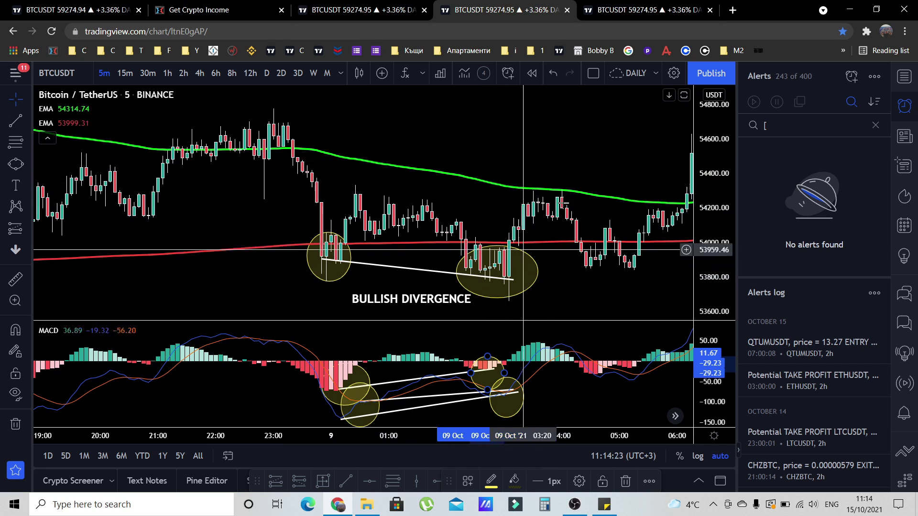
# Open the "BEARISH DIVERGENCE" chart and draw ellipses around the two price highs near 14:00 and 15:15 on 29 September.
pyautogui.hotkey('ctrl', 'Tab')
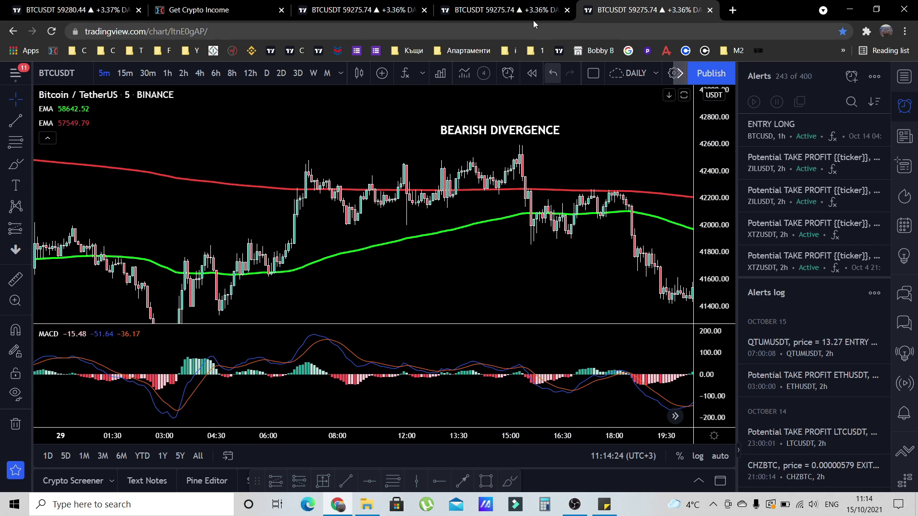
pyautogui.hotkey('ctrl', 'shift', 'Tab')
pyautogui.hotkey('ctrl', 'Tab')
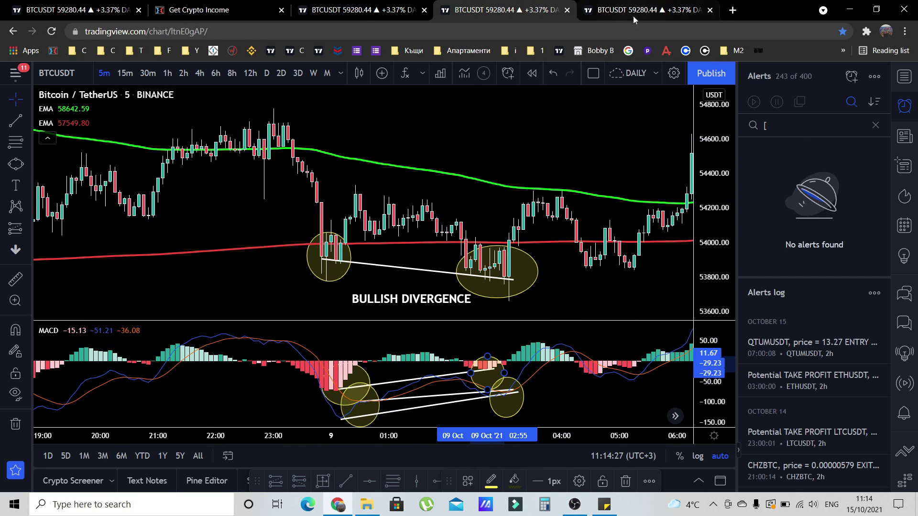
pyautogui.scroll(3, 542, 276)
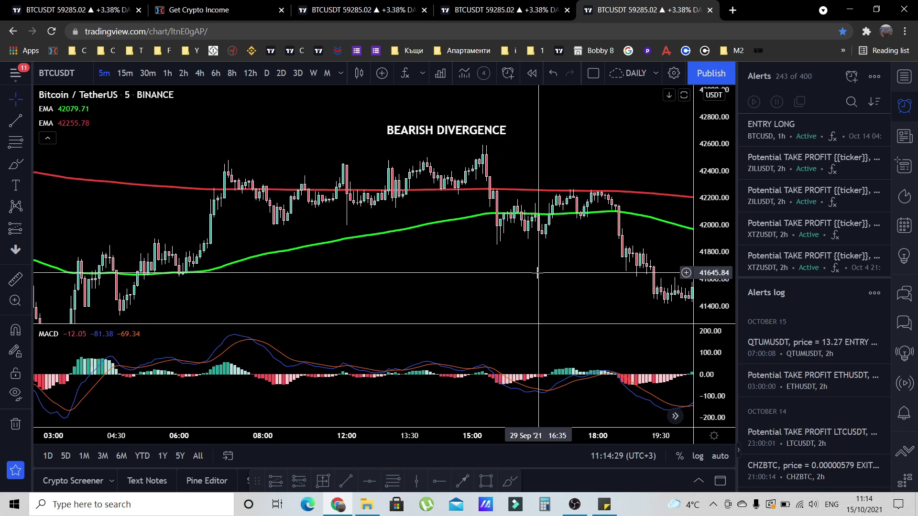
pyautogui.scroll(2, 390, 273)
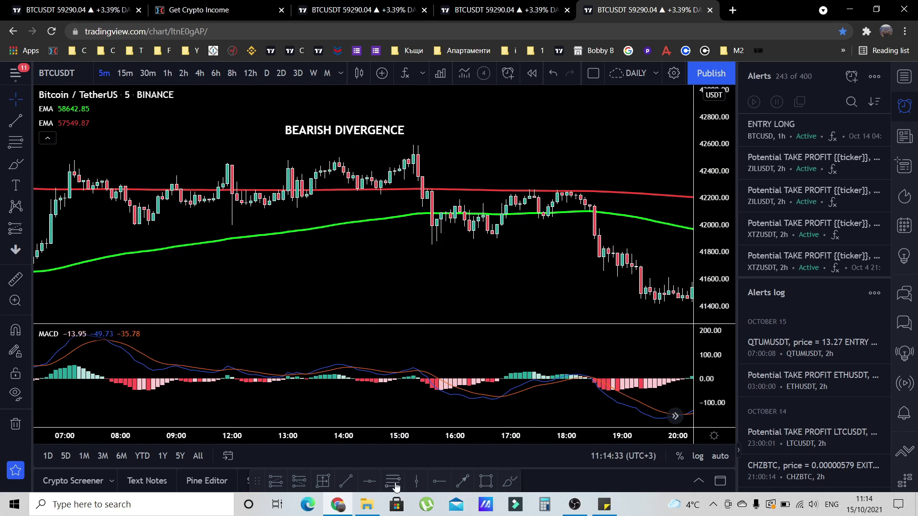
pyautogui.click(486, 482)
pyautogui.moveTo(325, 168); pyautogui.dragTo(432, 159)
pyautogui.click(427, 142)
pyautogui.scroll(2, 371, 368)
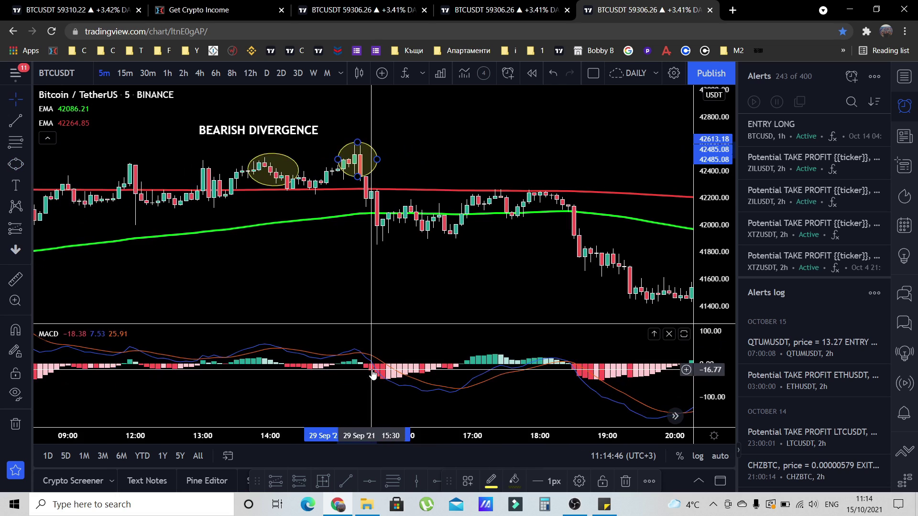
pyautogui.click(299, 341)
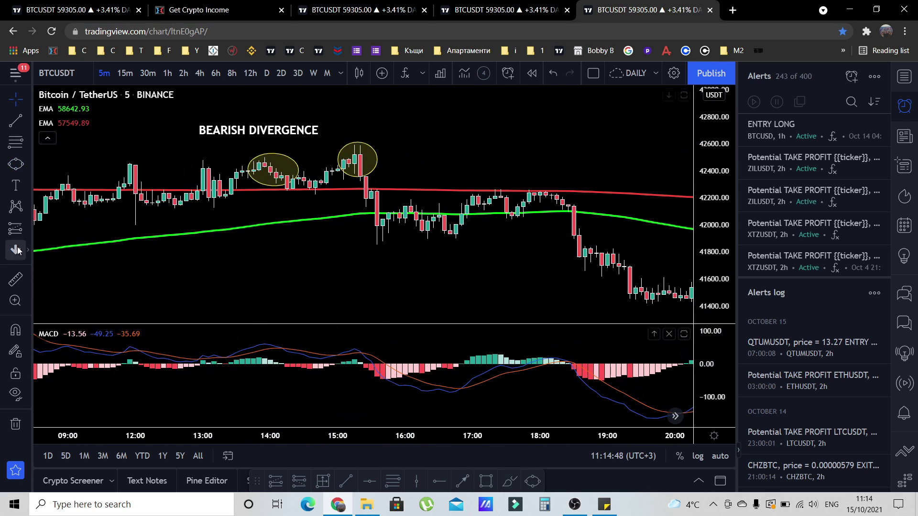
# Draw ellipses around the two MACD peaks that correspond to the circled price highs.
pyautogui.click(16, 164)
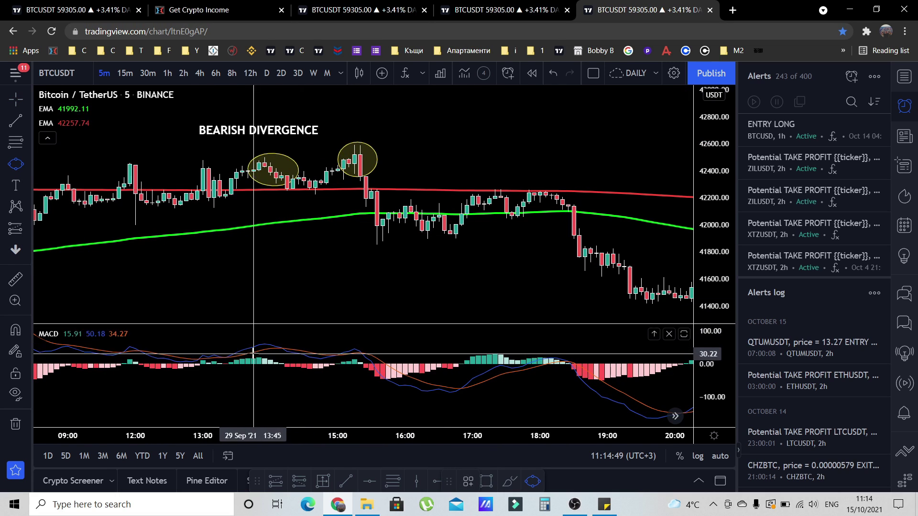
pyautogui.click(287, 333)
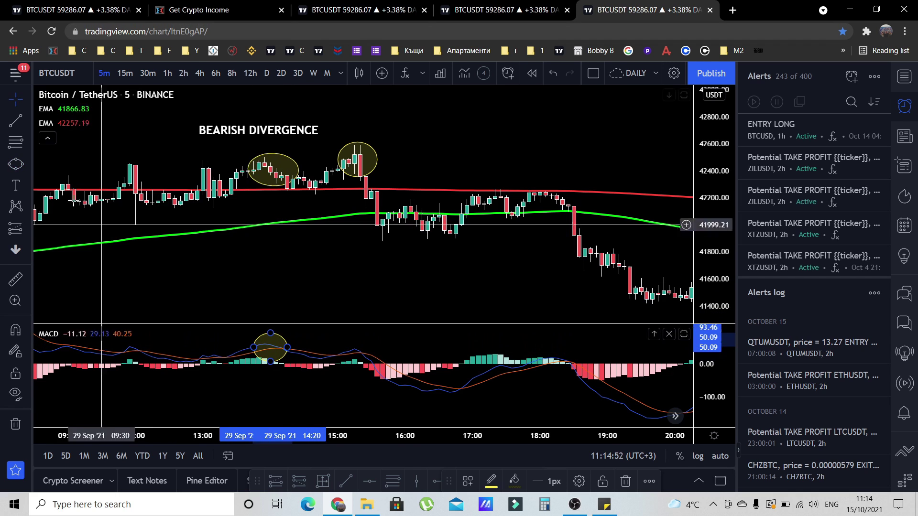
pyautogui.click(16, 164)
pyautogui.click(365, 351)
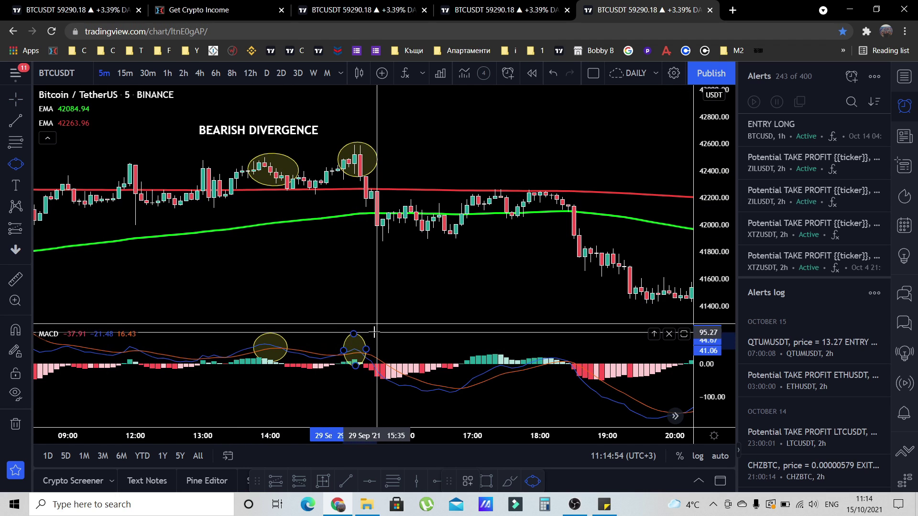
pyautogui.click(377, 333)
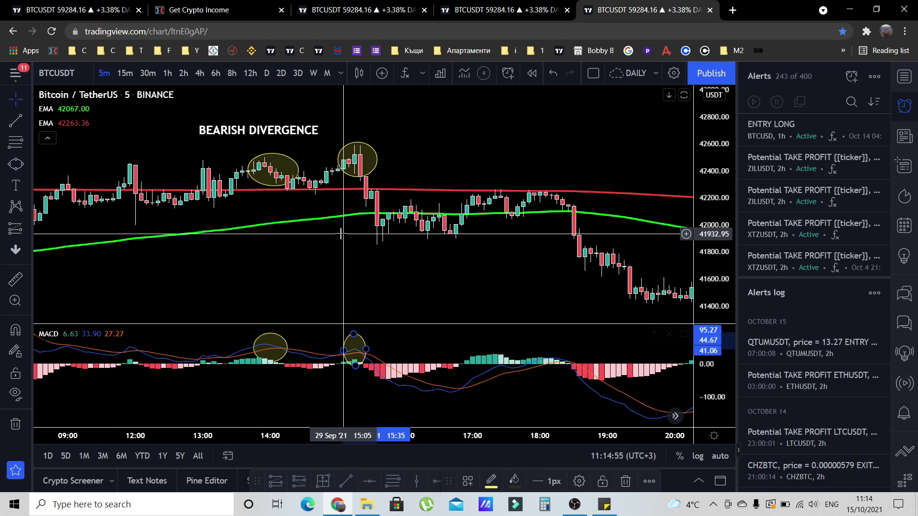
# Connect the two circled price highs with a rising trend line and the two circled MACD peaks with a falling one.
pyautogui.click(11, 124)
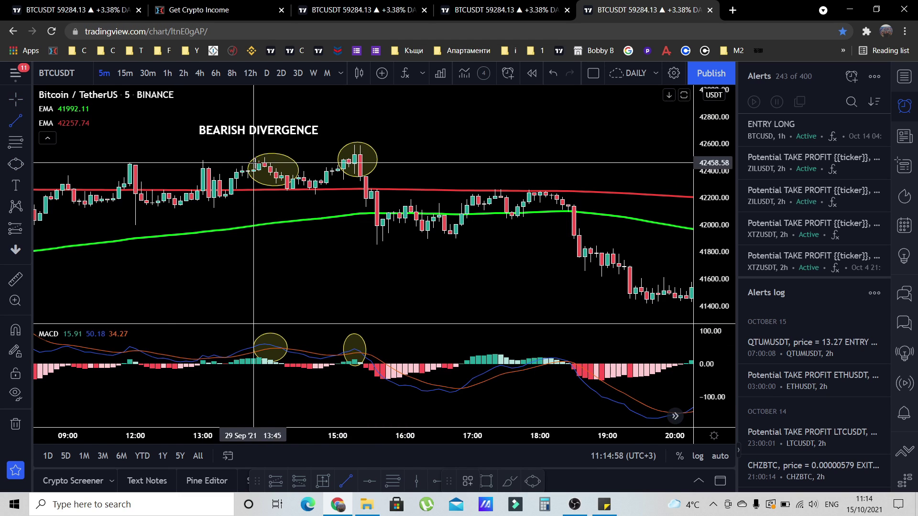
pyautogui.click(254, 163)
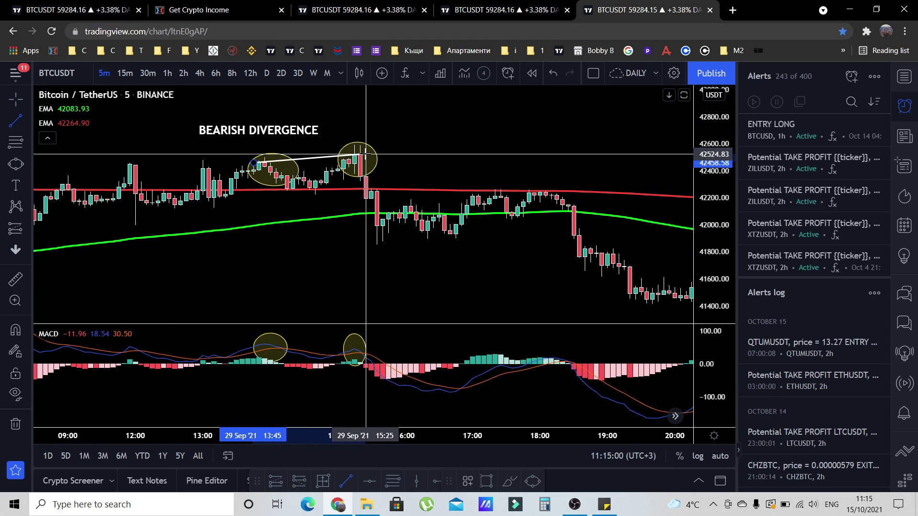
pyautogui.click(366, 154)
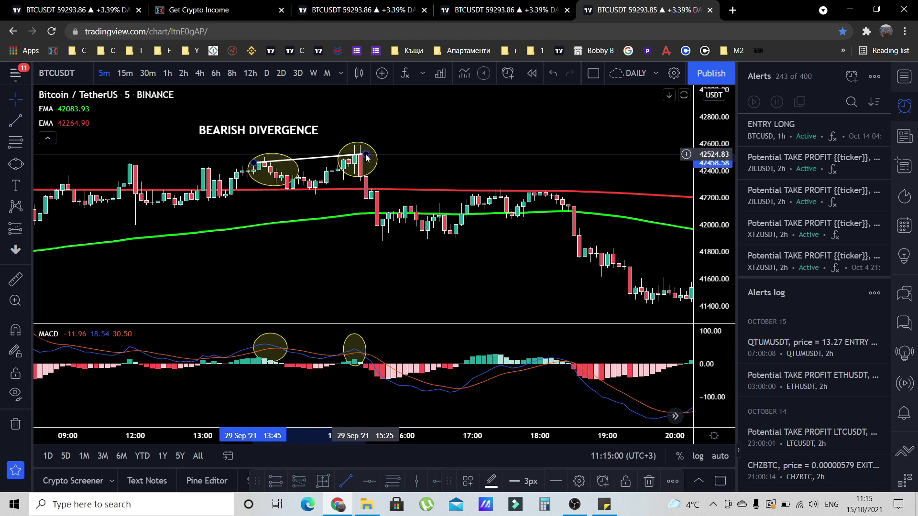
pyautogui.click(6, 129)
pyautogui.click(259, 343)
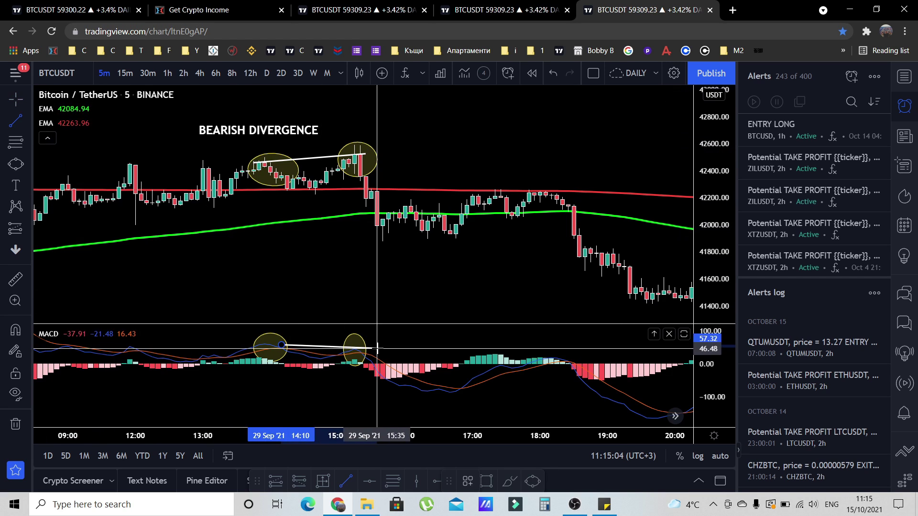
pyautogui.click(376, 349)
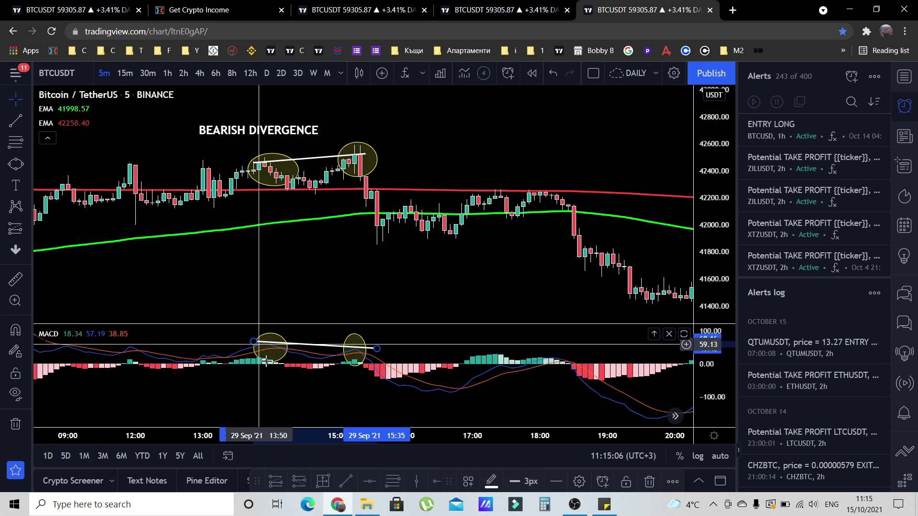
# Stretch the MACD pane's vertical scale and re-anchor its falling trend line closer to the blue MACD line's two peaks.
pyautogui.moveTo(725, 400); pyautogui.dragTo(725, 378)
pyautogui.moveTo(540, 433); pyautogui.dragTo(584, 435)
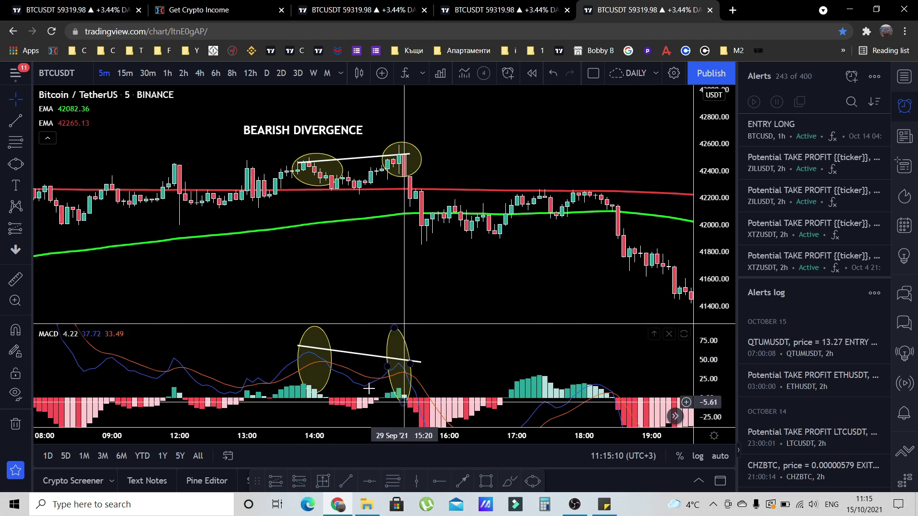
pyautogui.click(303, 347)
pyautogui.moveTo(298, 347); pyautogui.dragTo(297, 352)
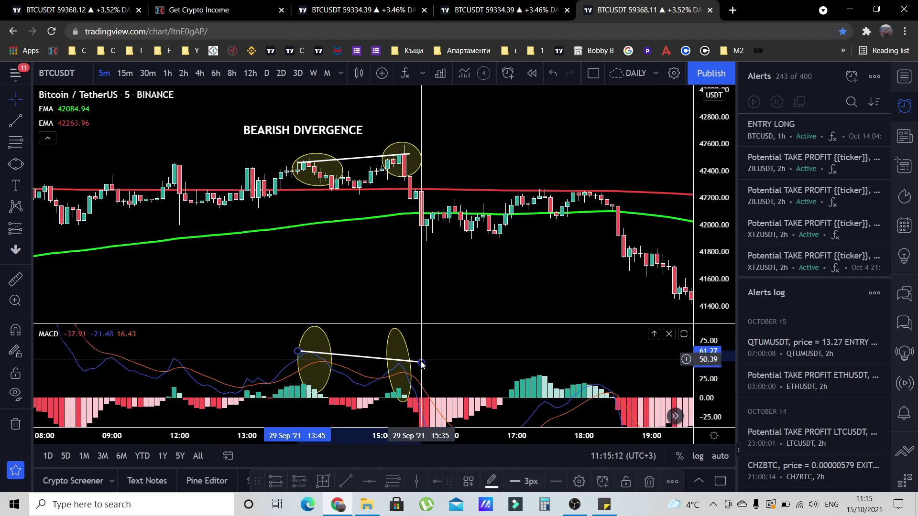
pyautogui.moveTo(421, 362); pyautogui.dragTo(421, 366)
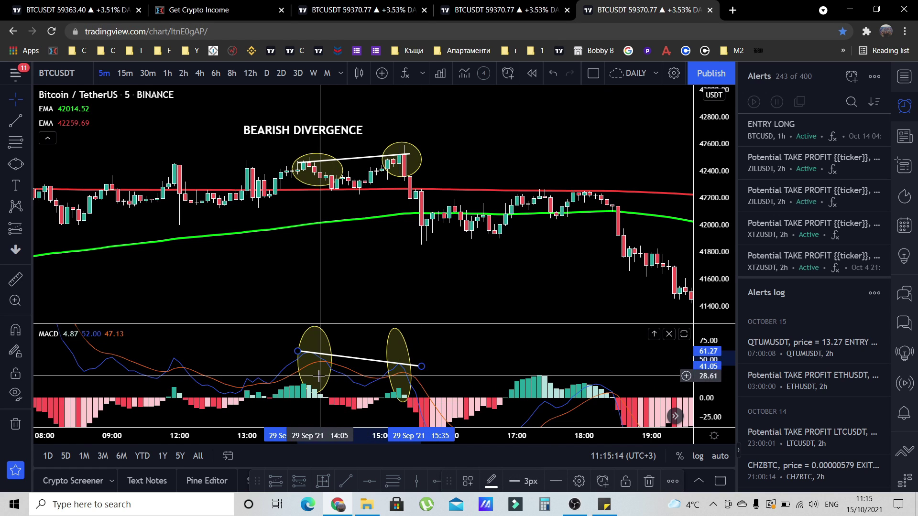
# Connect the two orange signal line peaks and the two MACD histogram peaks with falling trend lines.
pyautogui.click(14, 124)
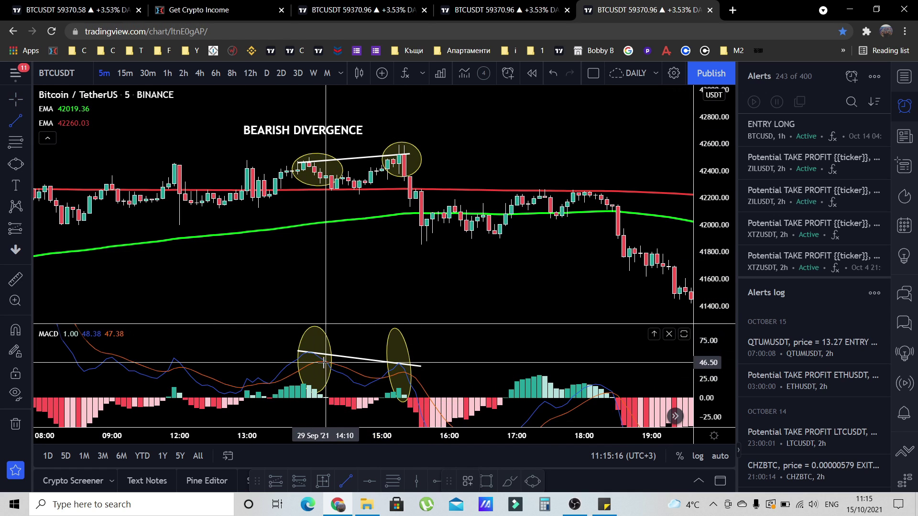
pyautogui.moveTo(331, 364); pyautogui.dragTo(422, 375)
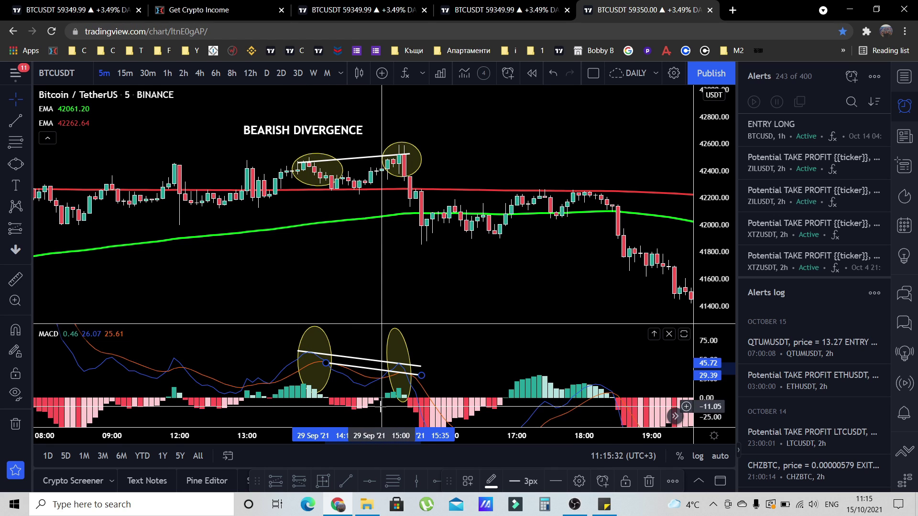
pyautogui.hotkey('alt', 't')
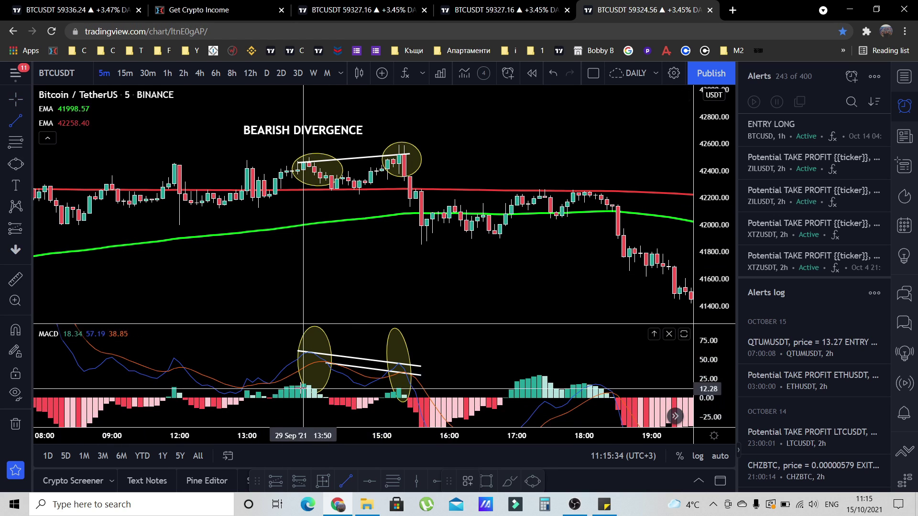
pyautogui.click(303, 383)
pyautogui.click(405, 387)
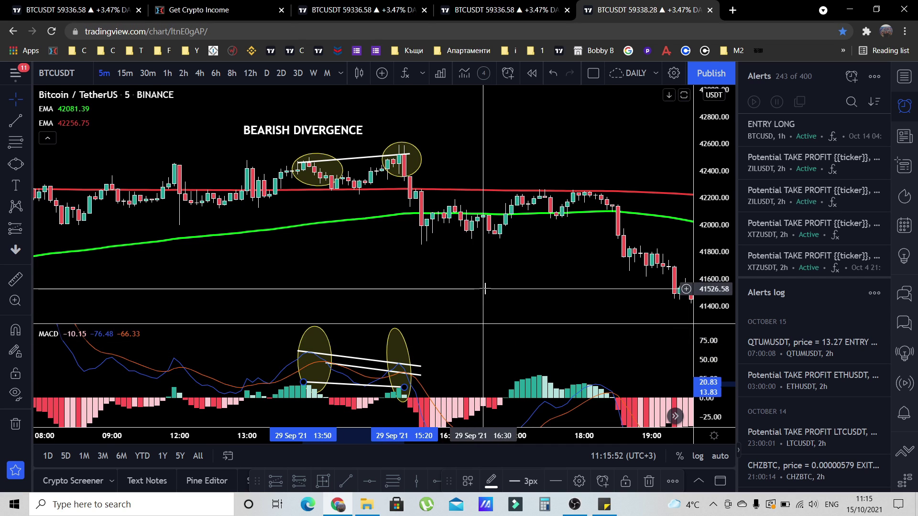
# Review the directional bias chart and examine the EMA positions around the annotated bullish and bearish divergences.
pyautogui.click(361, 11)
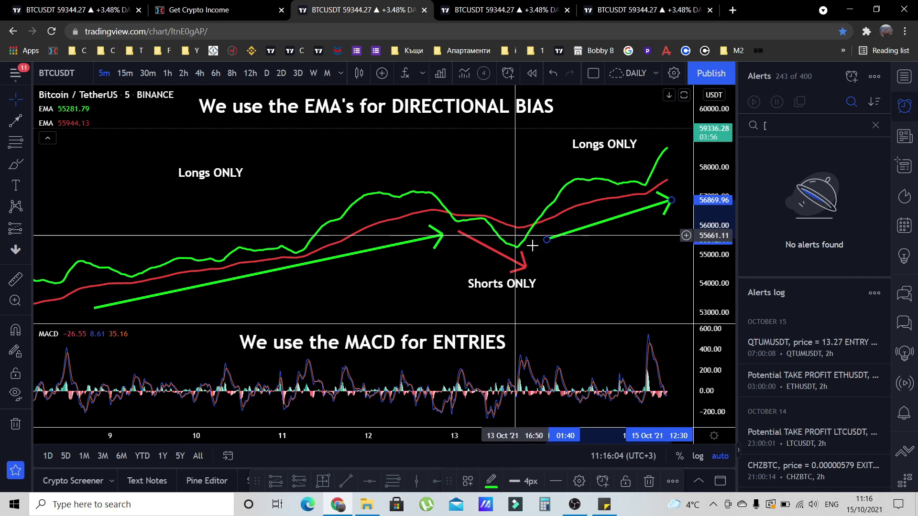
pyautogui.click(489, 10)
pyautogui.scroll(-6, 360, 235)
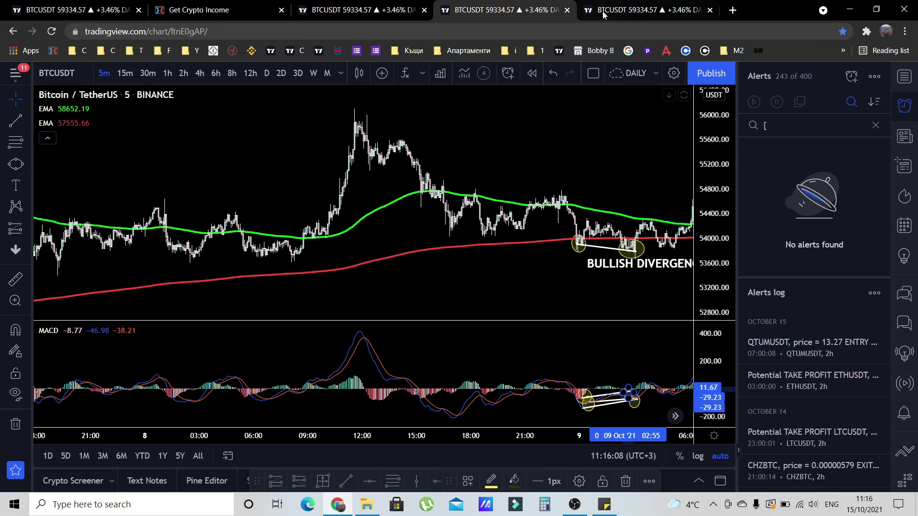
pyautogui.hotkey('ctrl', 'Tab')
pyautogui.hotkey('ctrl', 'shift', 'Tab')
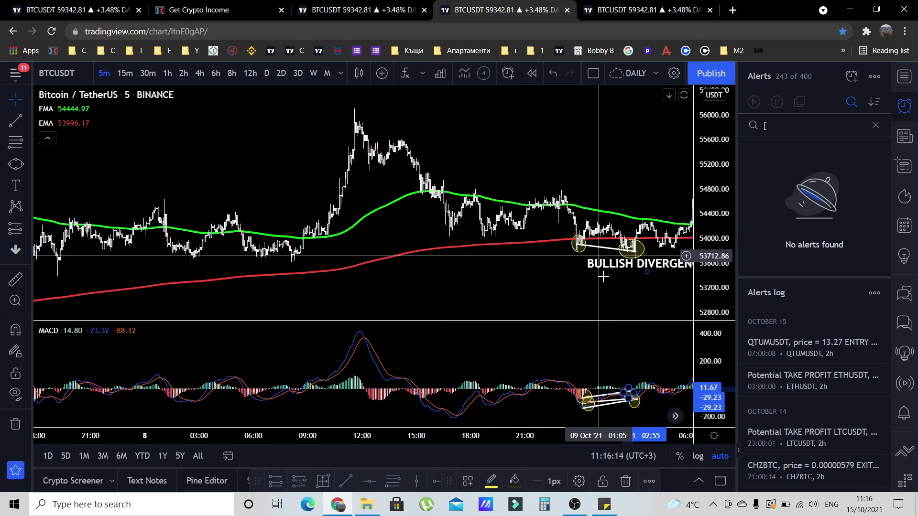
pyautogui.moveTo(603, 278); pyautogui.dragTo(501, 298)
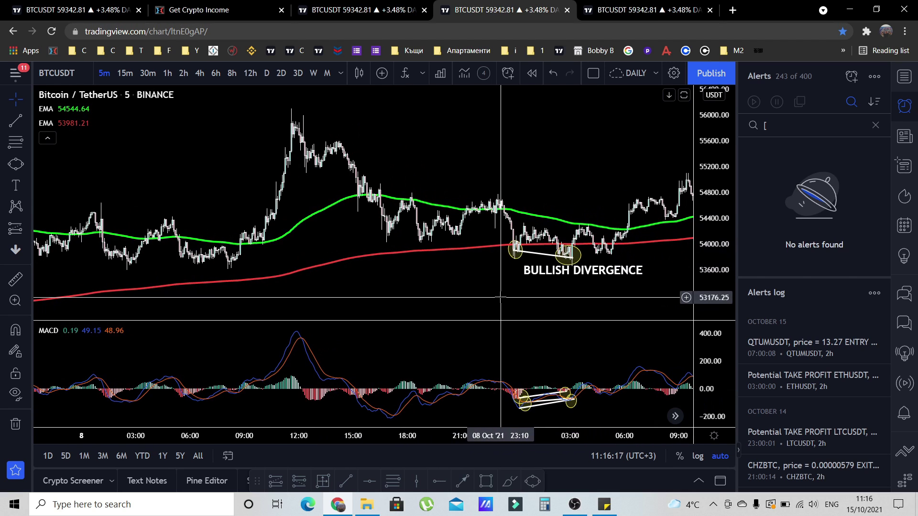
pyautogui.scroll(4, 501, 294)
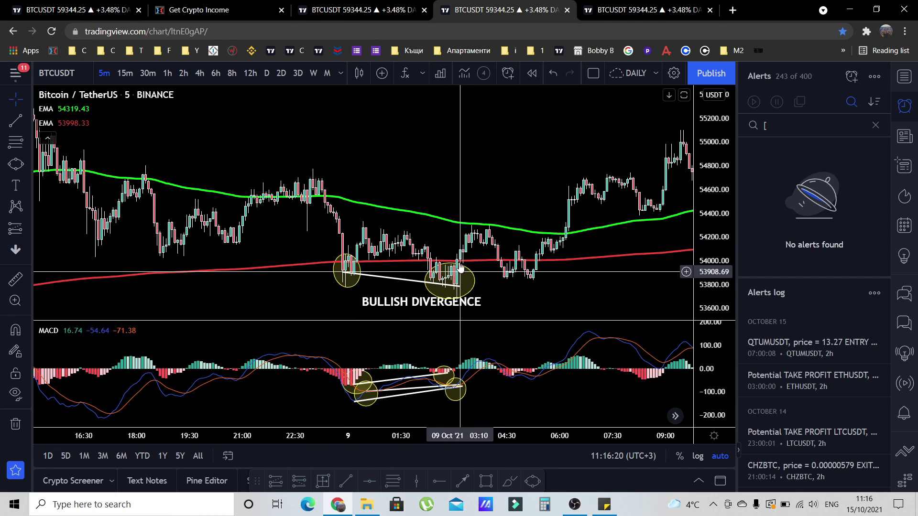
pyautogui.click(630, 6)
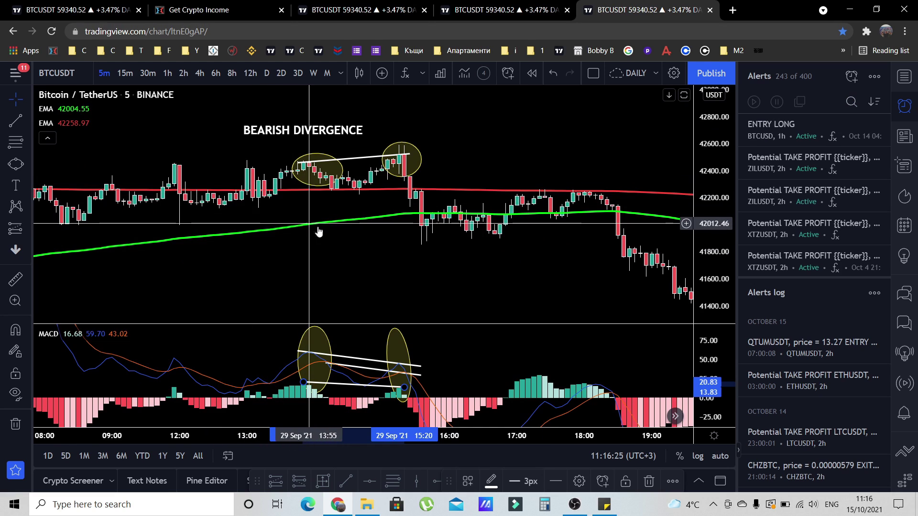
pyautogui.scroll(-5, 478, 195)
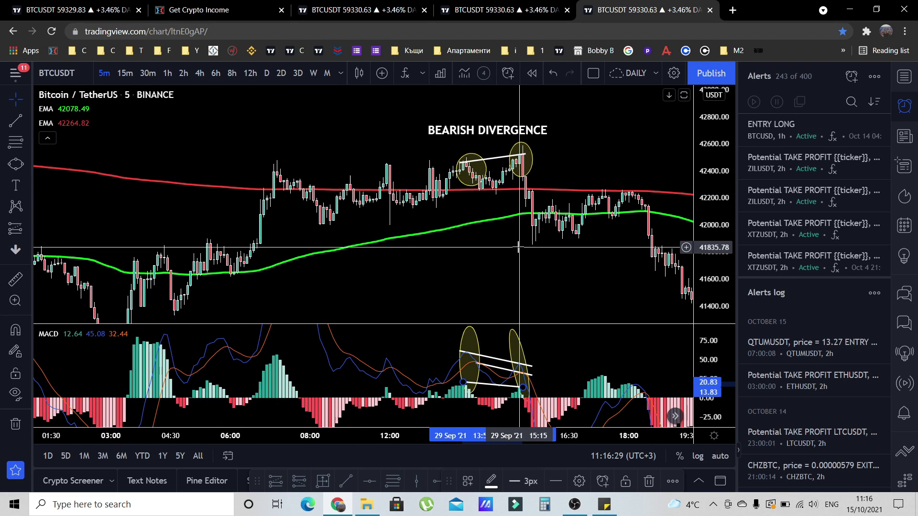
pyautogui.scroll(-3, 519, 247)
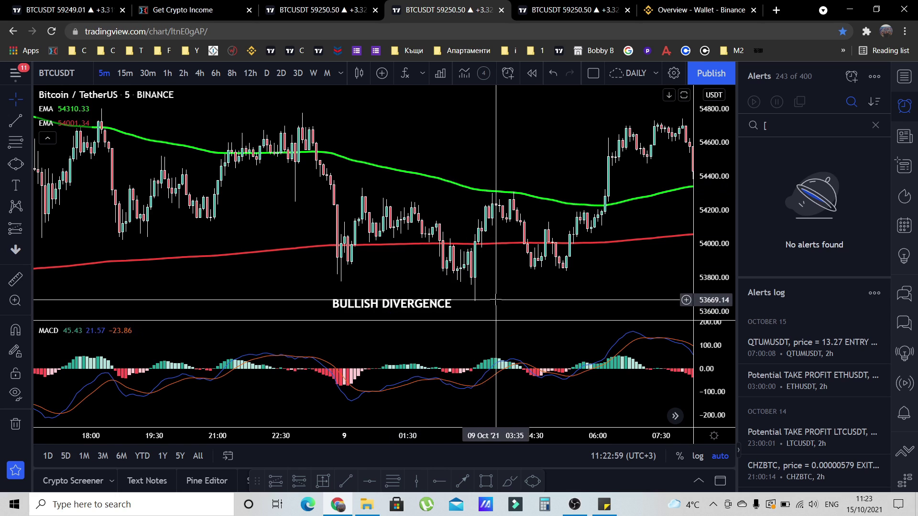
# Draw a falling trend line connecting the two price lows above the bullish divergence label.
pyautogui.scroll(2, 473, 306)
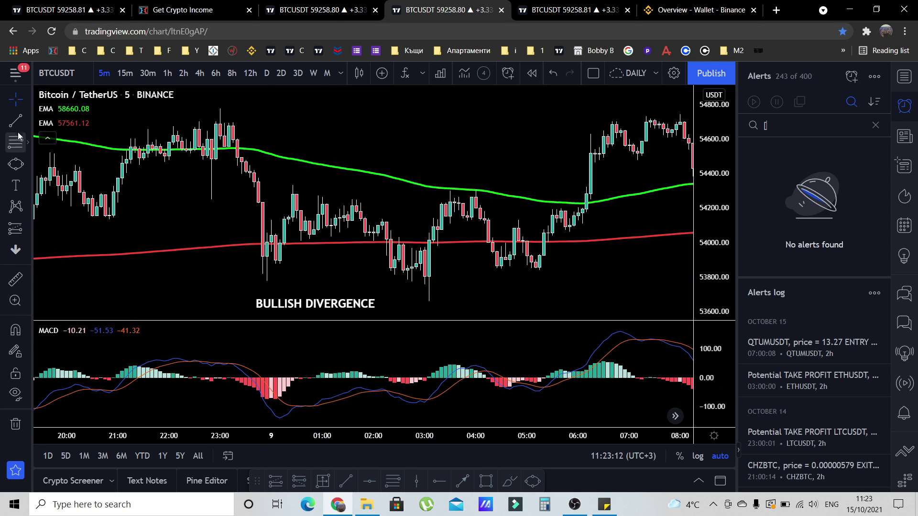
pyautogui.click(276, 259)
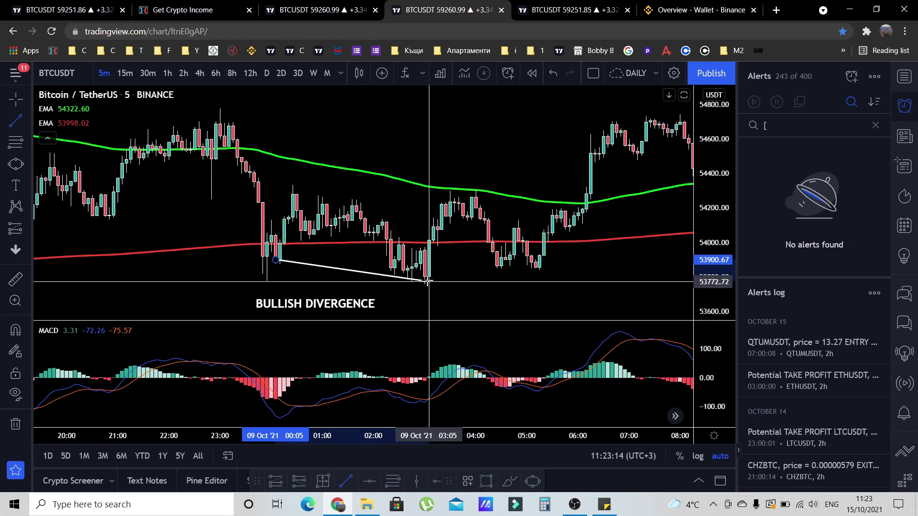
pyautogui.click(429, 279)
pyautogui.scroll(2, 429, 283)
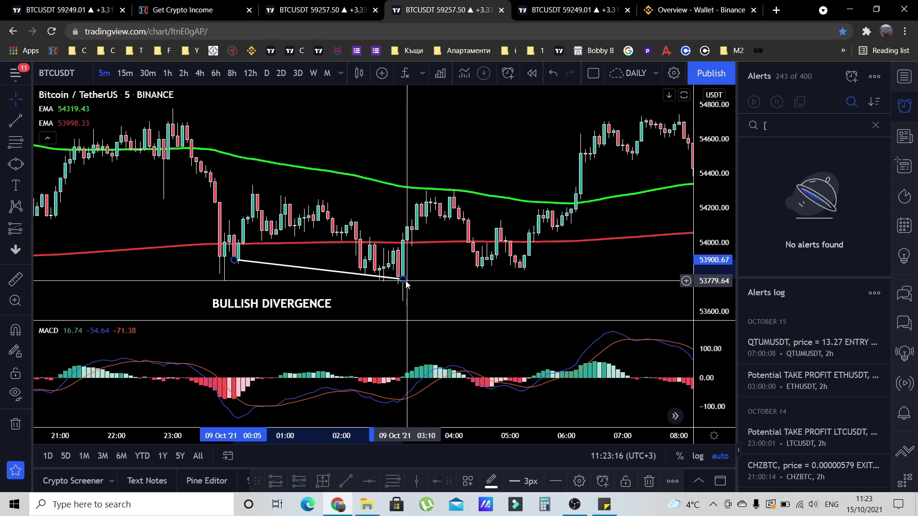
pyautogui.click(406, 335)
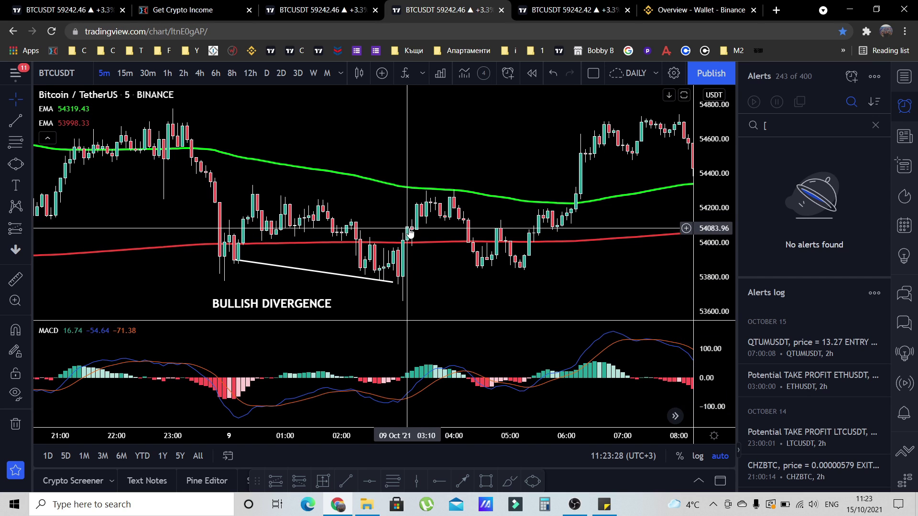
# Place a long position at the 9 Oct 03:10 candle and lower its stop below the recent low, about 398 (0.74%) under entry.
pyautogui.scroll(5, 386, 286)
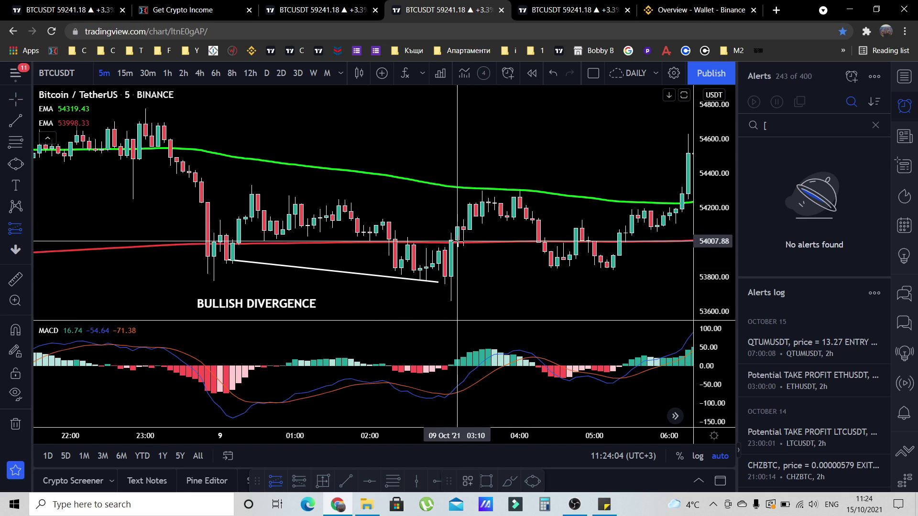
pyautogui.click(458, 244)
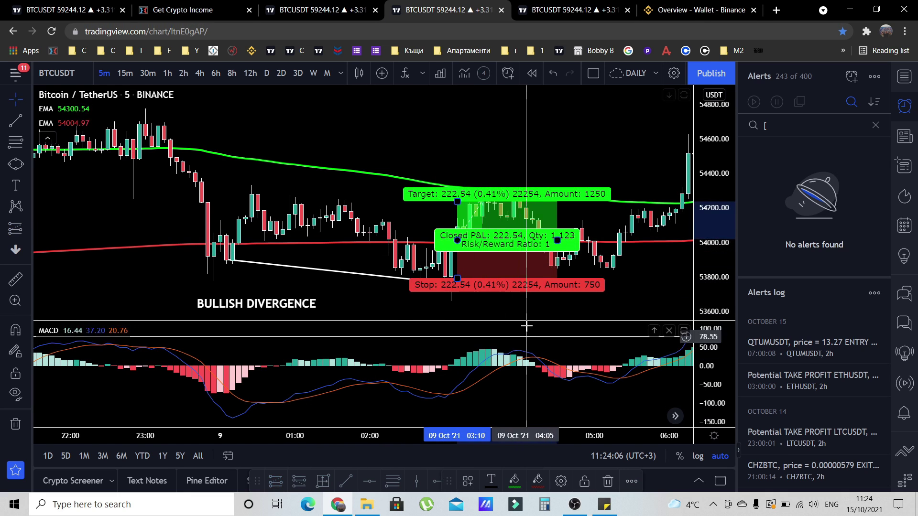
pyautogui.moveTo(458, 280); pyautogui.dragTo(458, 303)
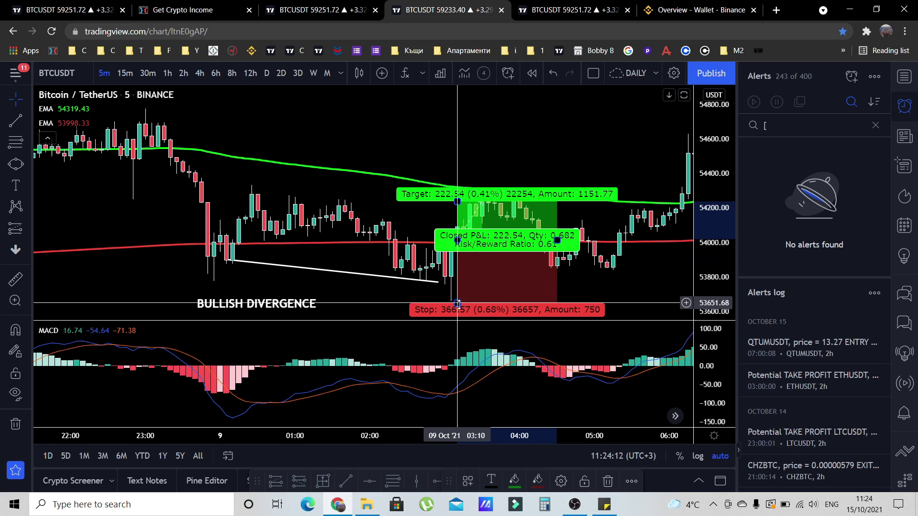
pyautogui.moveTo(457, 304); pyautogui.dragTo(458, 307)
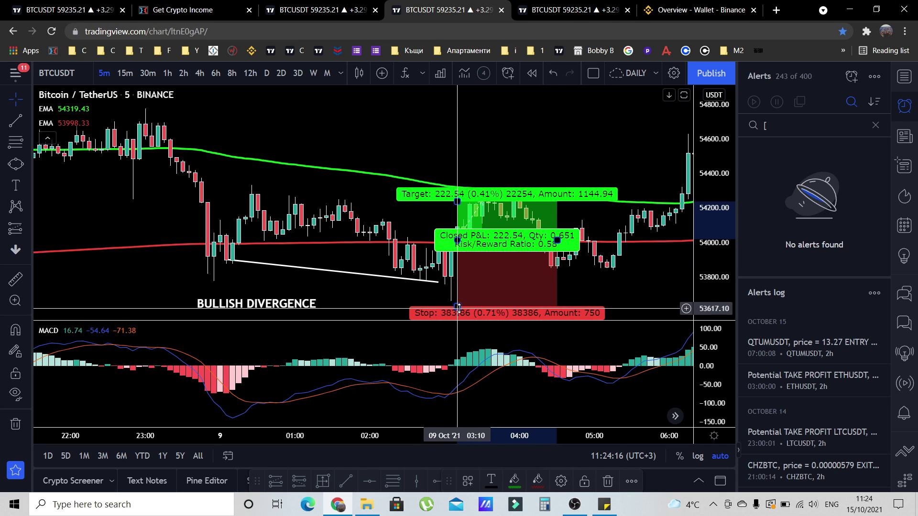
pyautogui.moveTo(457, 308); pyautogui.dragTo(459, 305)
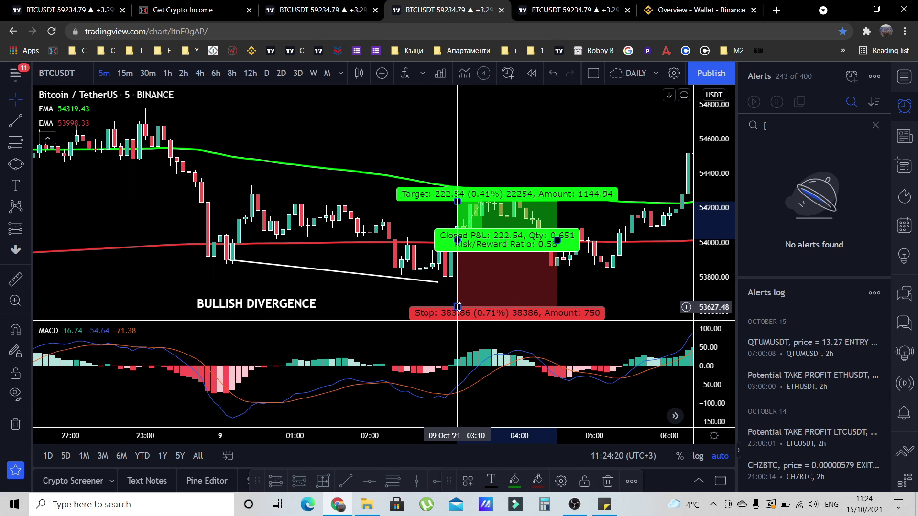
pyautogui.moveTo(457, 307); pyautogui.dragTo(458, 309)
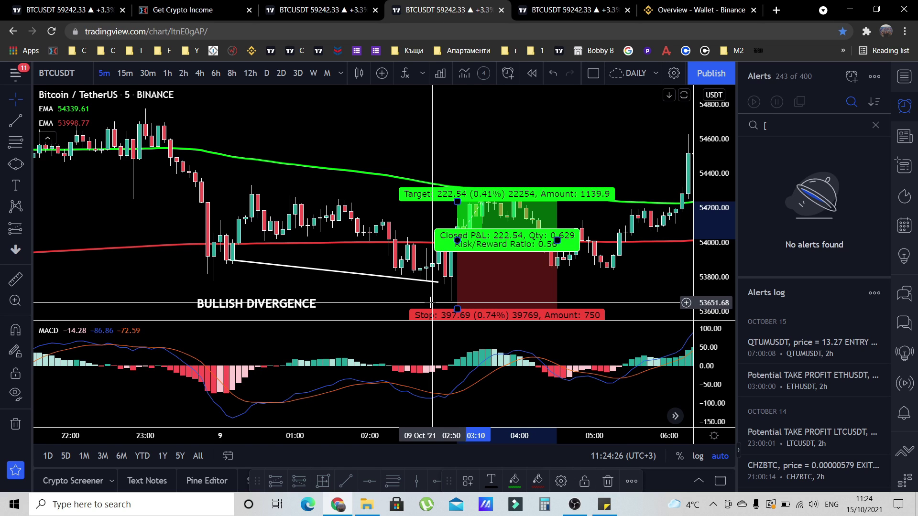
pyautogui.click(598, 283)
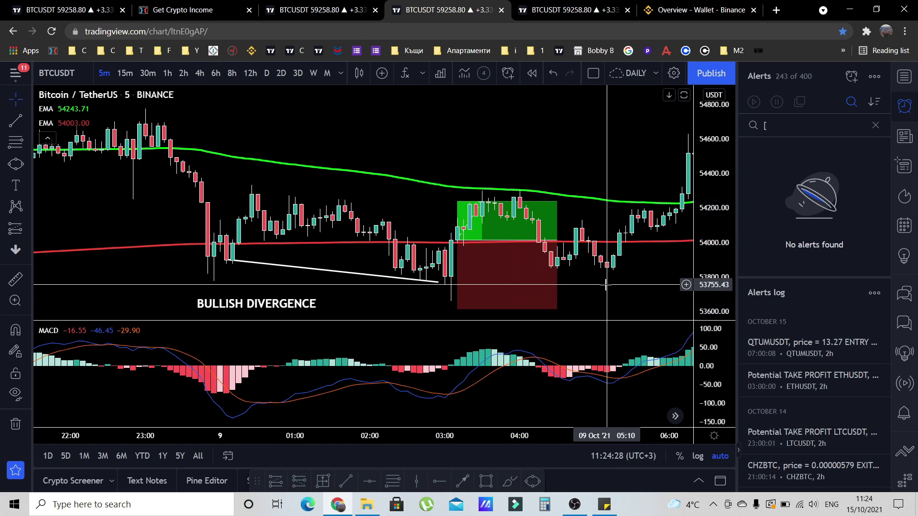
# Raise the long position's target to a 1.5 risk/reward ratio and extend its time range past the candle that reaches the target.
pyautogui.moveTo(606, 281); pyautogui.dragTo(572, 284)
pyautogui.moveTo(429, 204); pyautogui.dragTo(376, 203)
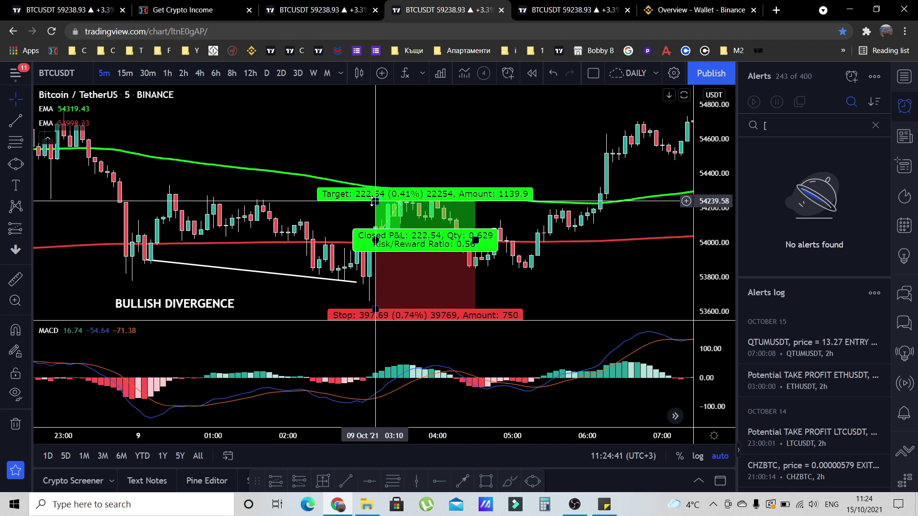
pyautogui.moveTo(376, 200); pyautogui.dragTo(378, 139)
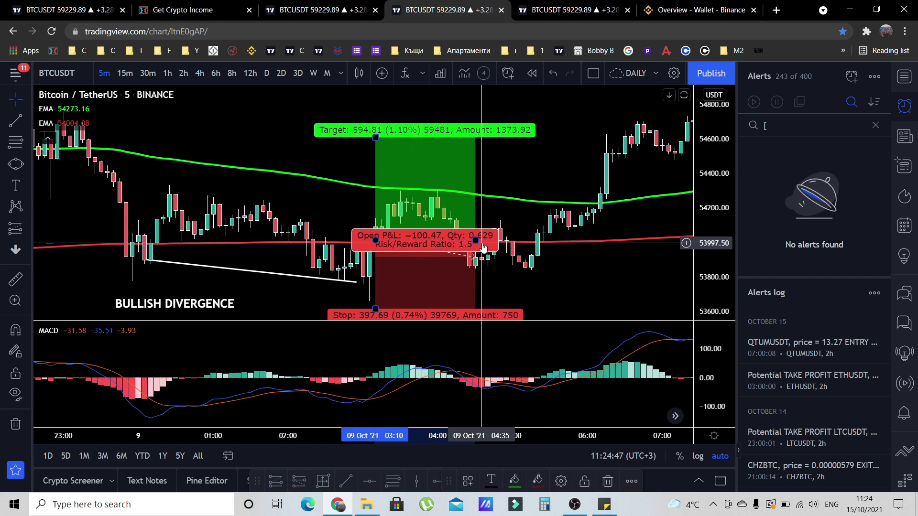
pyautogui.moveTo(482, 242); pyautogui.dragTo(618, 233)
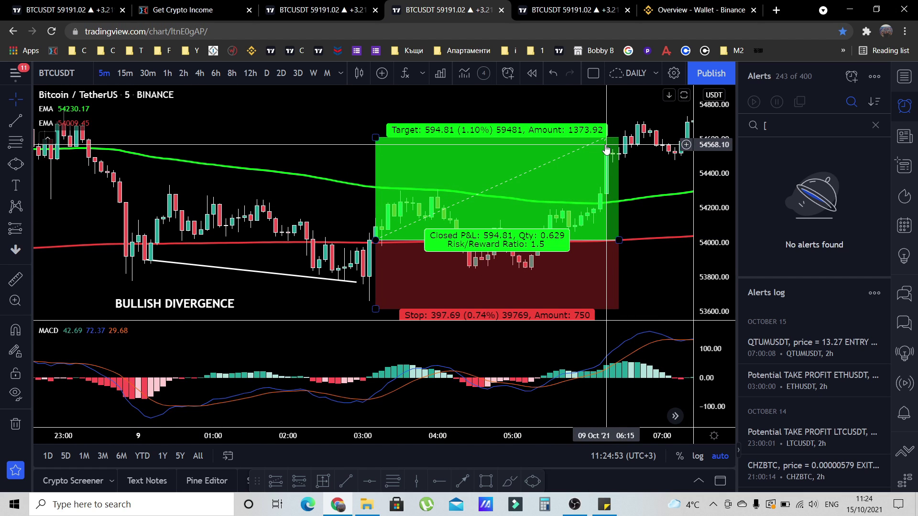
pyautogui.hscroll(5, 589, 189)
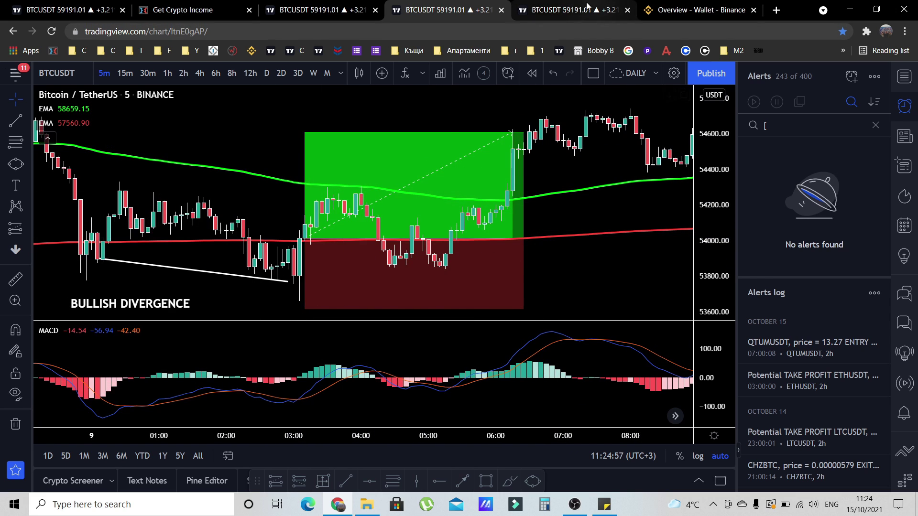
# Switch to the bearish divergence chart and place a short position at the 29 Sep 15:25 candle, with its stop about 481 (1.14%) above entry.
pyautogui.click(567, 10)
pyautogui.scroll(5, 473, 281)
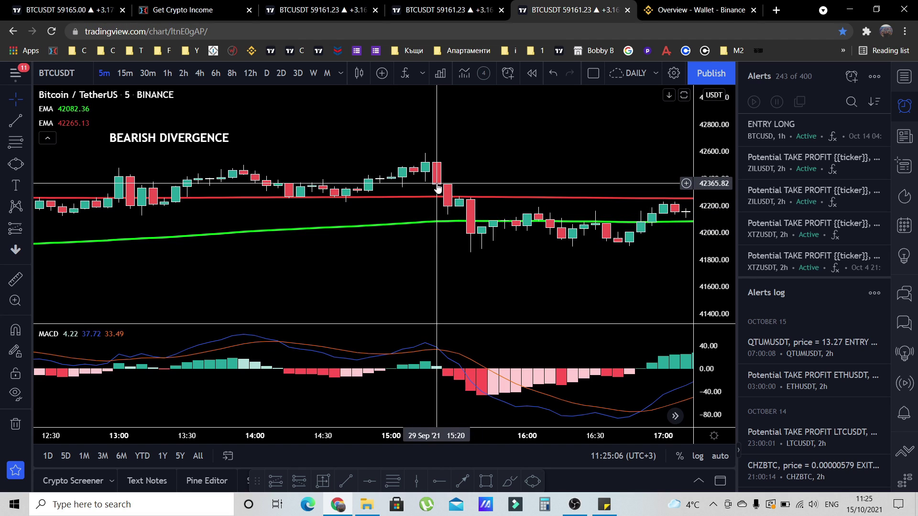
pyautogui.hotkey('alt', 'f')
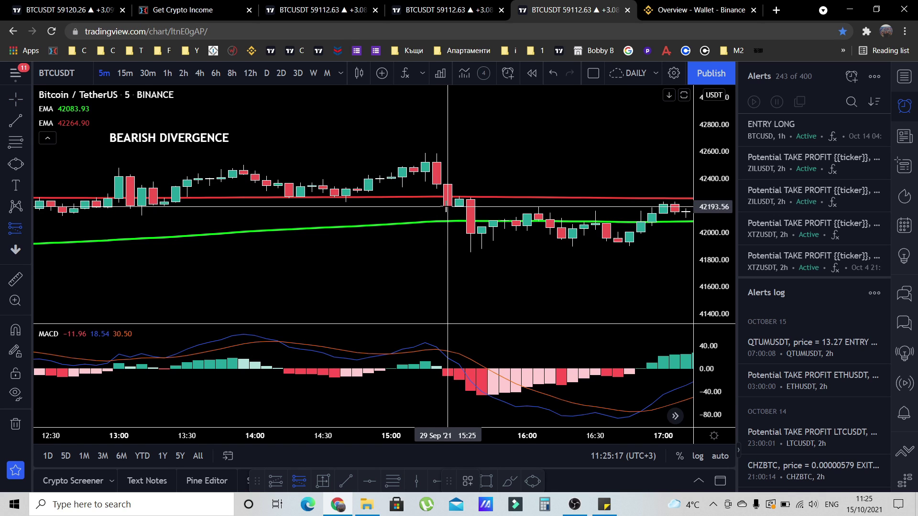
pyautogui.click(449, 207)
pyautogui.moveTo(448, 188); pyautogui.dragTo(449, 137)
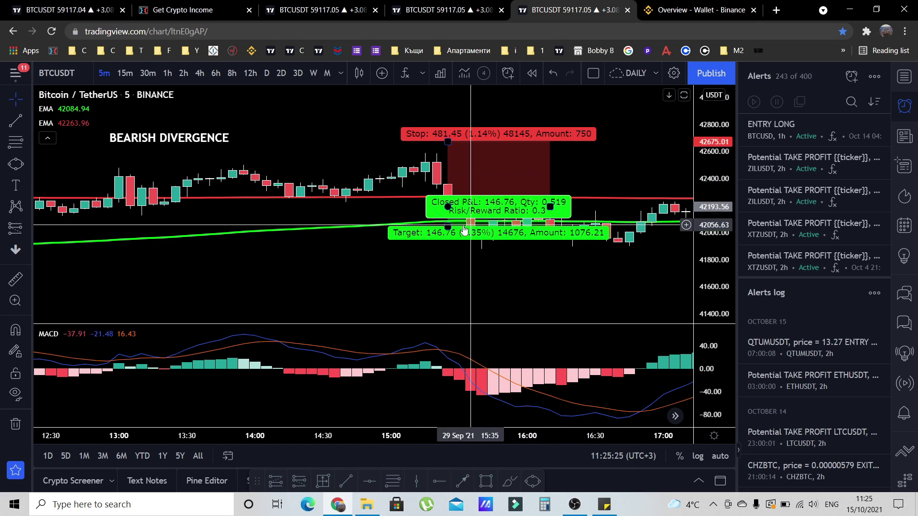
# Lower the short position's target to a 1.5 risk/reward ratio and extend its time range across the following price decline.
pyautogui.moveTo(449, 227); pyautogui.dragTo(454, 303)
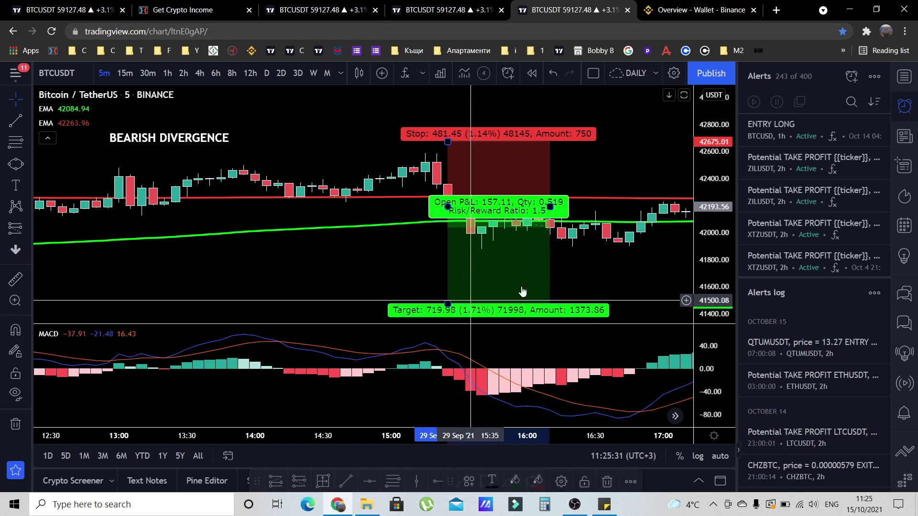
pyautogui.scroll(-2, 641, 261)
pyautogui.moveTo(617, 258); pyautogui.dragTo(387, 257)
pyautogui.scroll(-2, 390, 229)
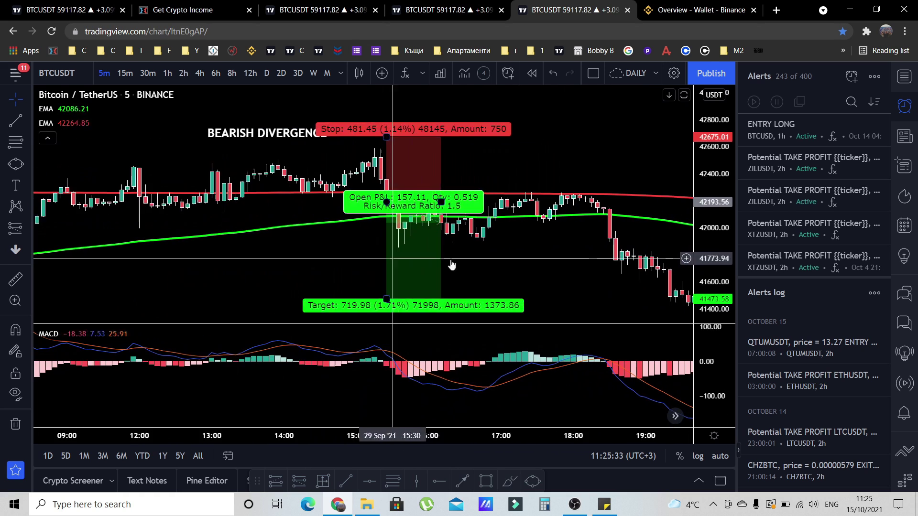
pyautogui.scroll(-2, 461, 259)
pyautogui.moveTo(461, 258); pyautogui.dragTo(375, 258)
pyautogui.click(329, 201)
pyautogui.moveTo(328, 201); pyautogui.dragTo(537, 191)
pyautogui.moveTo(642, 201); pyautogui.dragTo(478, 143)
pyautogui.scroll(-2, 473, 191)
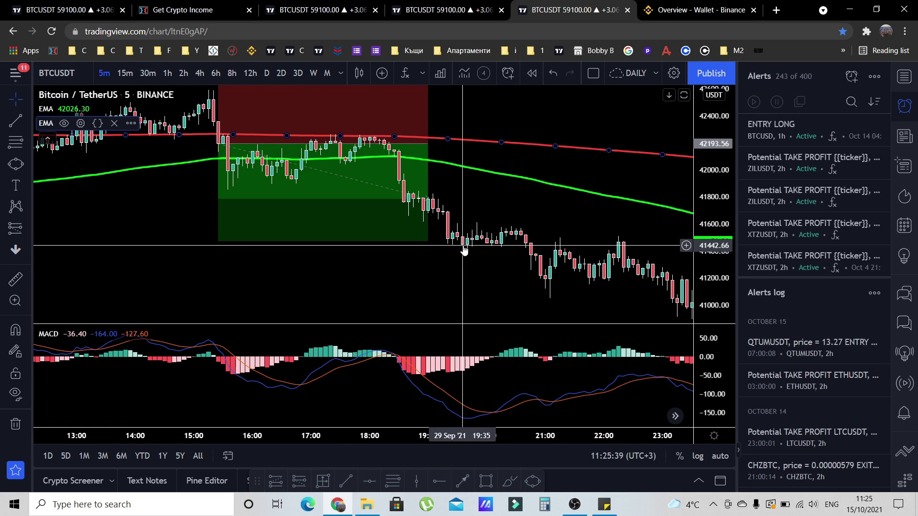
pyautogui.moveTo(458, 265); pyautogui.dragTo(492, 316)
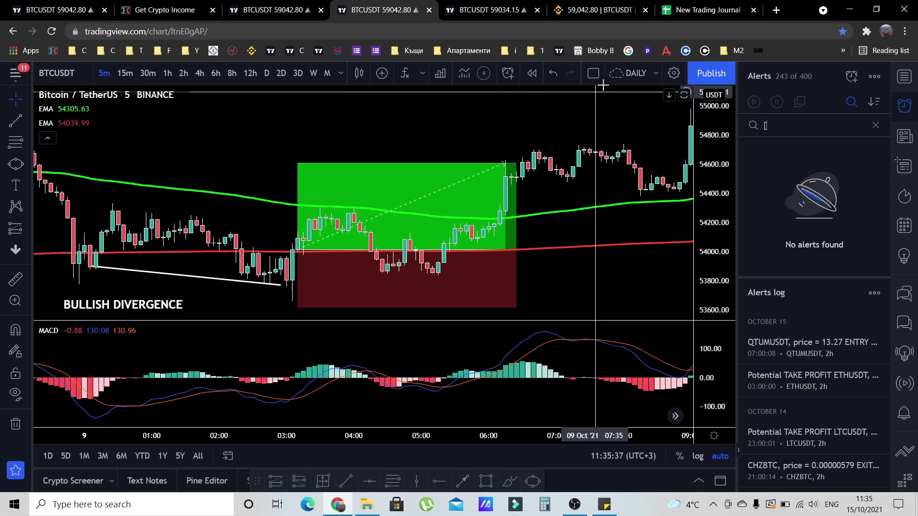
# Switch to Binance's BTC/USDT margin trading page and choose OCO as the order type.
pyautogui.click(587, 13)
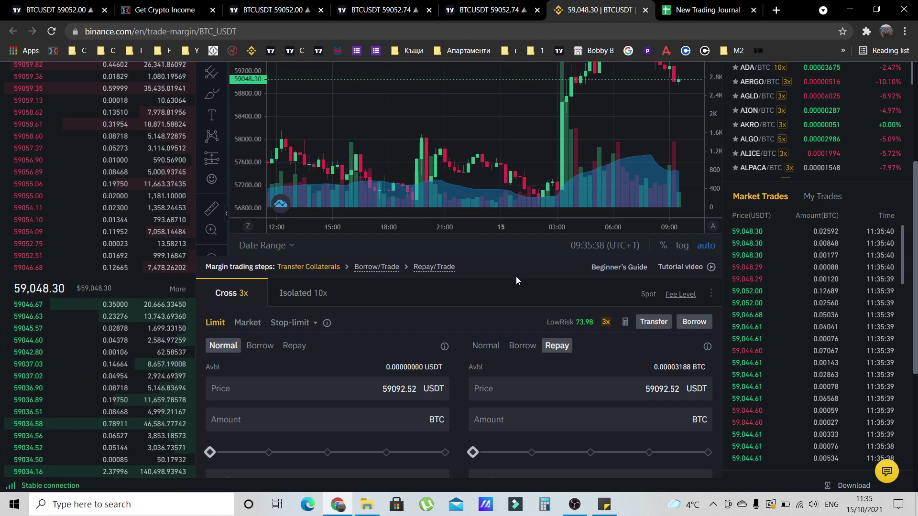
pyautogui.click(421, 12)
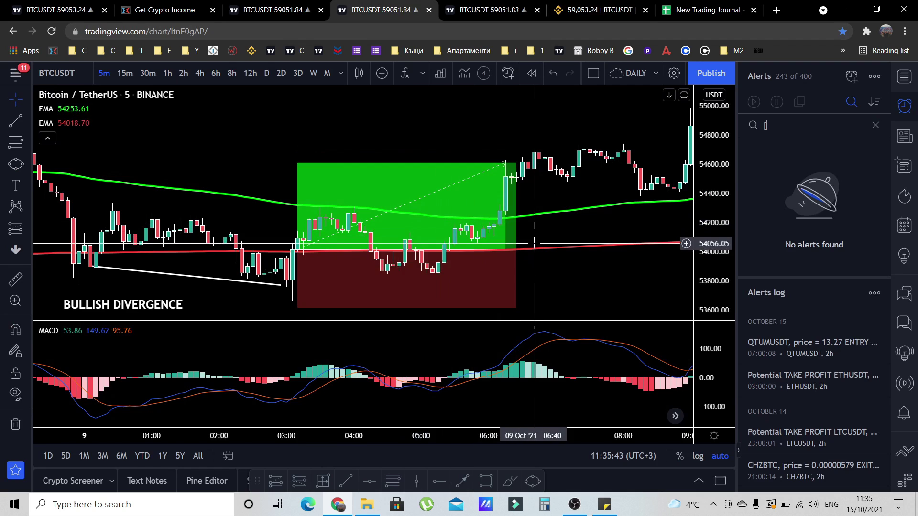
pyautogui.click(589, 11)
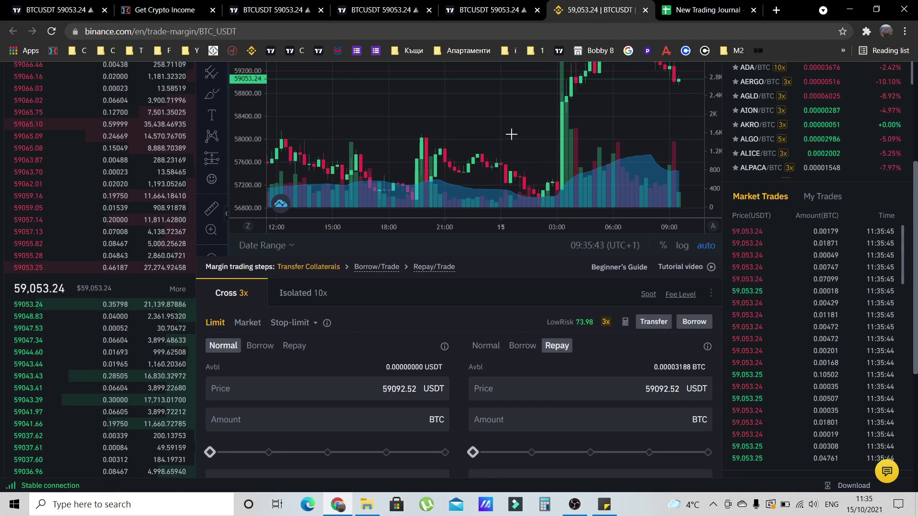
pyautogui.click(293, 325)
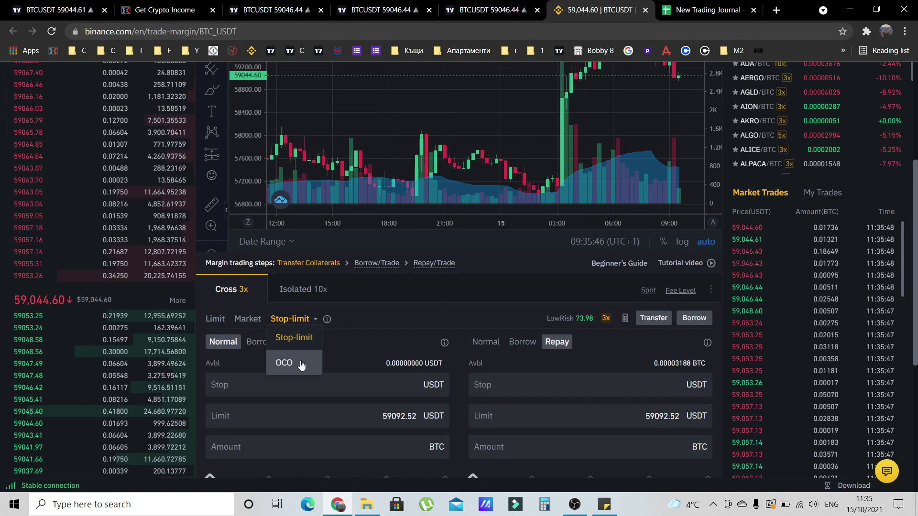
pyautogui.click(295, 361)
pyautogui.scroll(-1, 364, 311)
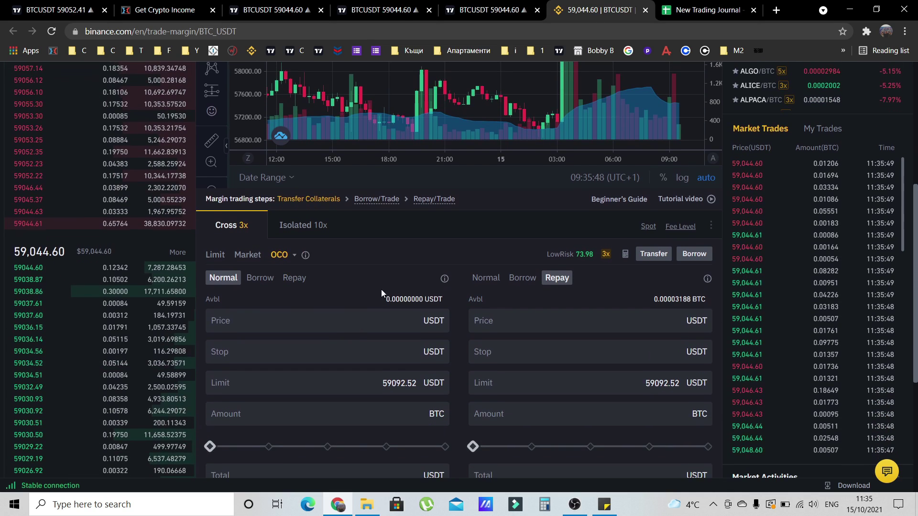
# Compare the long position on the bullish divergence chart with Binance's OCO order form and the trading journal's Binance sheet.
pyautogui.click(496, 11)
pyautogui.click(371, 12)
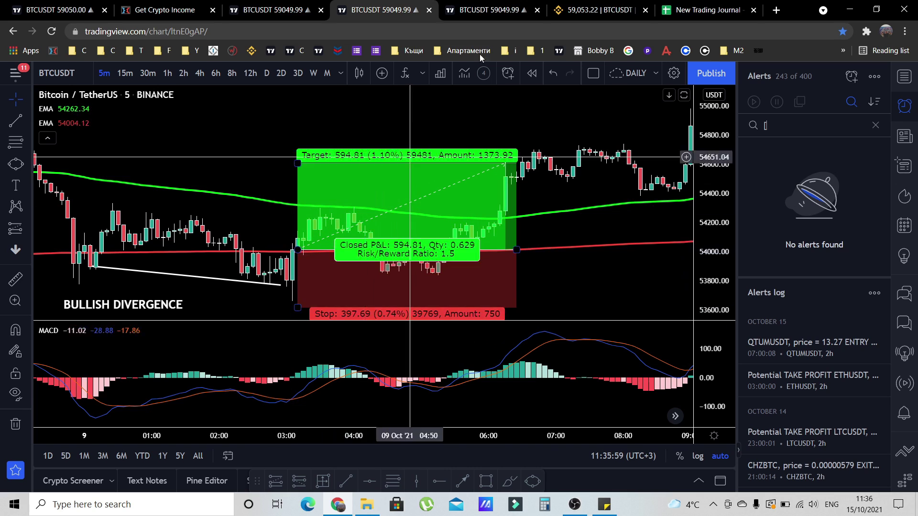
pyautogui.click(599, 10)
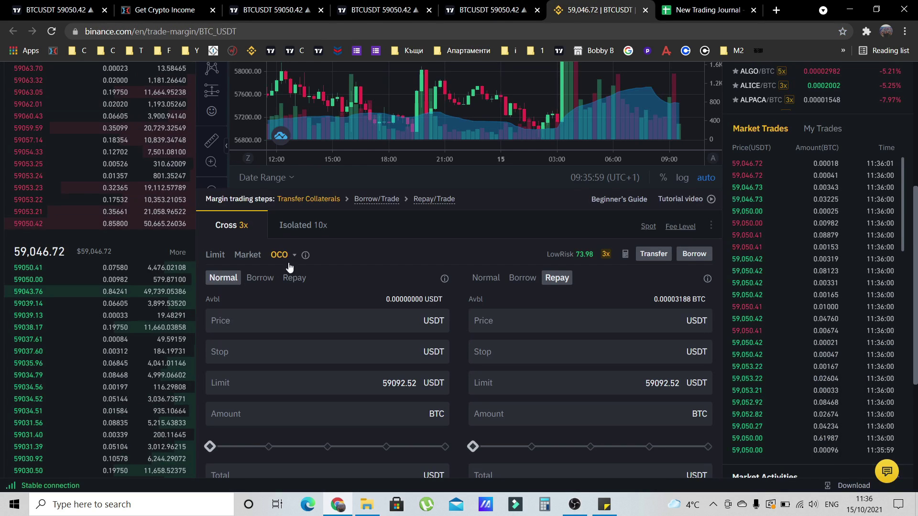
pyautogui.click(413, 15)
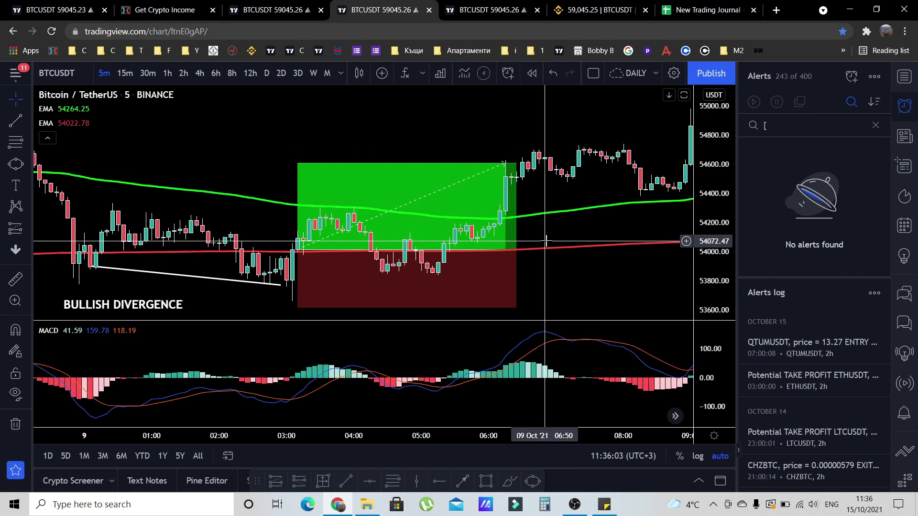
pyautogui.click(586, 14)
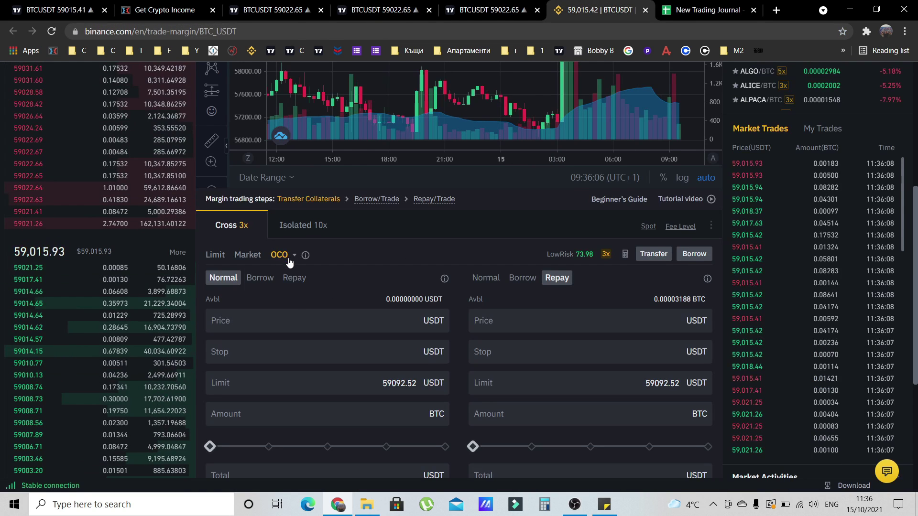
pyautogui.click(376, 6)
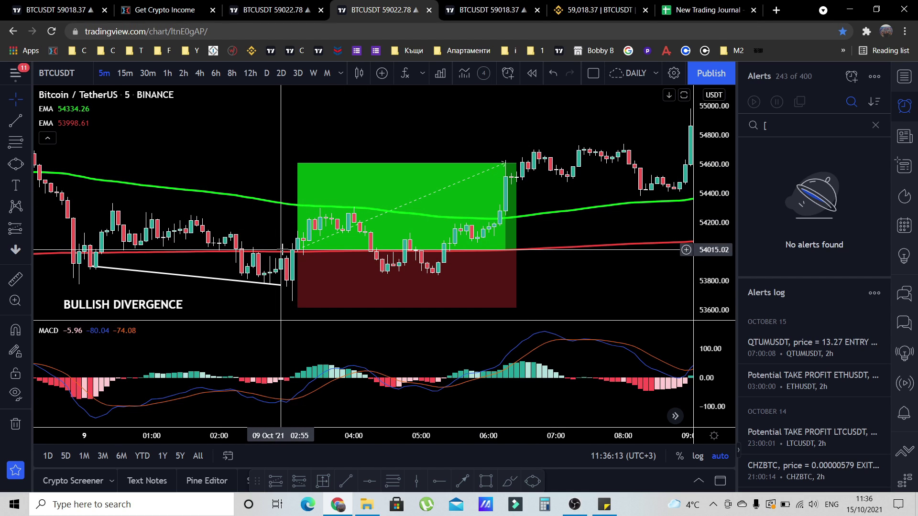
pyautogui.click(691, 10)
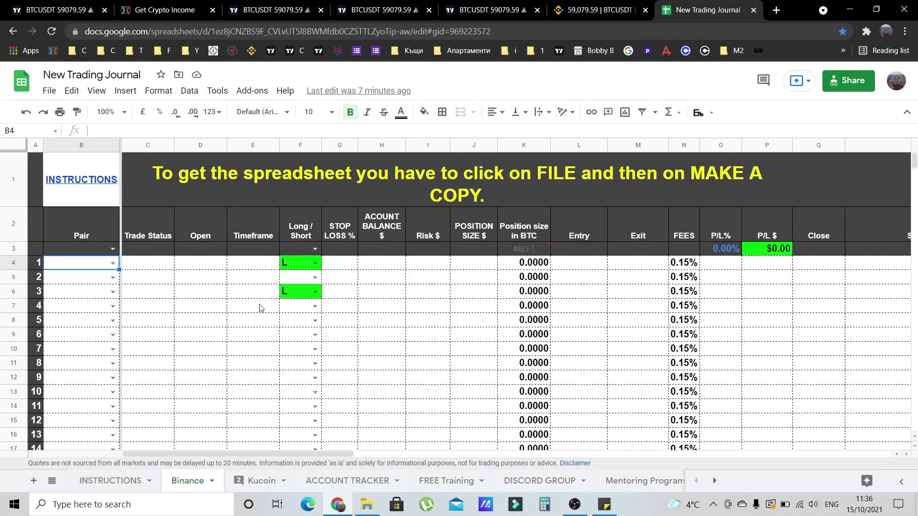
pyautogui.click(580, 12)
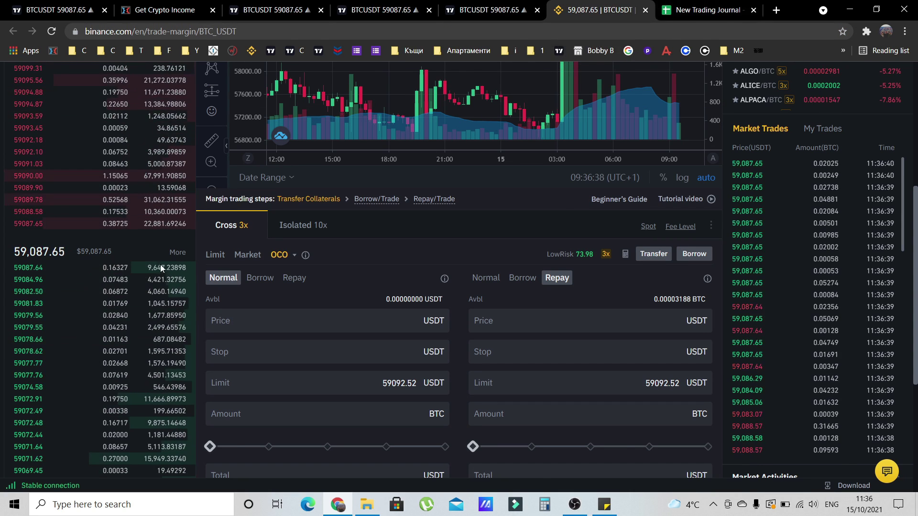
pyautogui.click(383, 11)
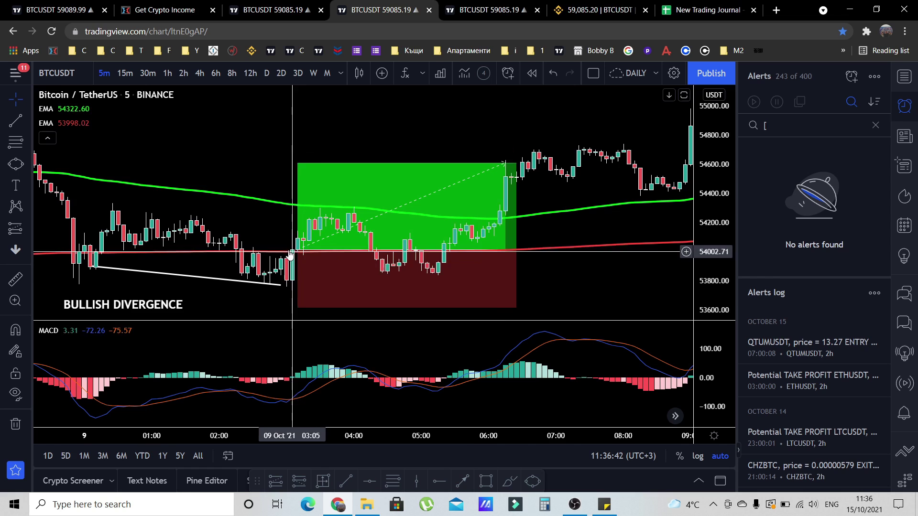
# Switch to Binance and open the wallet overview to read the estimated account balance.
pyautogui.click(580, 11)
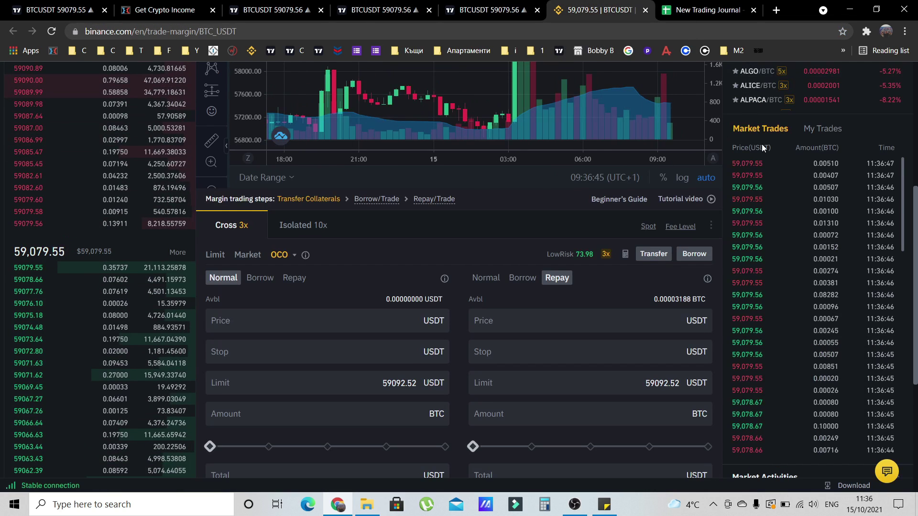
pyautogui.scroll(10, 762, 144)
pyautogui.moveTo(672, 83)
pyautogui.click(690, 125)
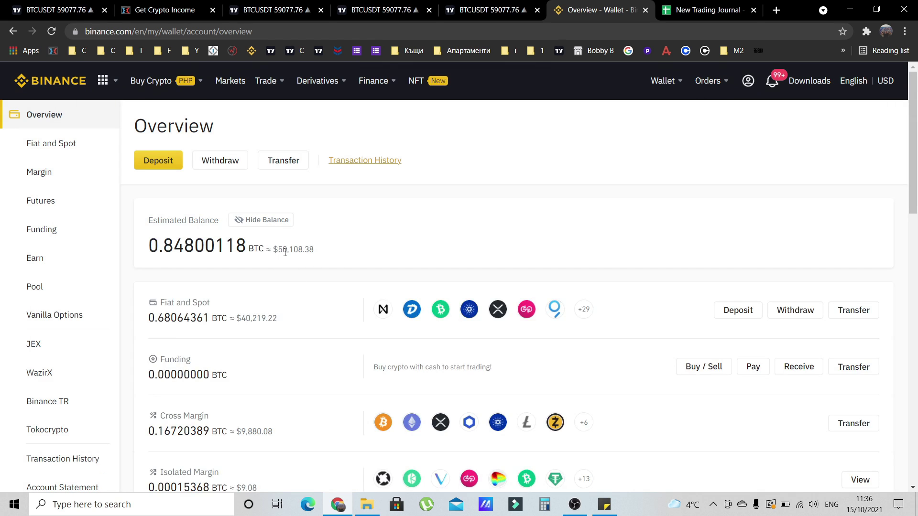
# Enter an account balance of $50,108 for trade 1 in the trading journal's Binance sheet.
pyautogui.click(681, 16)
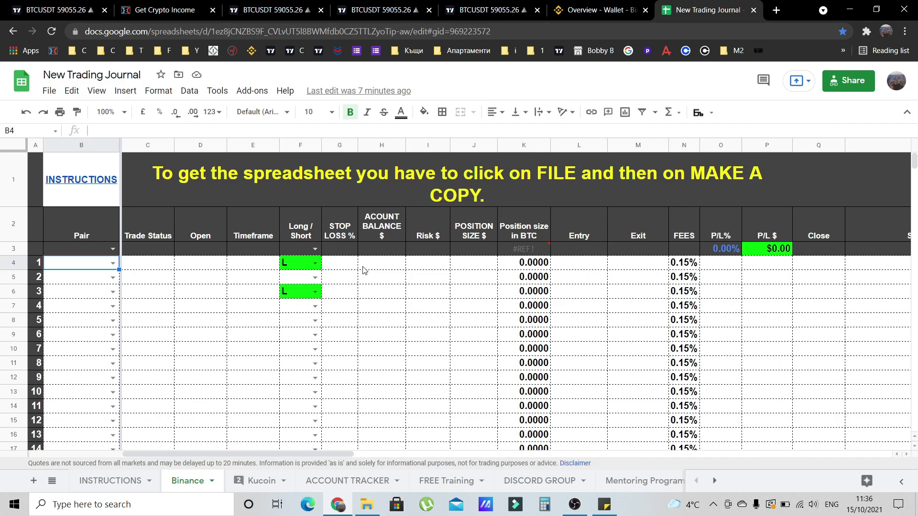
pyautogui.click(383, 268)
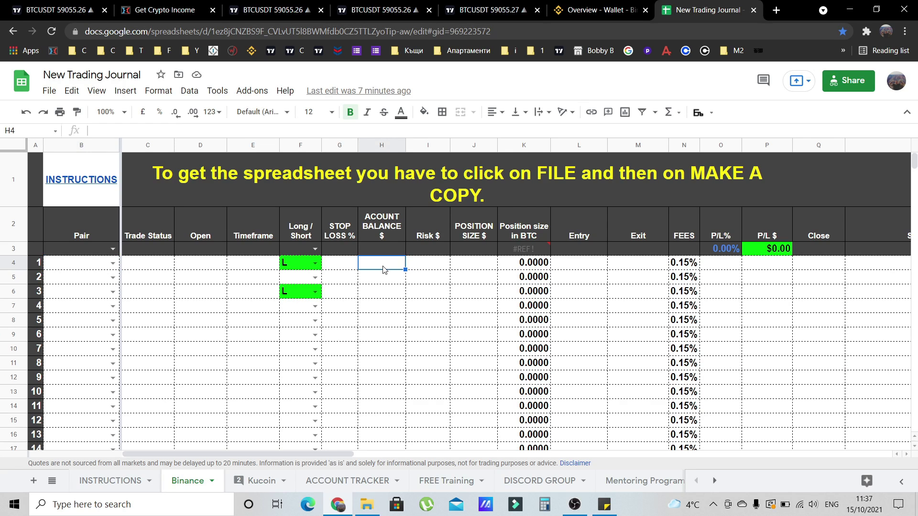
pyautogui.write('2')
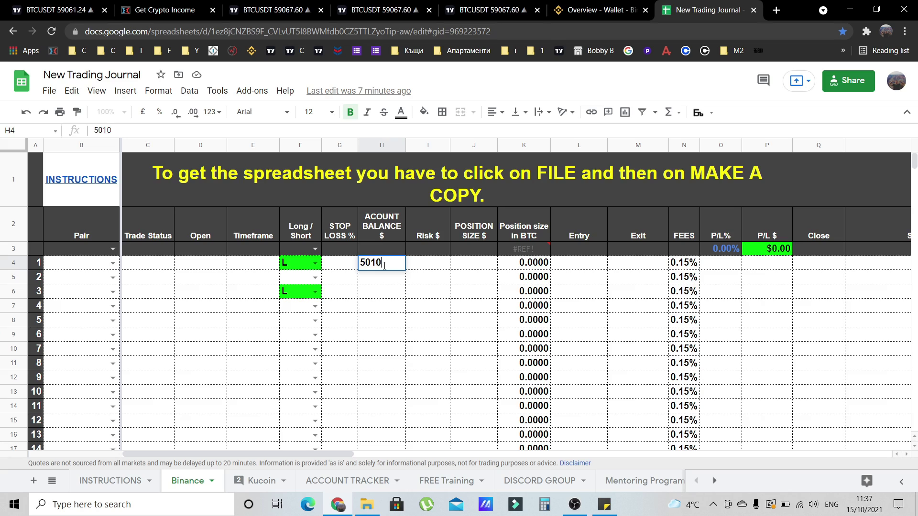
pyautogui.click(383, 295)
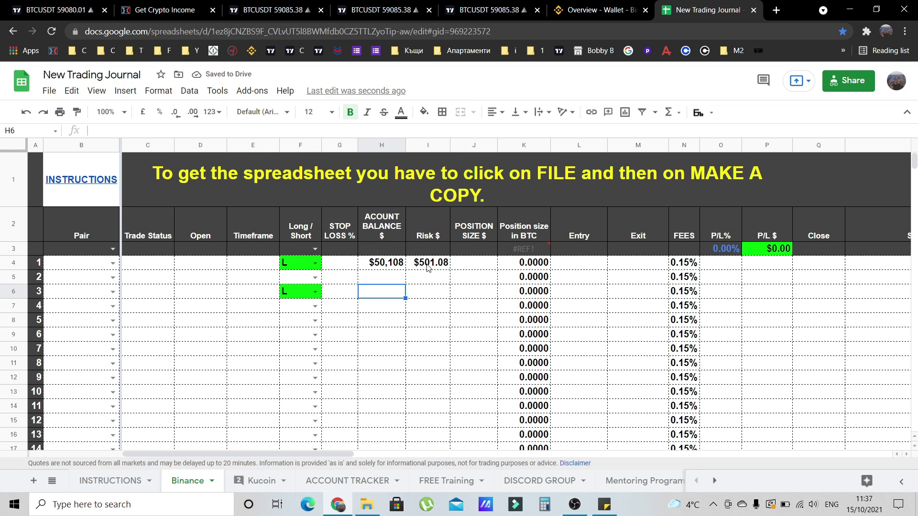
# Check the long position's stop percentage on the bullish divergence chart and set trade 1's stop loss in the trading journal to 0.74%.
pyautogui.click(604, 11)
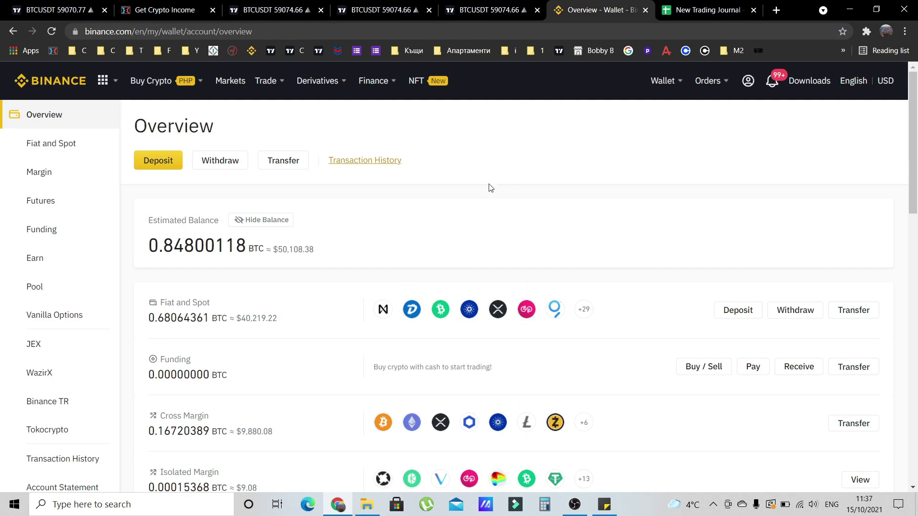
pyautogui.hotkey('ctrl', '4')
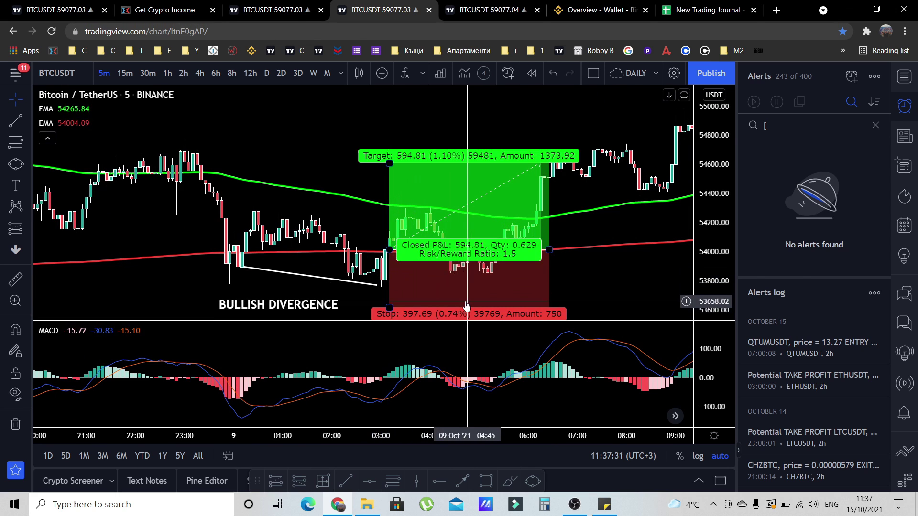
pyautogui.click(590, 12)
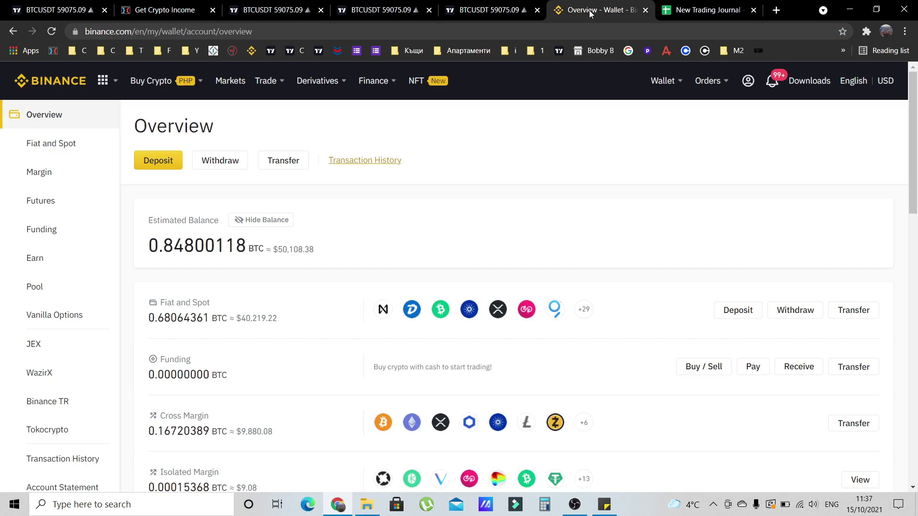
pyautogui.click(701, 10)
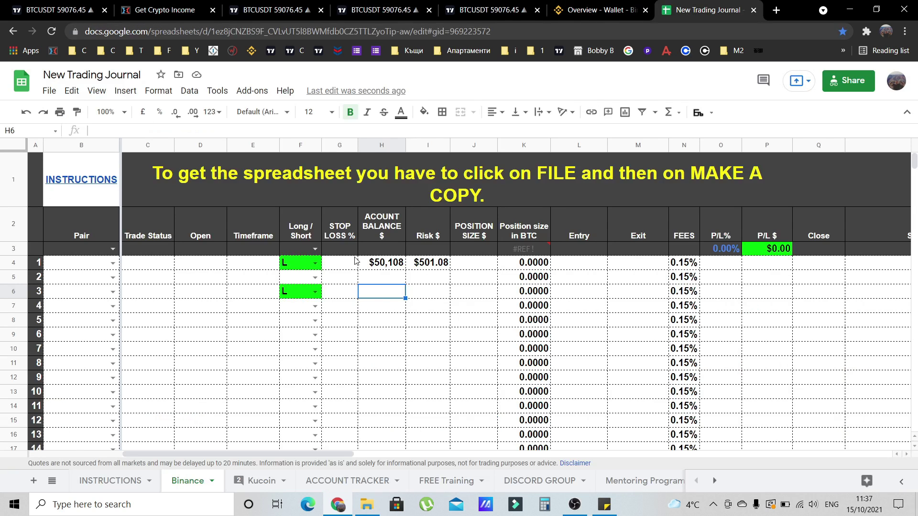
pyautogui.click(344, 269)
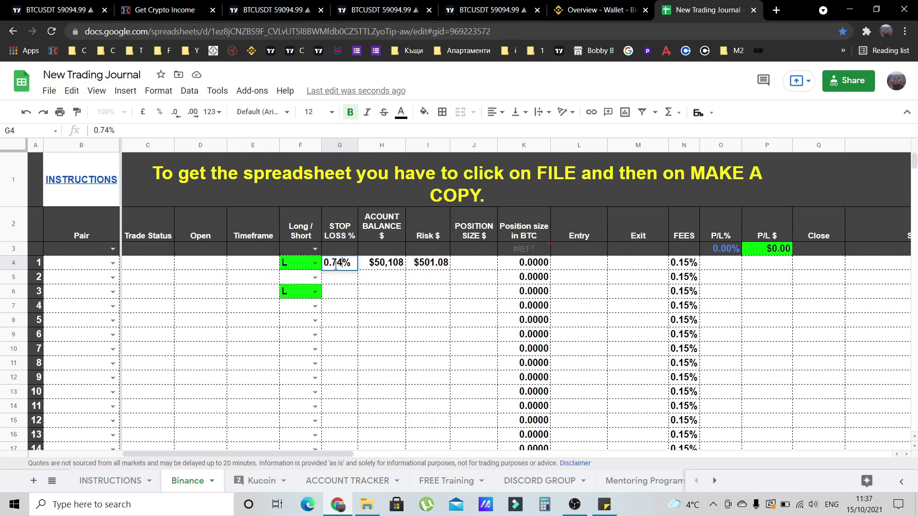
pyautogui.write('0.74%')
pyautogui.click(367, 311)
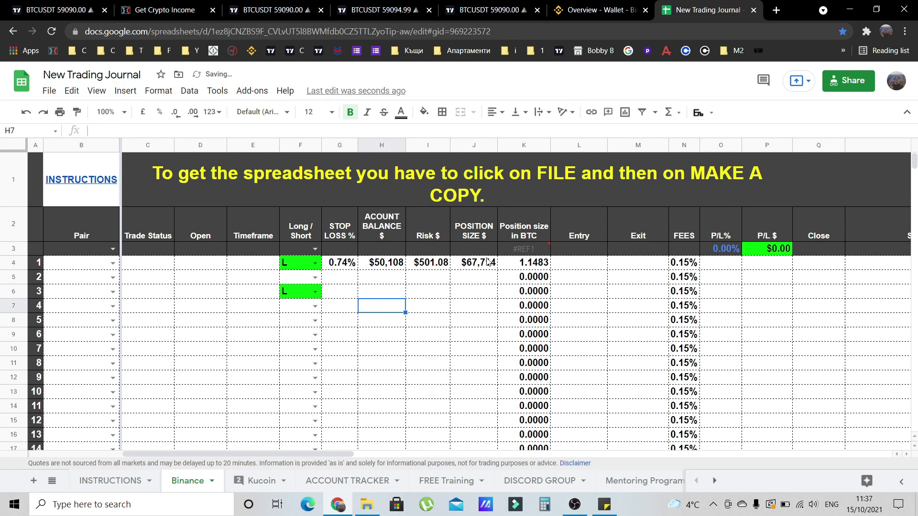
# Check trade 1's calculated dollar position size in the journal and reopen Binance's BTC/USDT margin trading page.
pyautogui.click(486, 263)
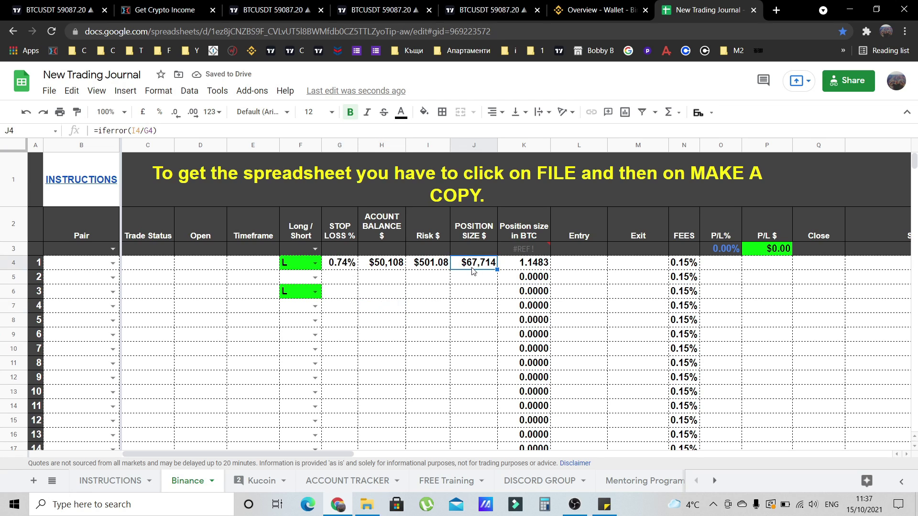
pyautogui.click(595, 10)
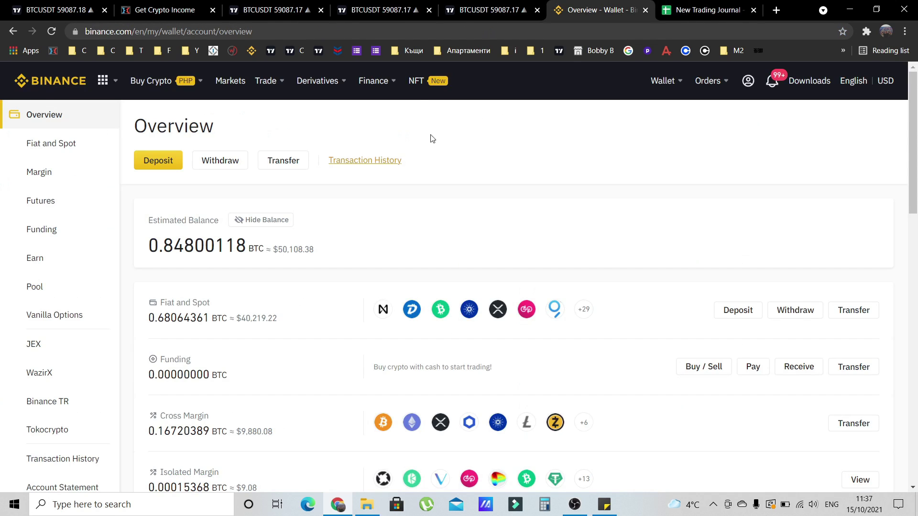
pyautogui.moveTo(266, 82)
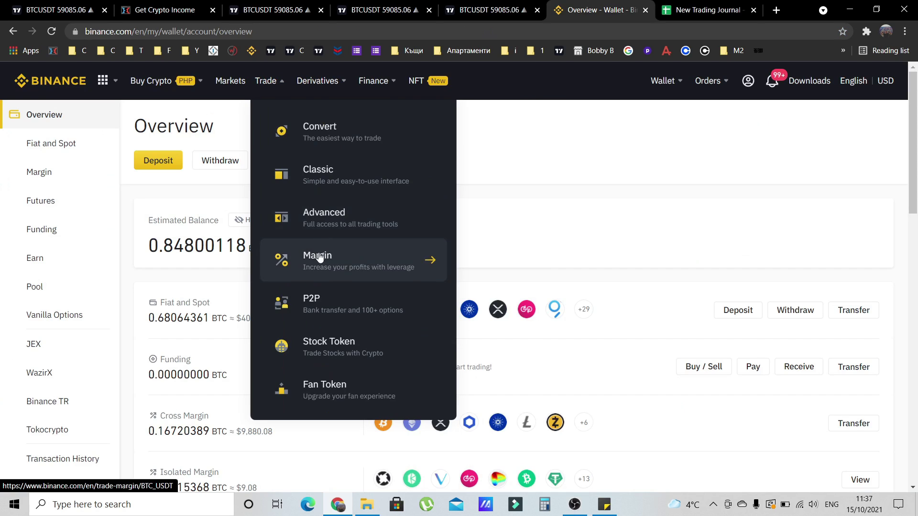
pyautogui.click(320, 257)
pyautogui.click(701, 14)
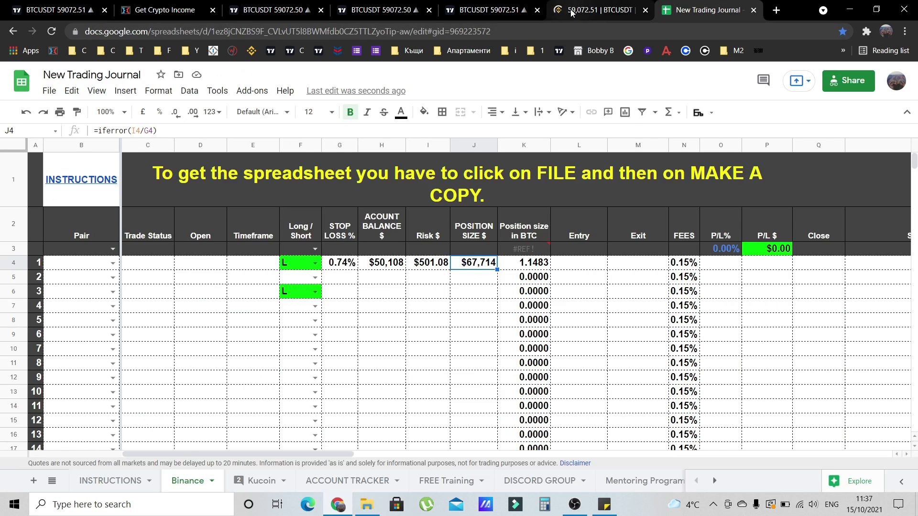
pyautogui.click(598, 11)
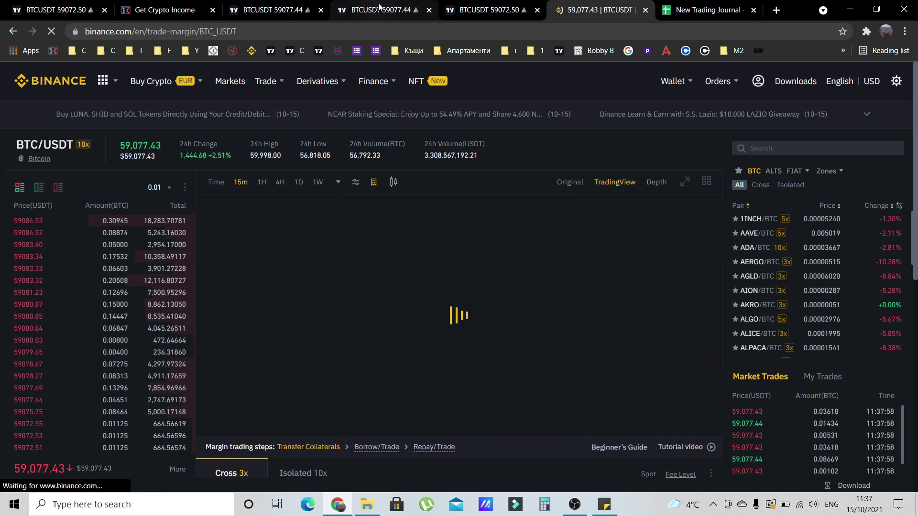
# Choose a market order on Binance's cross margin form and set the buy total to 67714 USDT, matching the journal's position size.
pyautogui.click(376, 10)
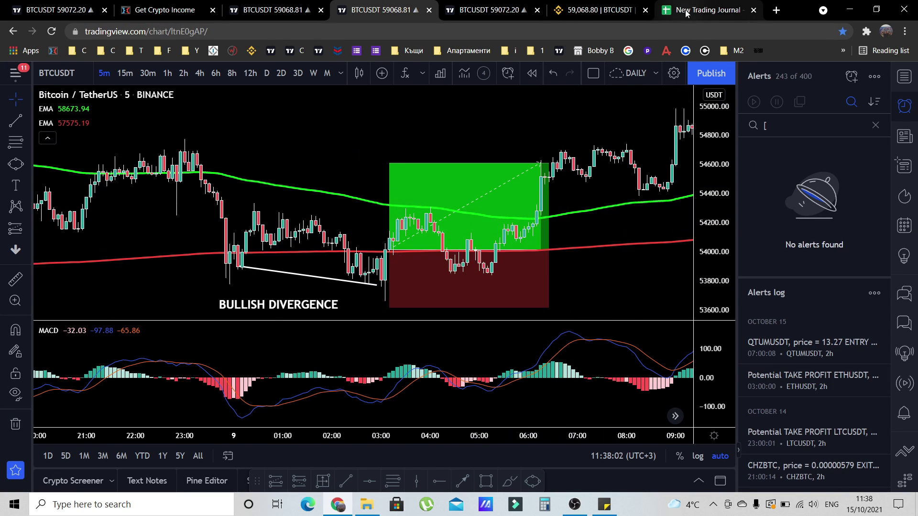
pyautogui.click(603, 13)
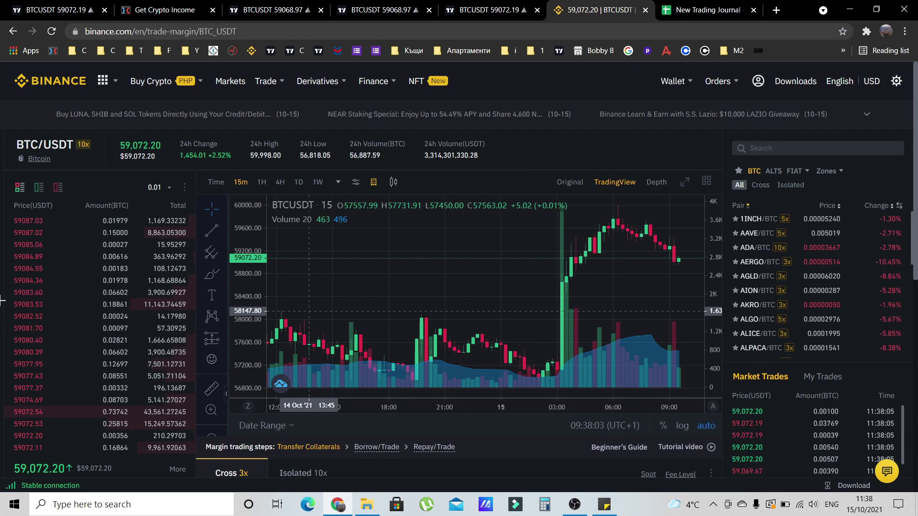
pyautogui.scroll(-6, 366, 381)
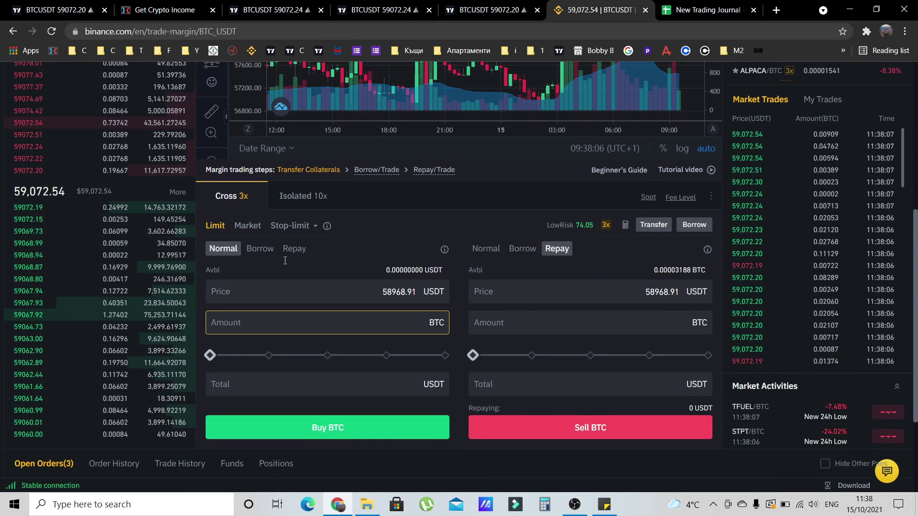
pyautogui.hotkey('ctrl', 'Tab')
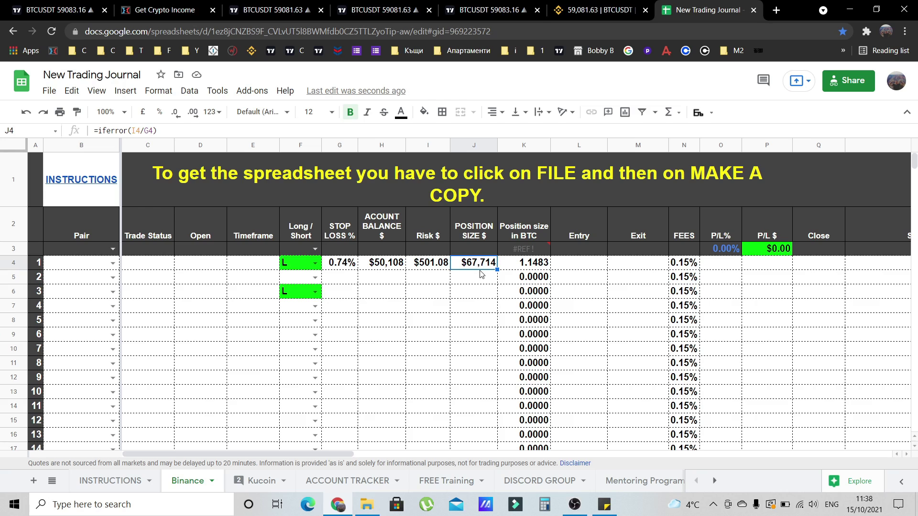
pyautogui.click(601, 10)
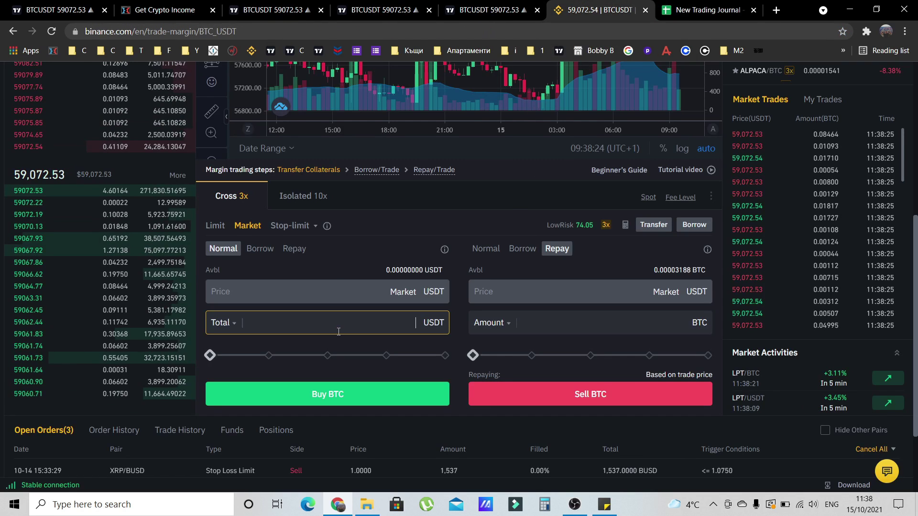
pyautogui.write('67714')
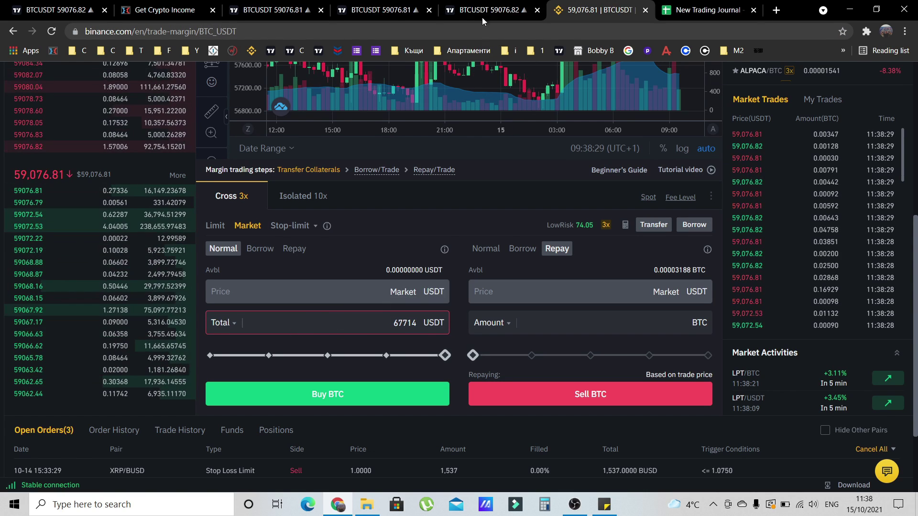
# Check the long entry on the bullish divergence chart and change Binance's order type to OCO.
pyautogui.click(370, 10)
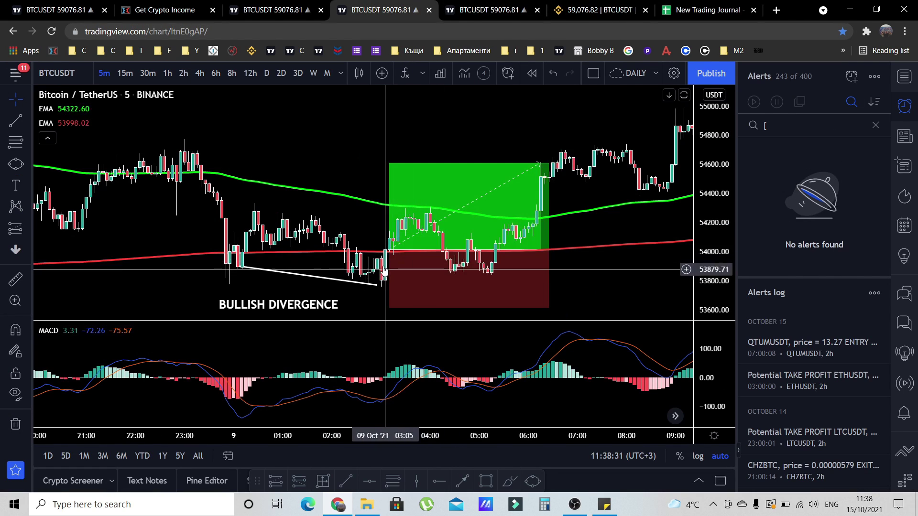
pyautogui.click(598, 10)
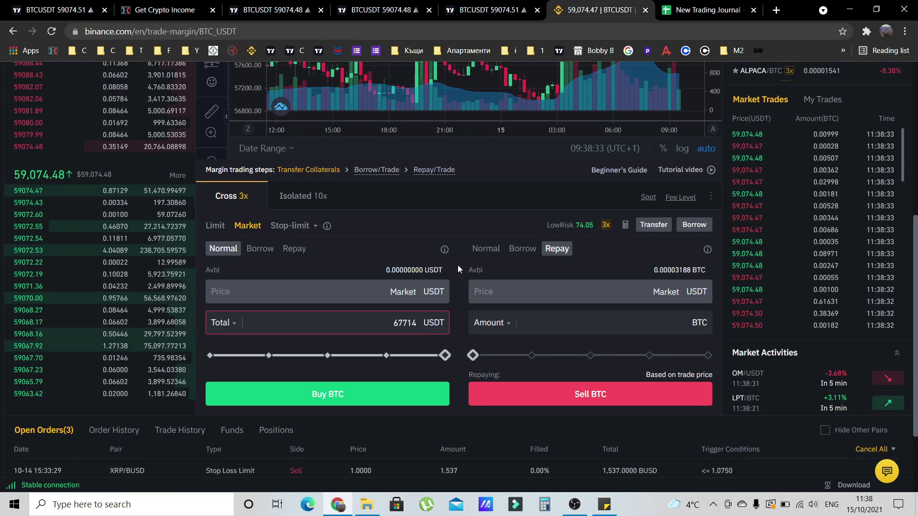
pyautogui.click(293, 225)
pyautogui.moveTo(311, 222)
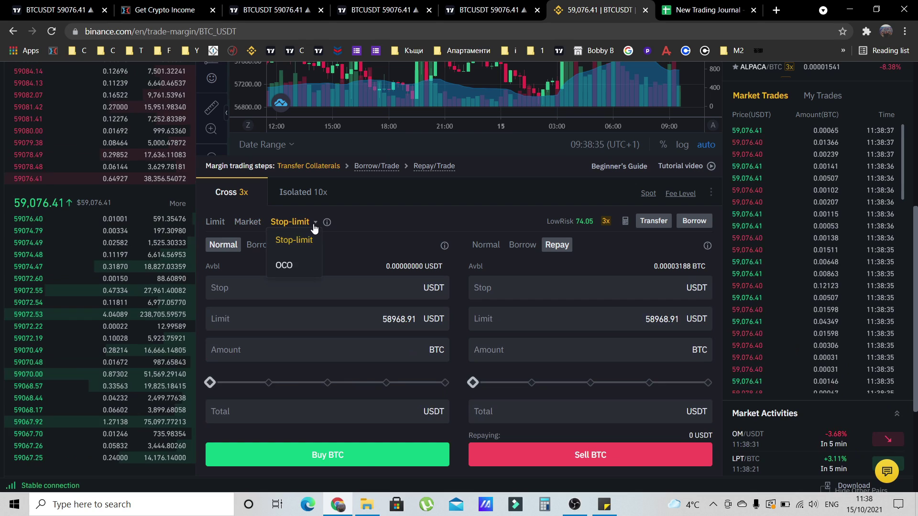
pyautogui.click(301, 267)
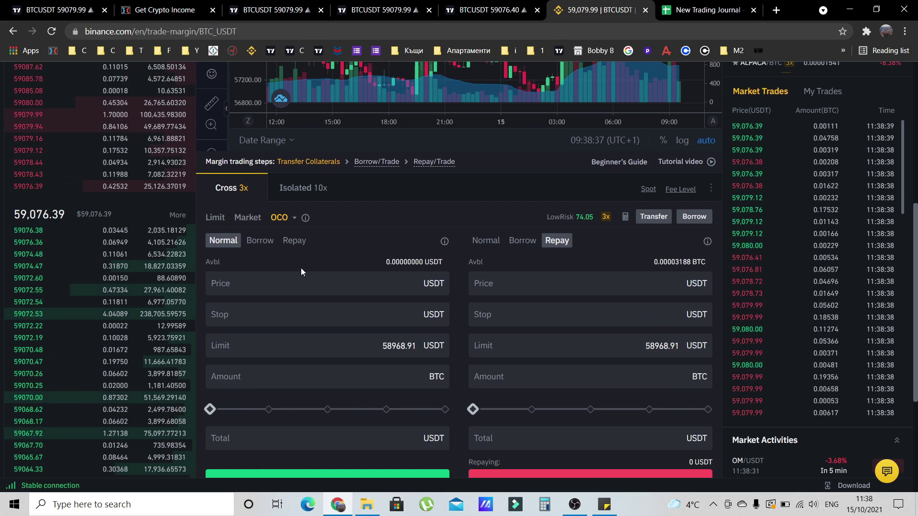
# Review the long position on the bullish divergence chart and move the Binance browser tab directly beside that chart's tab.
pyautogui.click(484, 13)
pyautogui.click(381, 10)
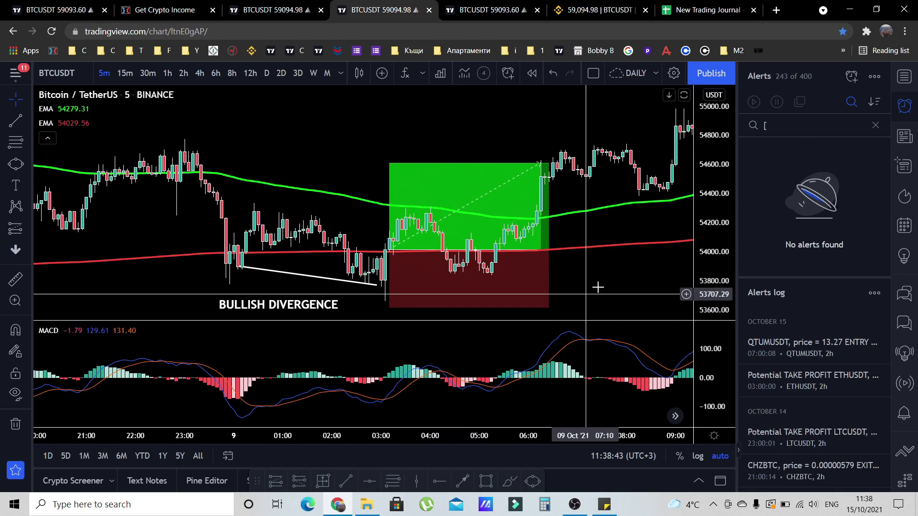
pyautogui.click(590, 17)
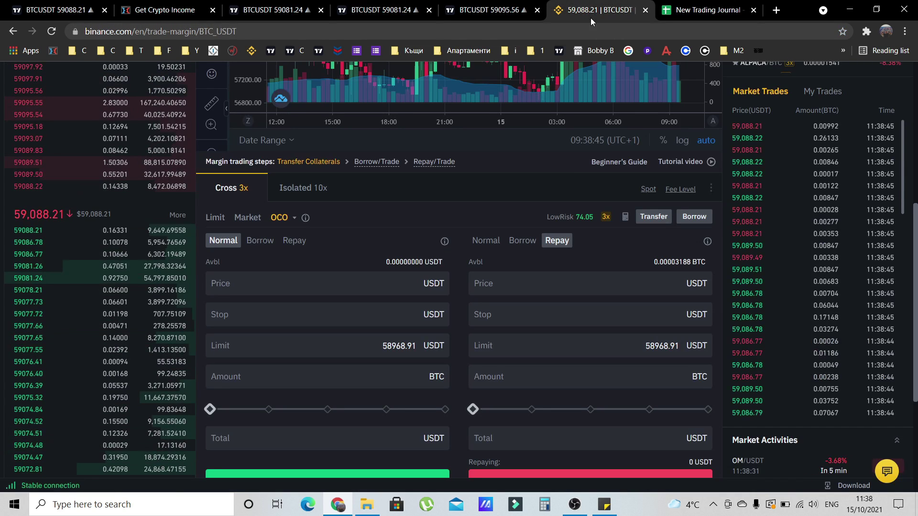
pyautogui.moveTo(493, 14); pyautogui.dragTo(493, 15)
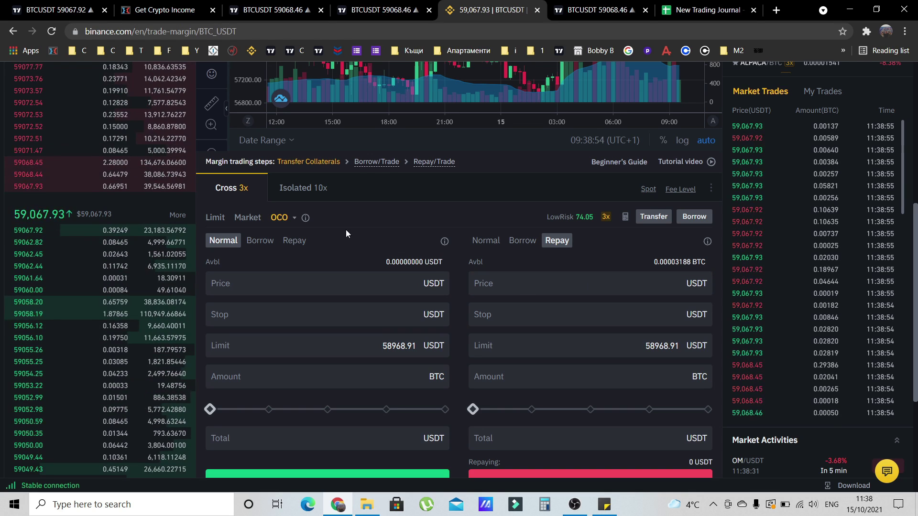
# Locate the price and stop fields on the sell side of Binance's OCO order form.
pyautogui.scroll(1, 268, 268)
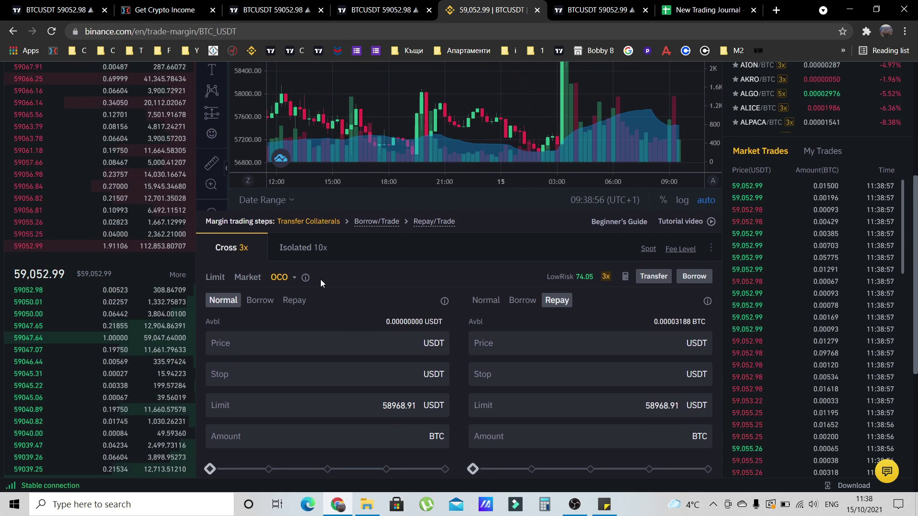
pyautogui.scroll(-1, 458, 301)
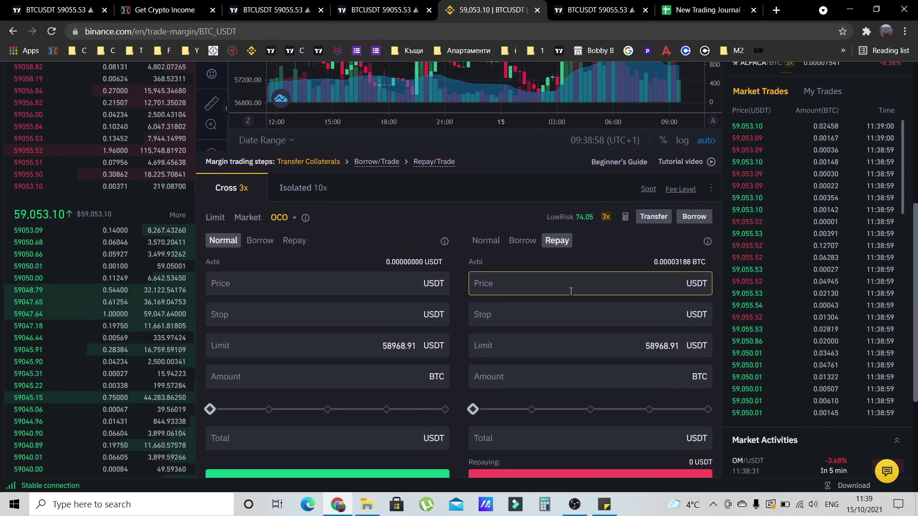
pyautogui.scroll(-1, 579, 283)
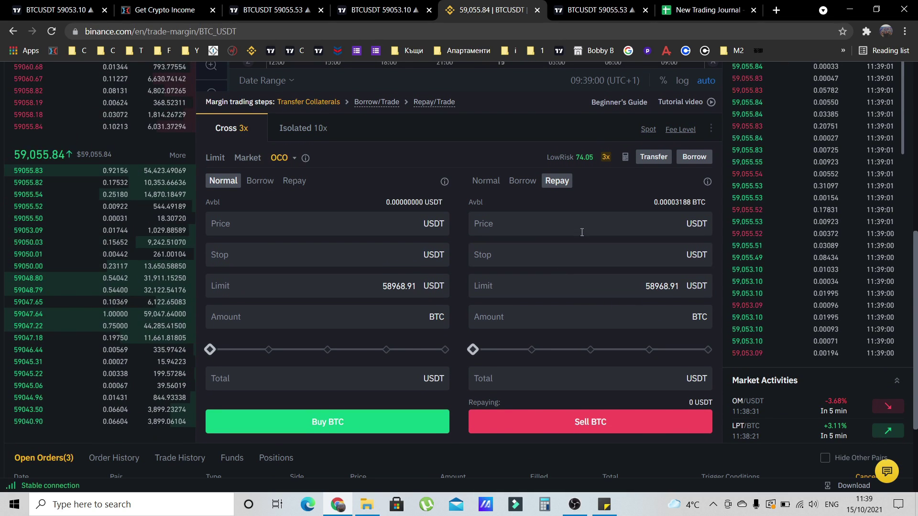
pyautogui.click(581, 228)
pyautogui.click(563, 259)
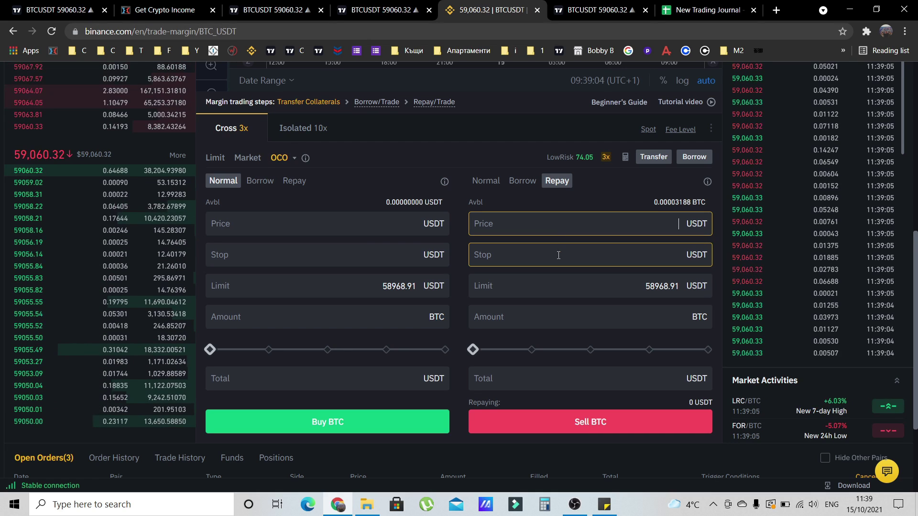
pyautogui.click(551, 251)
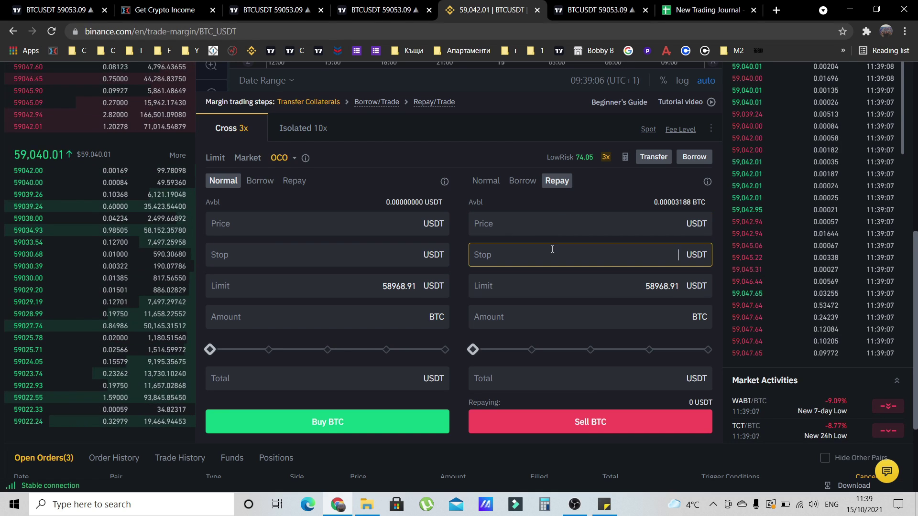
pyautogui.click(549, 223)
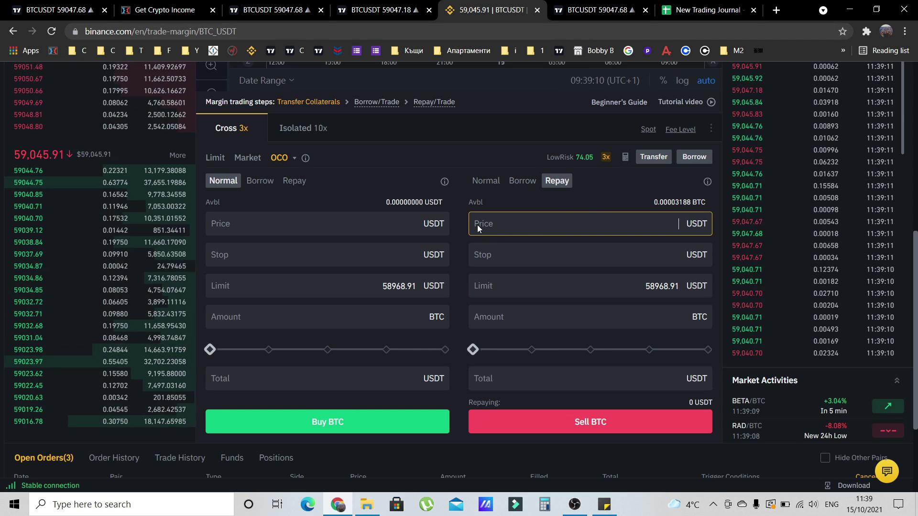
# Move the trading journal's browser tab directly beside the Binance tab.
pyautogui.click(606, 13)
pyautogui.click(393, 8)
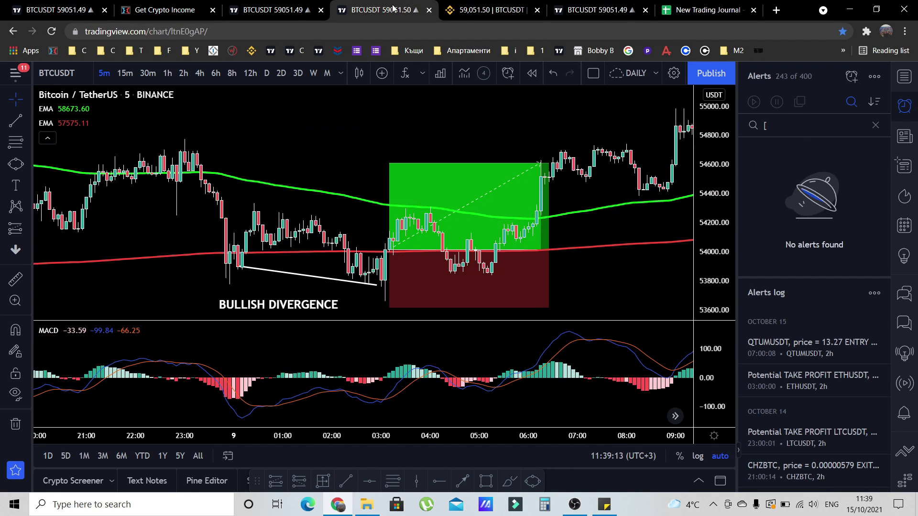
pyautogui.moveTo(708, 13); pyautogui.dragTo(603, 13)
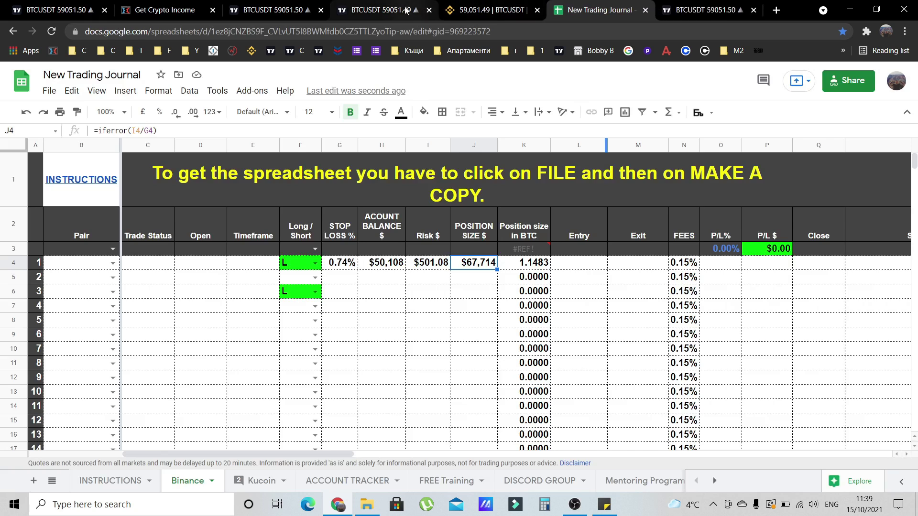
# Check the long position's target on the bullish divergence chart and set the OCO sell price to 54614 USDT on Binance.
pyautogui.click(383, 10)
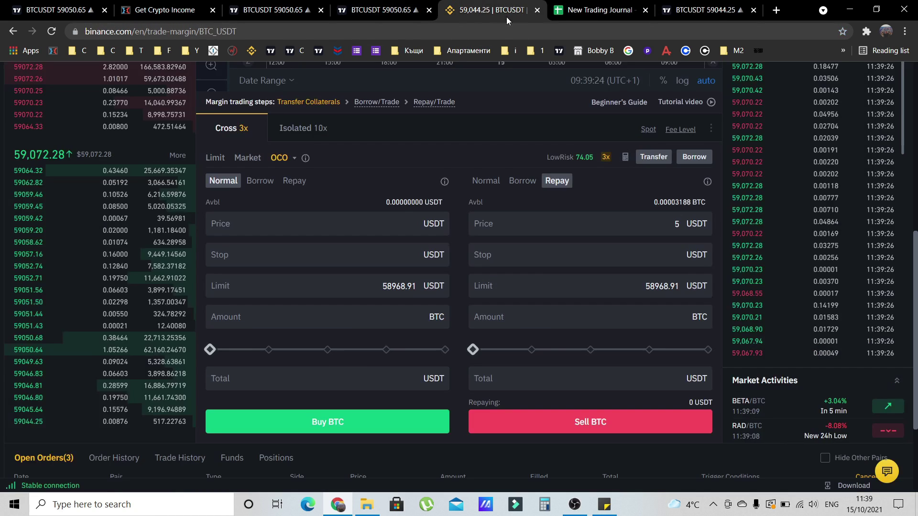
pyautogui.click(506, 16)
pyautogui.click(676, 224)
pyautogui.write('5')
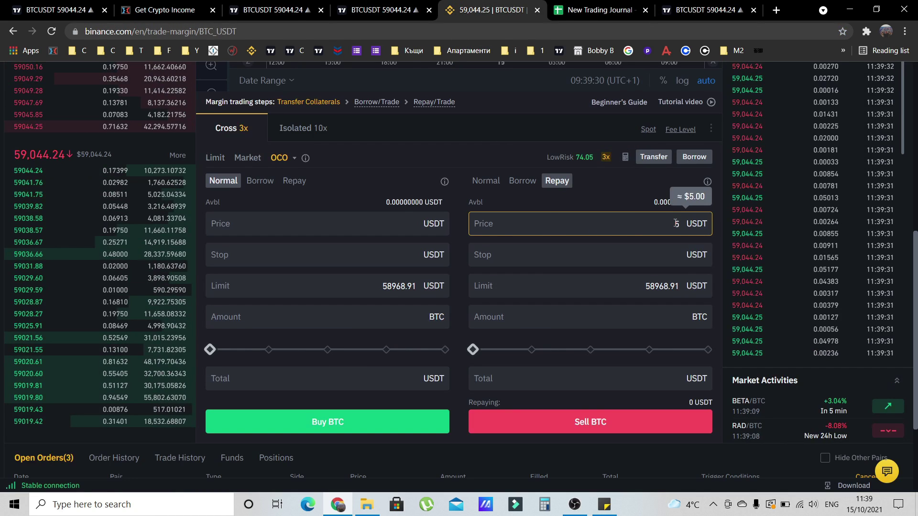
pyautogui.write('4614')
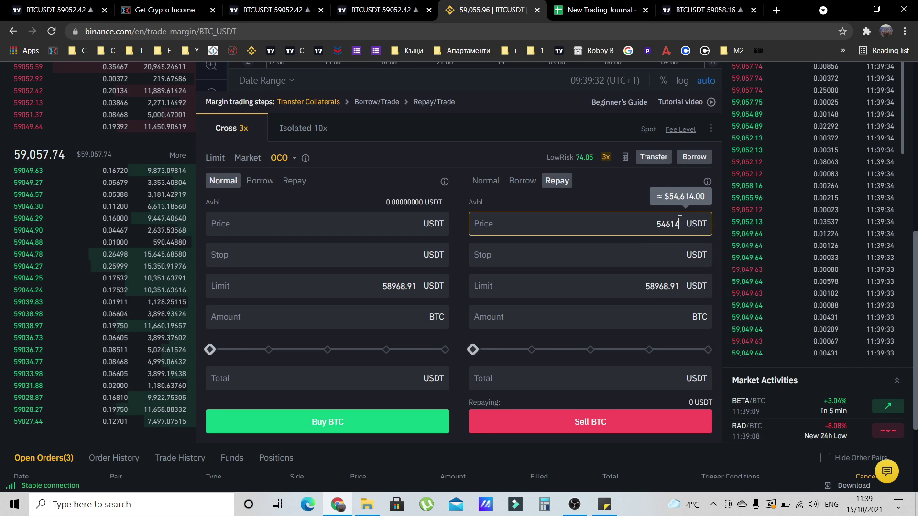
# Read the long position's stop level on the bullish divergence chart and set the OCO sell order's stop to 53608 USDT.
pyautogui.click(563, 254)
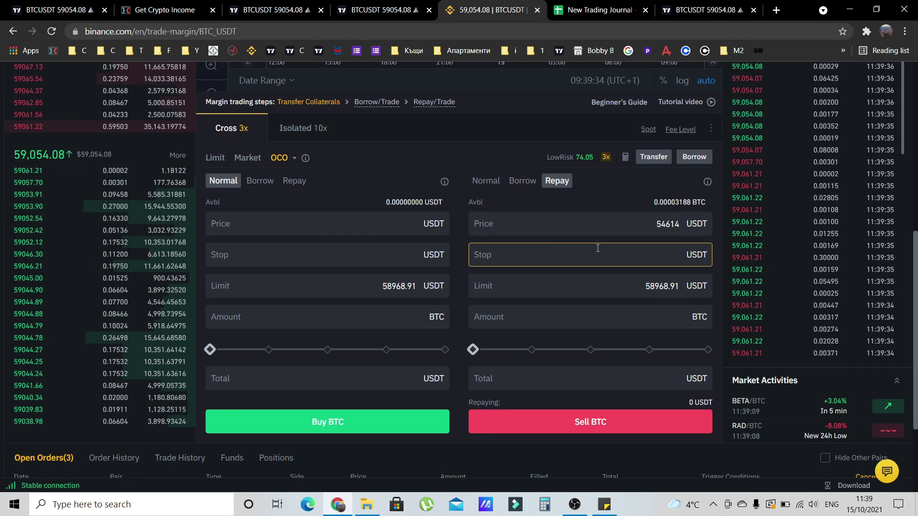
pyautogui.click(376, 12)
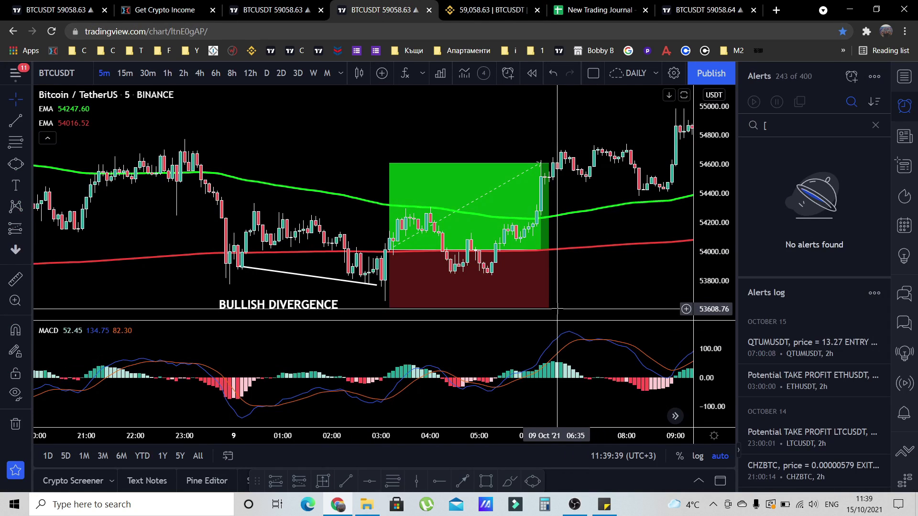
pyautogui.hotkey('ctrl', 'Tab')
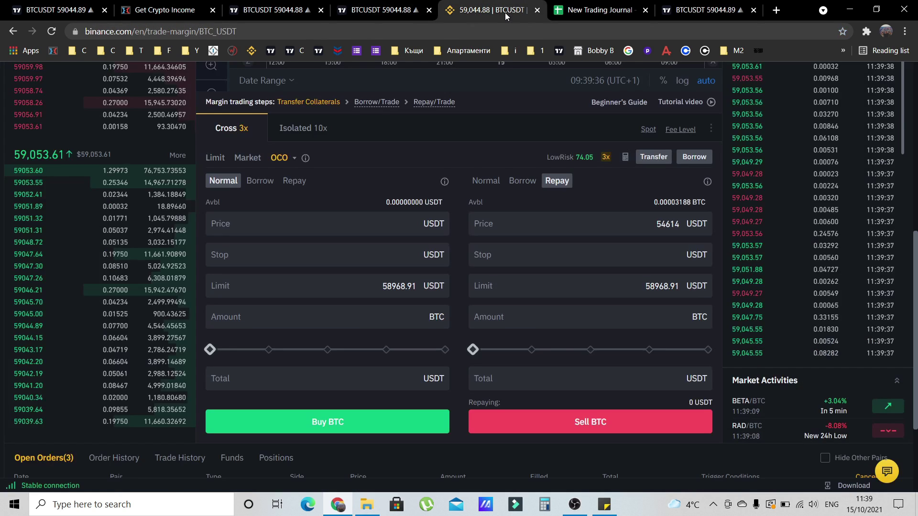
pyautogui.write('53608')
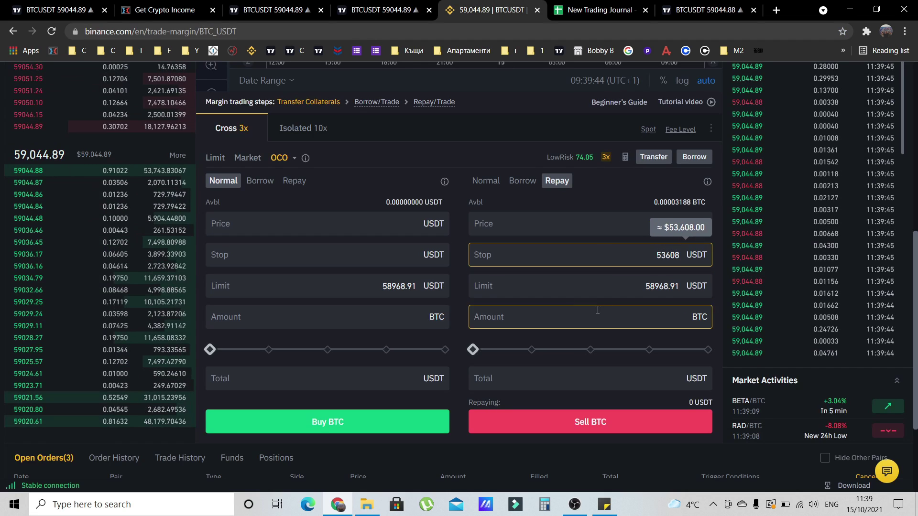
# Set the OCO sell order's limit to 50000 USDT, below its stop price.
pyautogui.press('Tab')
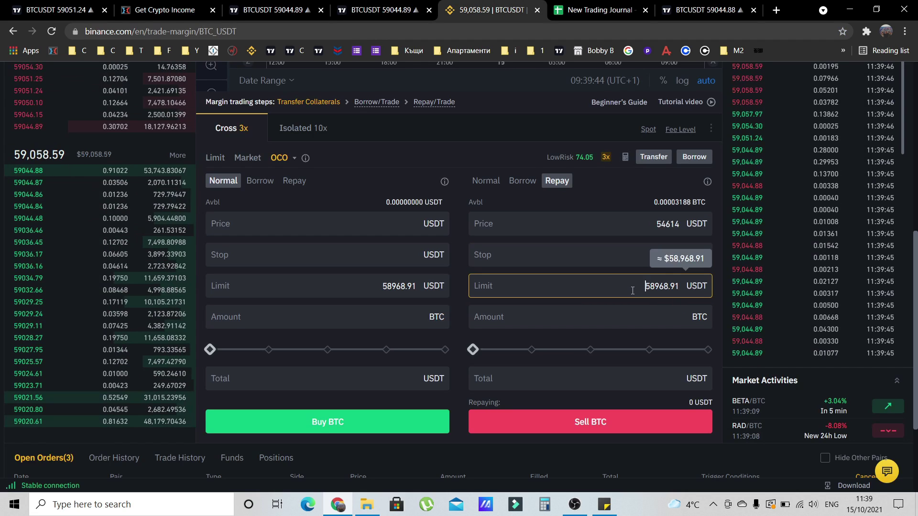
pyautogui.click(606, 256)
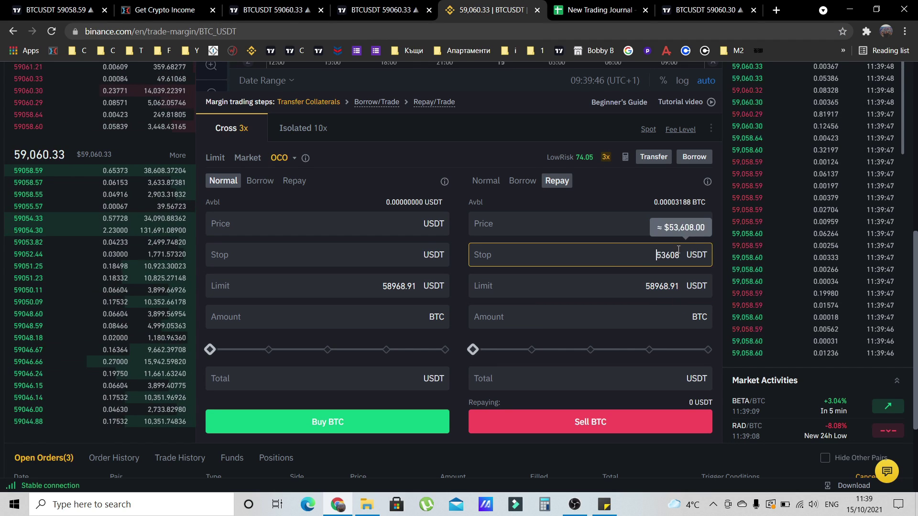
pyautogui.click(641, 286)
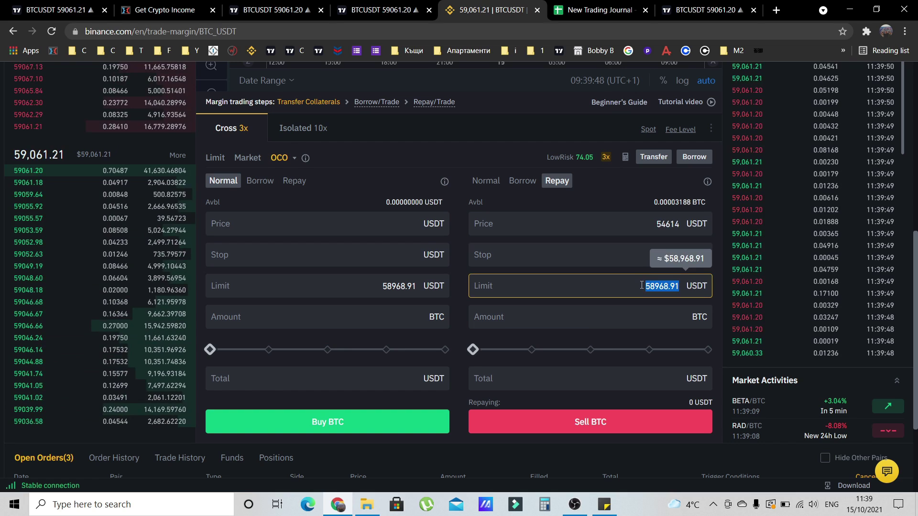
pyautogui.click(632, 258)
pyautogui.click(639, 293)
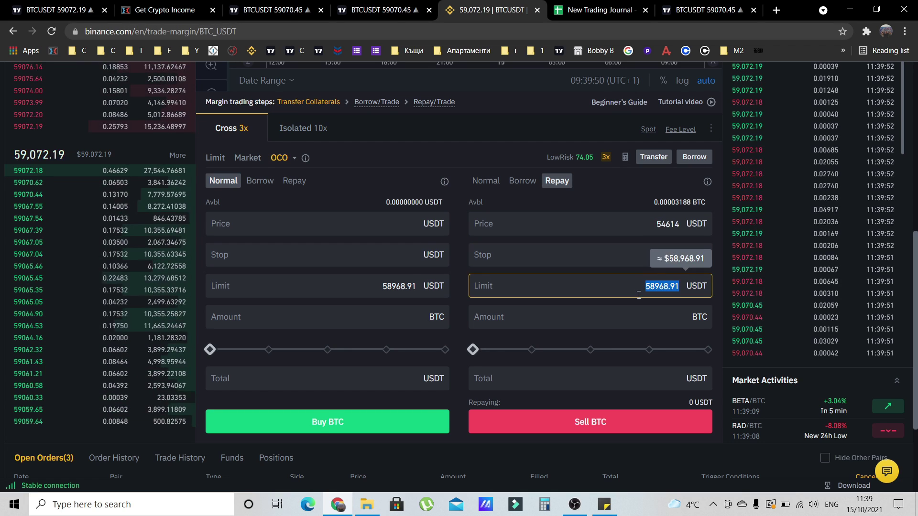
pyautogui.write('50000')
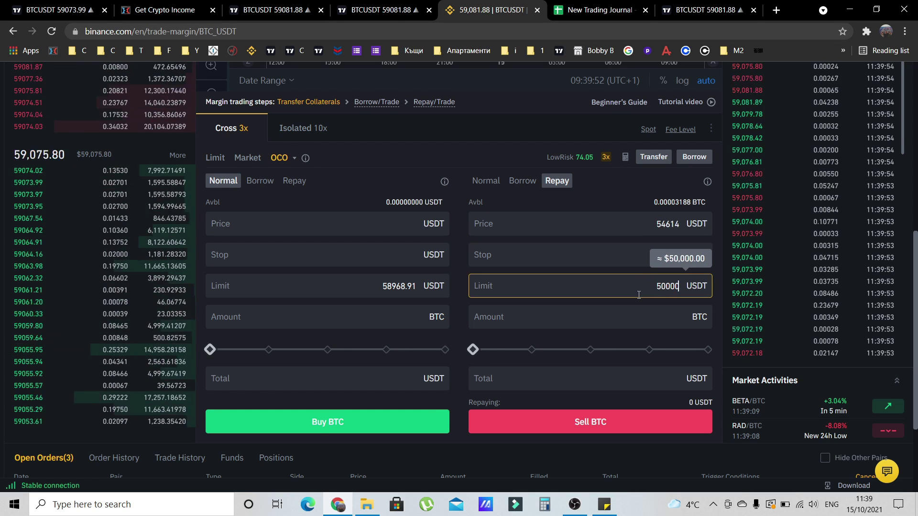
# Look up trade 1's BTC position size in the journal and set the OCO sell amount to 1.1483 BTC.
pyautogui.click(636, 308)
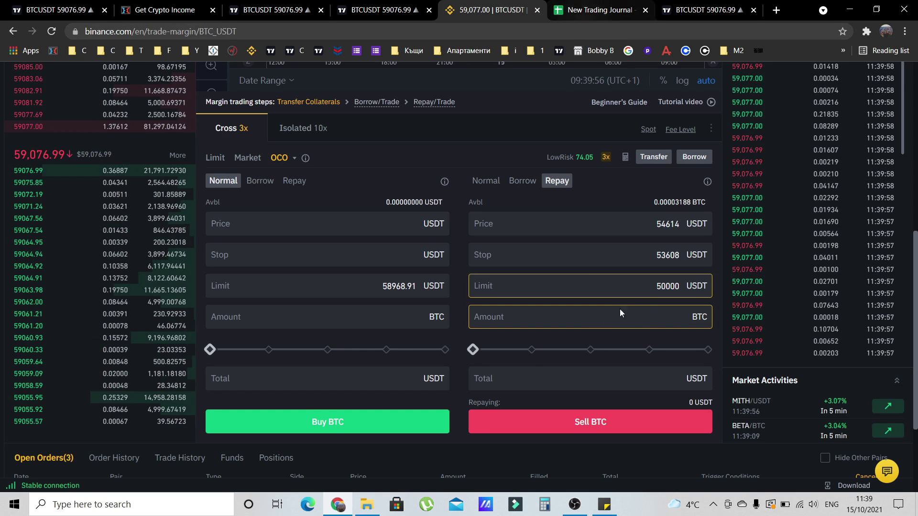
pyautogui.click(575, 10)
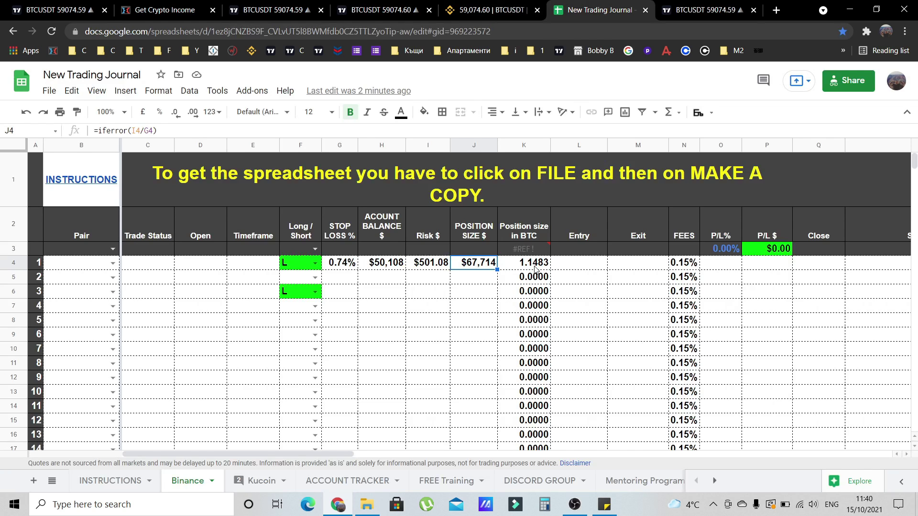
pyautogui.click(479, 10)
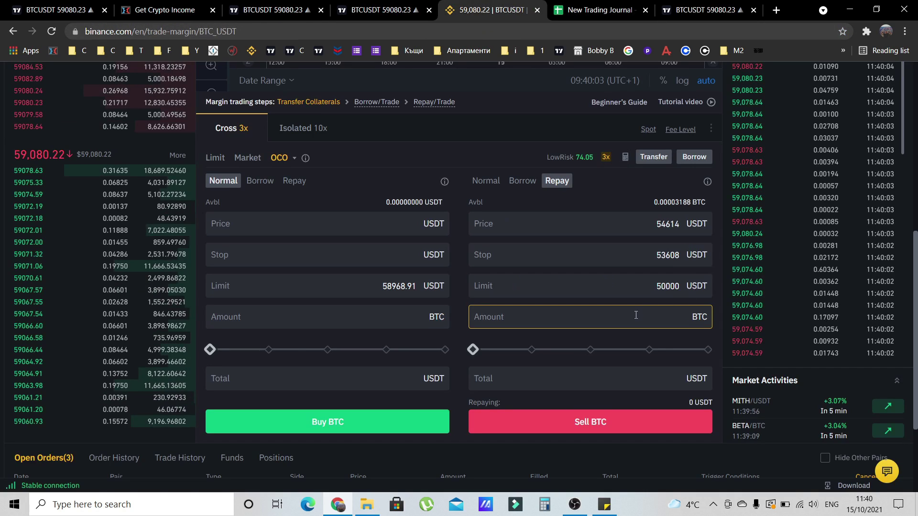
pyautogui.write('1.148')
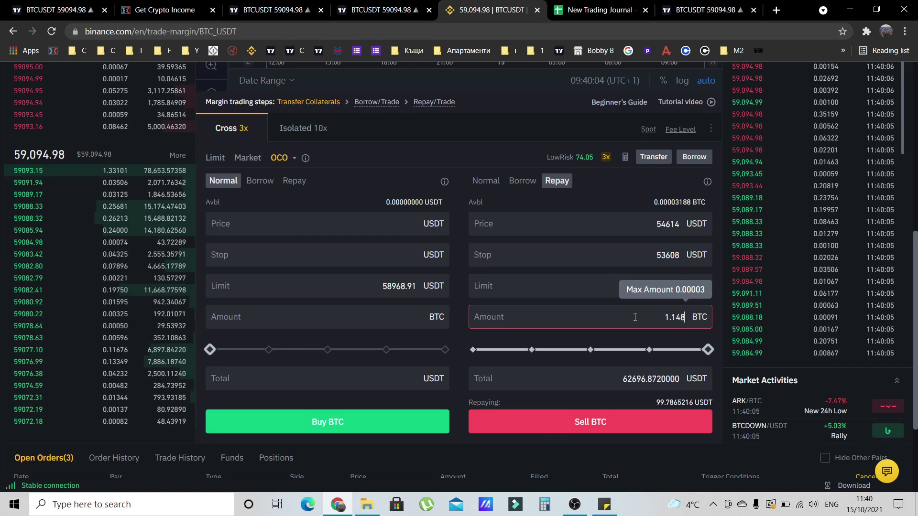
pyautogui.write('3')
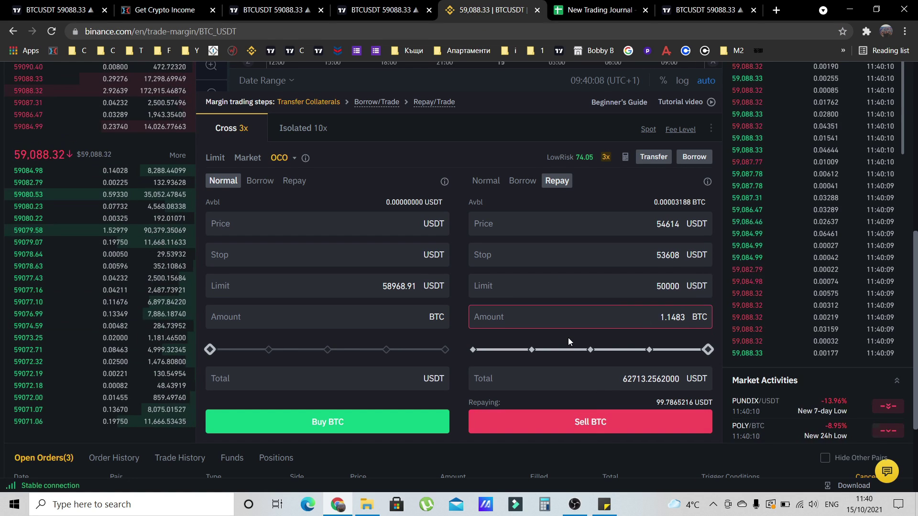
# Look over Binance's open orders and review the long position on the bullish divergence chart.
pyautogui.scroll(-1, 120, 424)
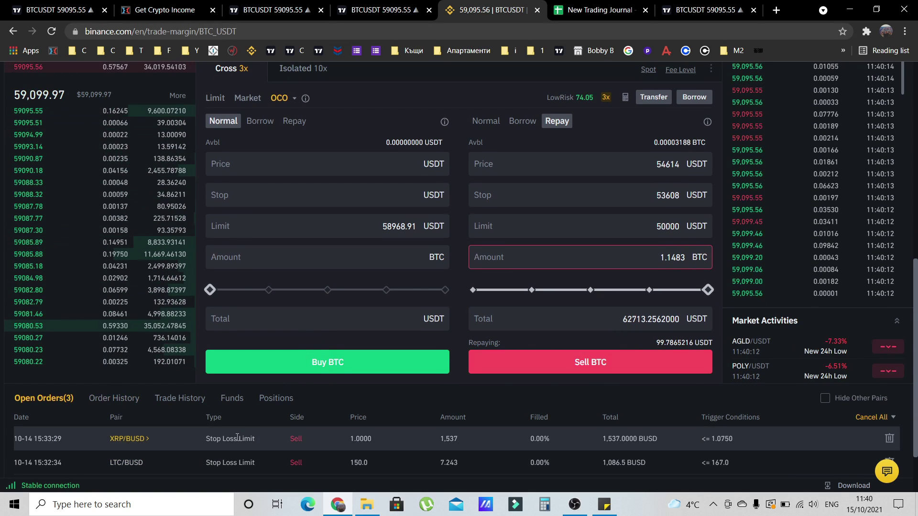
pyautogui.scroll(1, 576, 341)
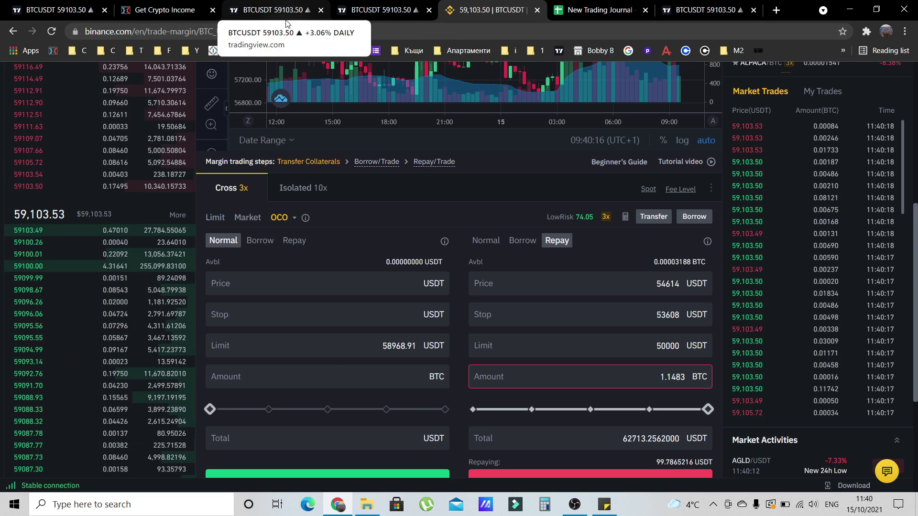
pyautogui.click(377, 9)
pyautogui.click(376, 7)
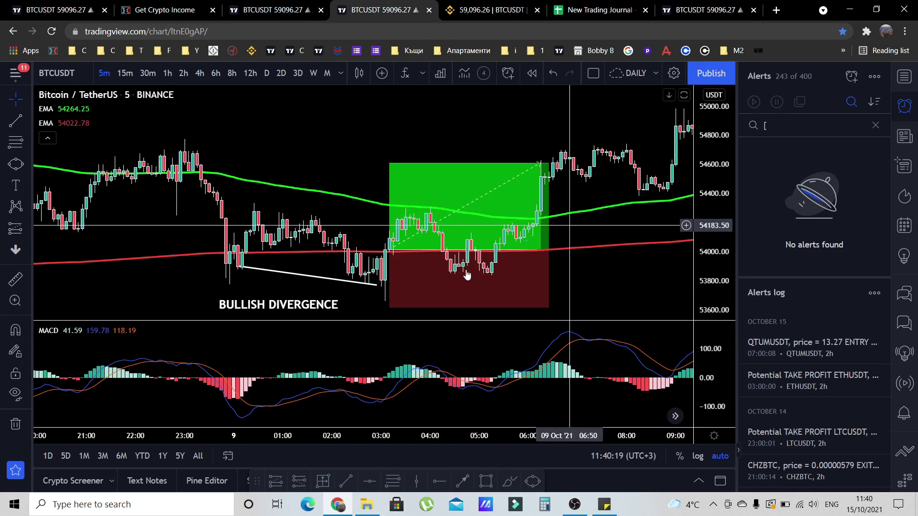
pyautogui.moveTo(609, 266); pyautogui.dragTo(558, 263)
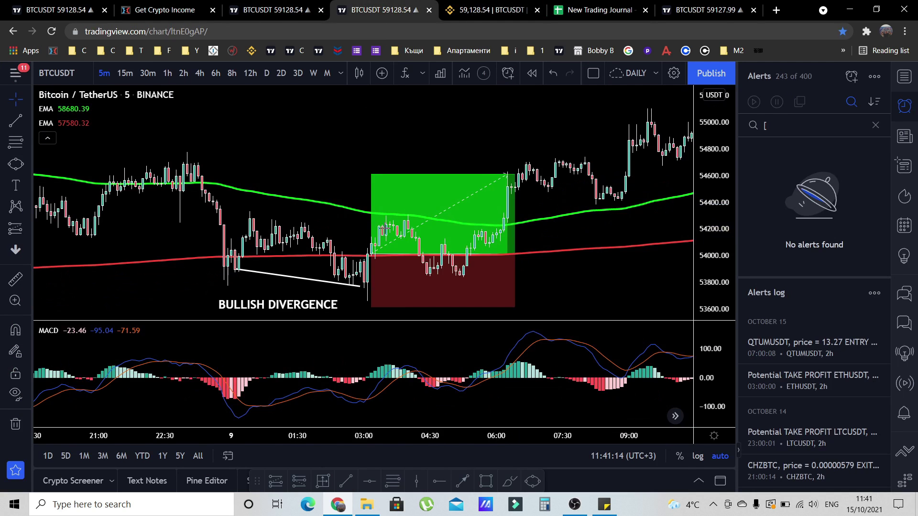
# Review the short position on the bearish divergence chart, the journal's position size and the buy price field of Binance's OCO form.
pyautogui.click(673, 13)
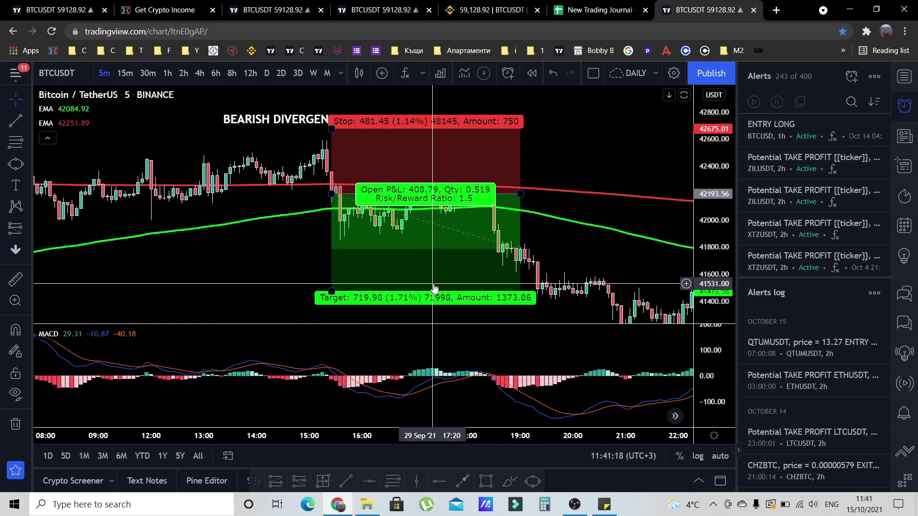
pyautogui.click(588, 11)
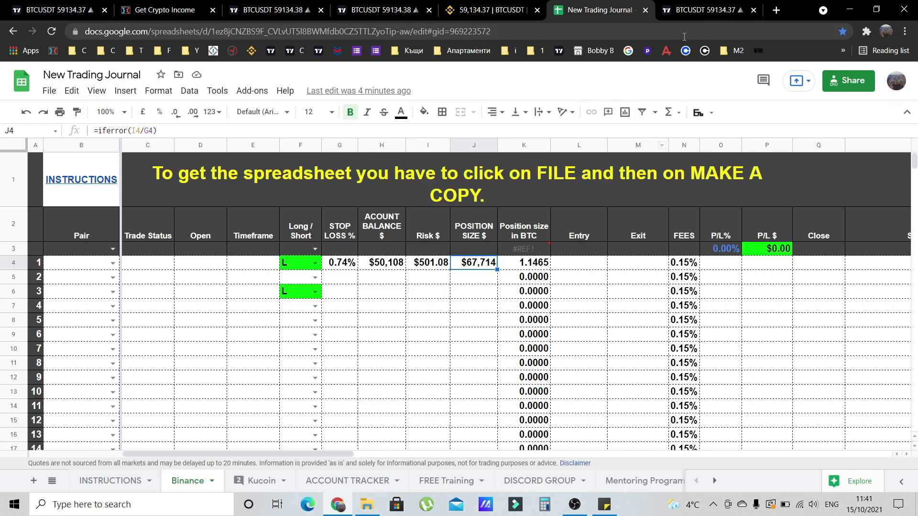
pyautogui.click(700, 11)
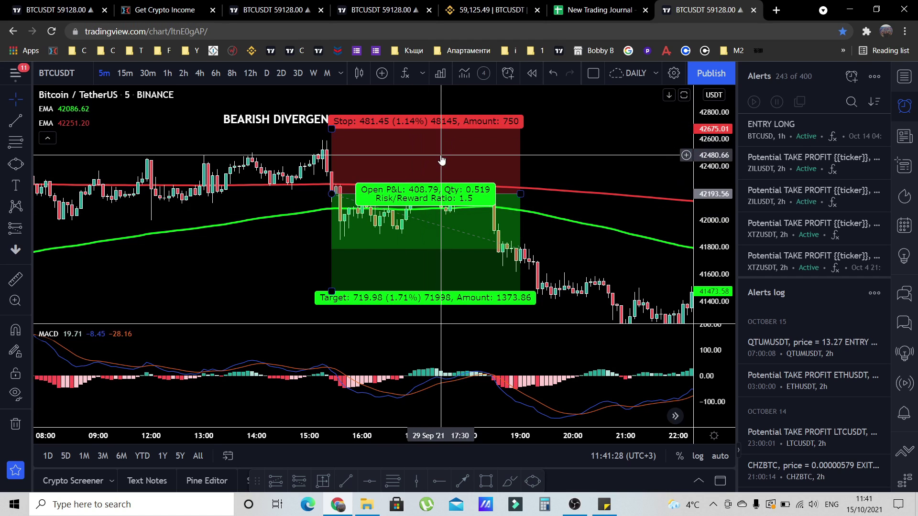
pyautogui.click(535, 10)
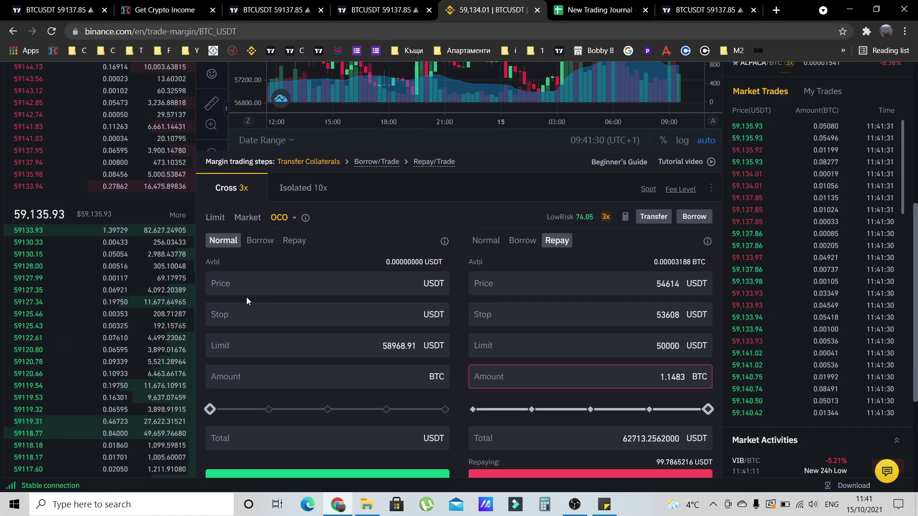
pyautogui.click(272, 285)
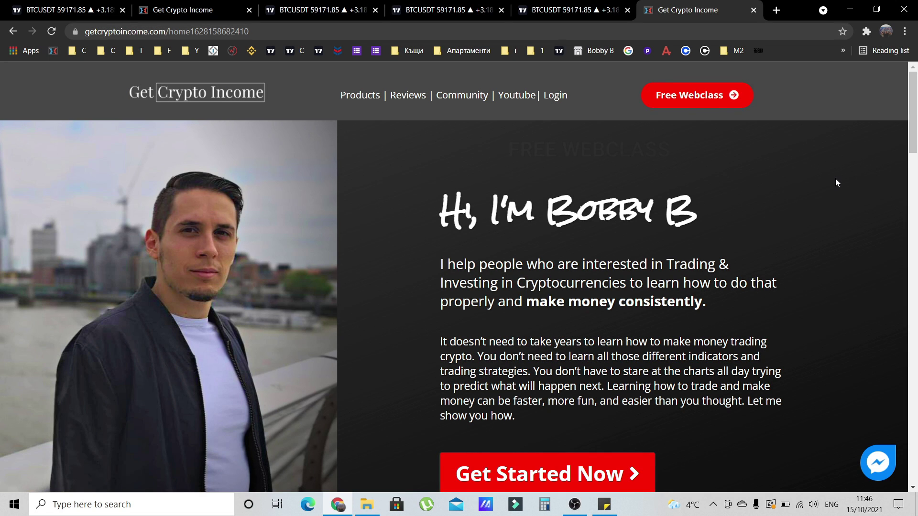
# Browse the introduction on the Get Crypto Income home page.
pyautogui.scroll(-3, 607, 357)
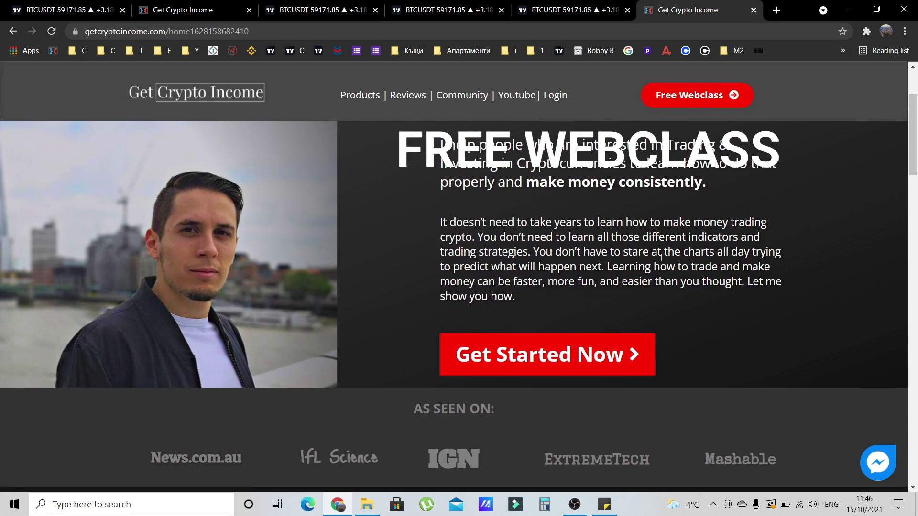
pyautogui.scroll(3, 607, 356)
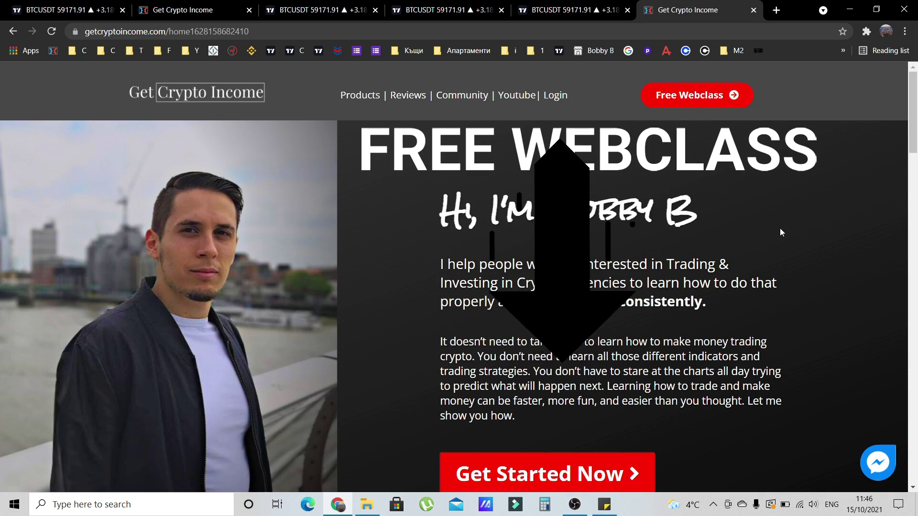